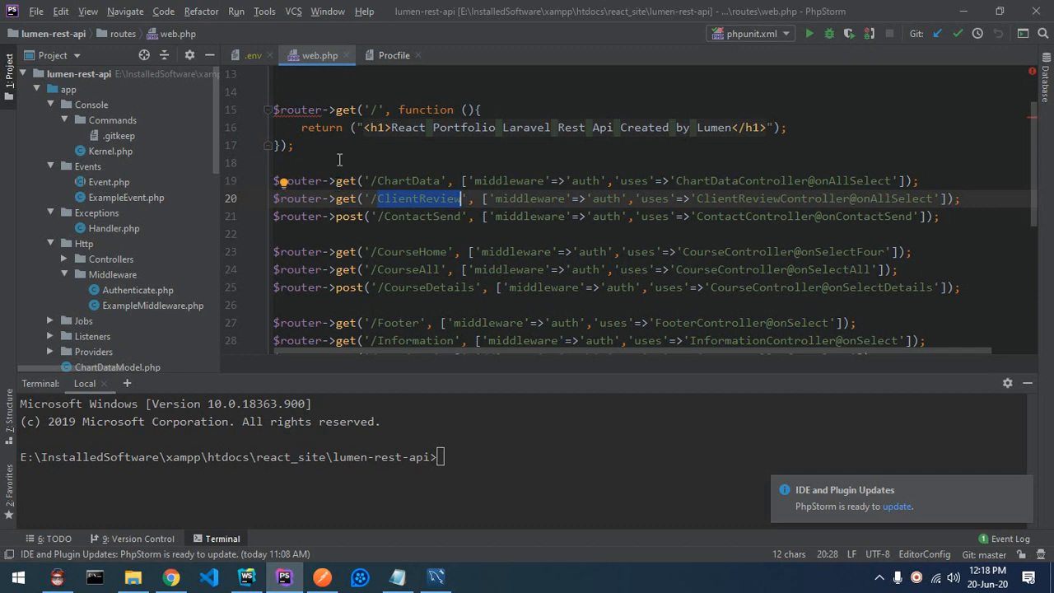
# Step: Deselect the web.php routes and bring the portfolio-laravel-rest-api Heroku settings to the front
pyautogui.click(405, 198)
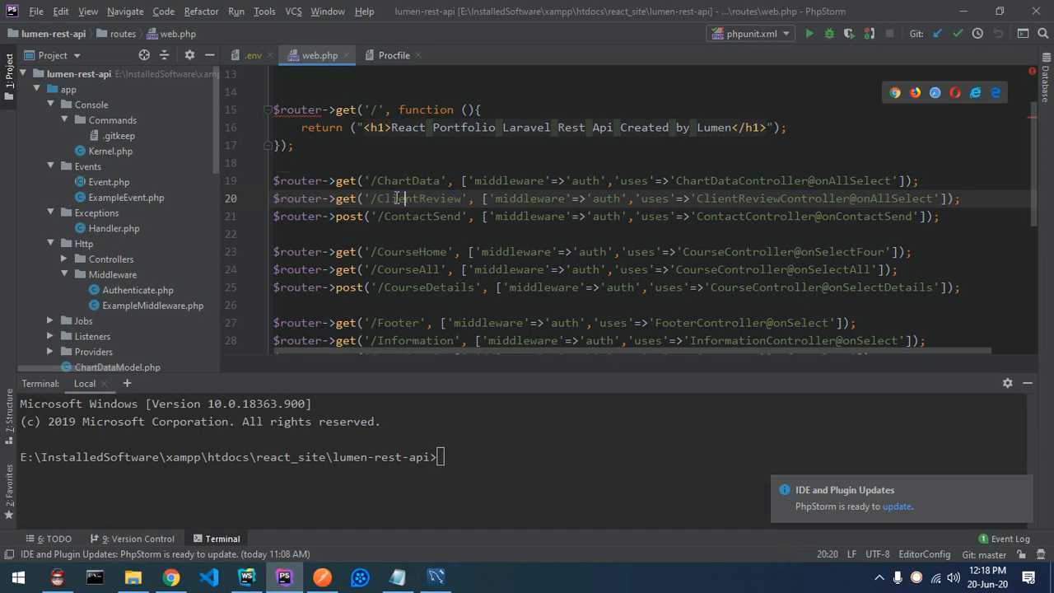
pyautogui.click(170, 576)
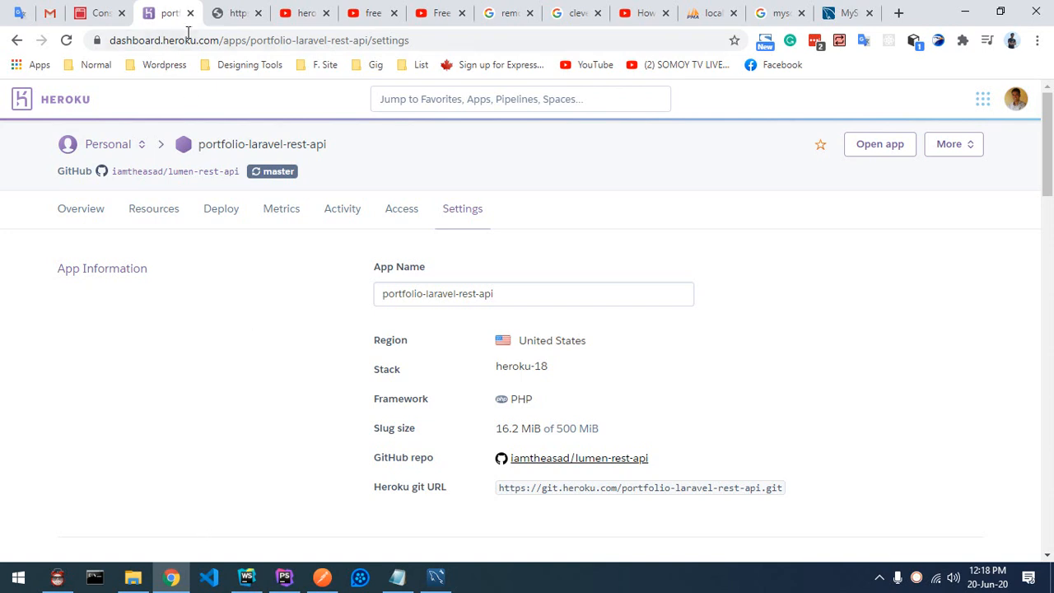
# Step: Search the web for 'heroku cli' in a new browser tab
pyautogui.click(901, 14)
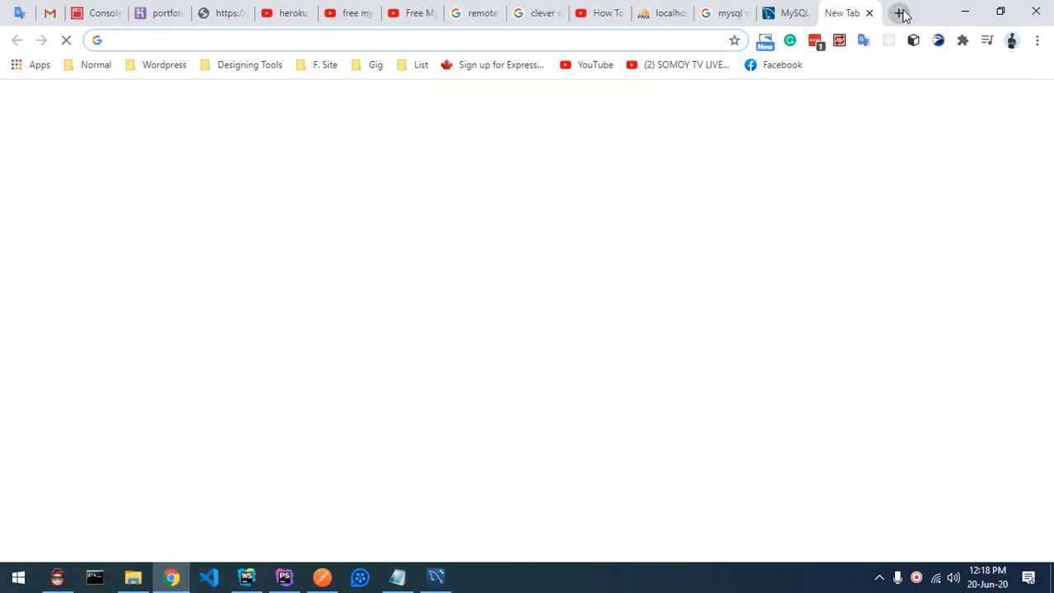
pyautogui.write('cl')
pyautogui.press('BackSpace')
pyautogui.press('BackSpace')
pyautogui.press('BackSpace')
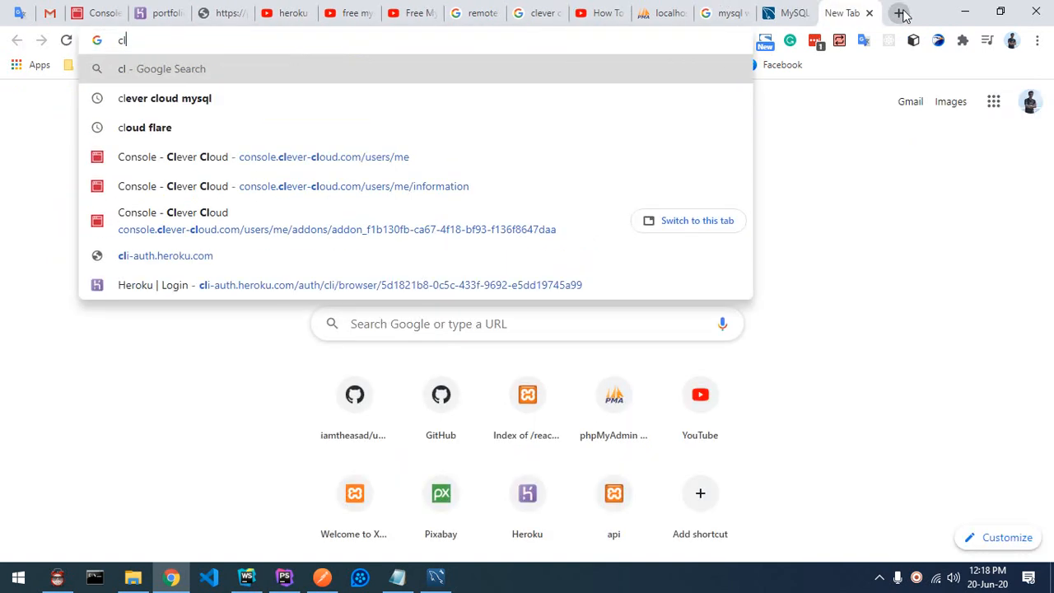
pyautogui.write('fh')
pyautogui.press('BackSpace')
pyautogui.press('BackSpace')
pyautogui.write('h')
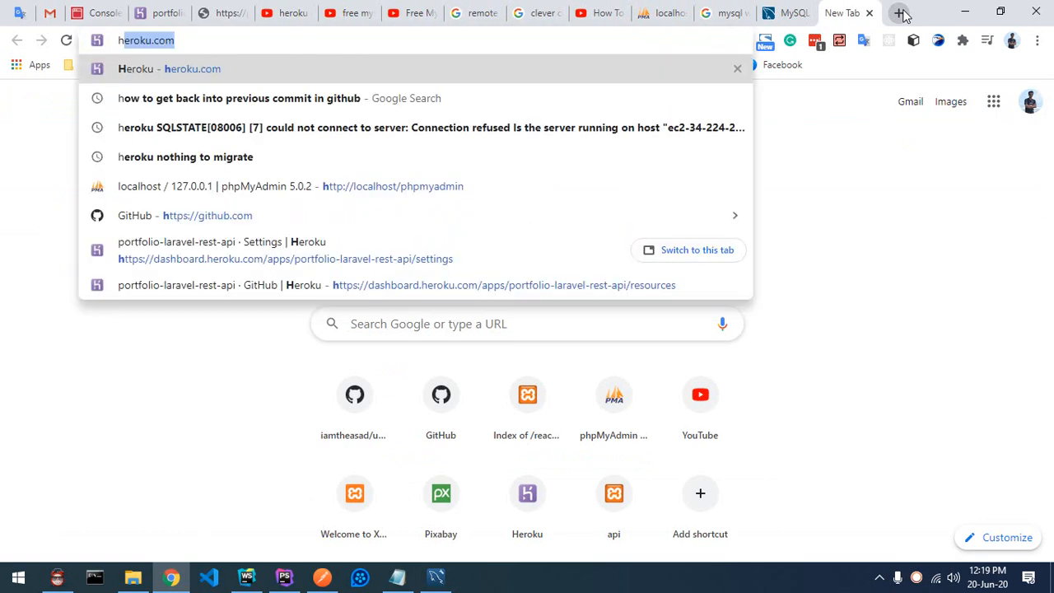
pyautogui.write('e')
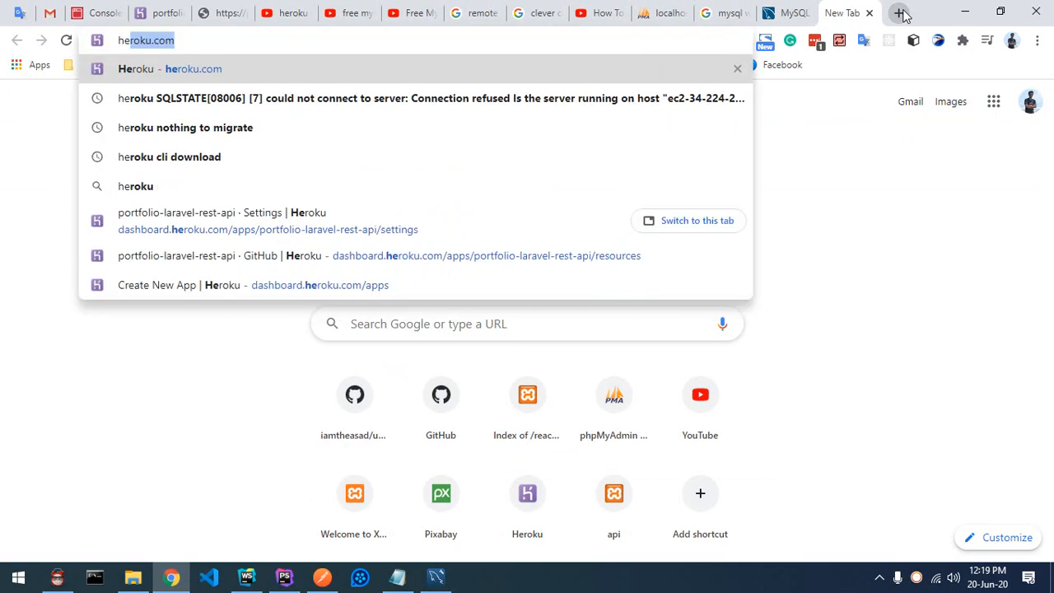
pyautogui.write('roku cli')
pyautogui.press('Return')
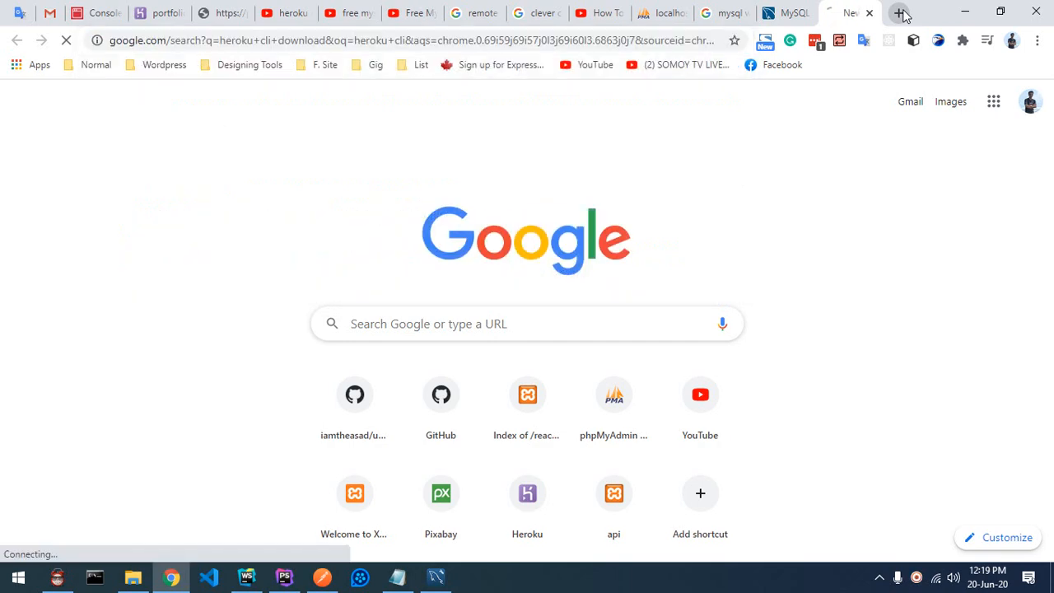
# Step: Show the Download and install section of The Heroku CLI Dev Center article
pyautogui.click(271, 244)
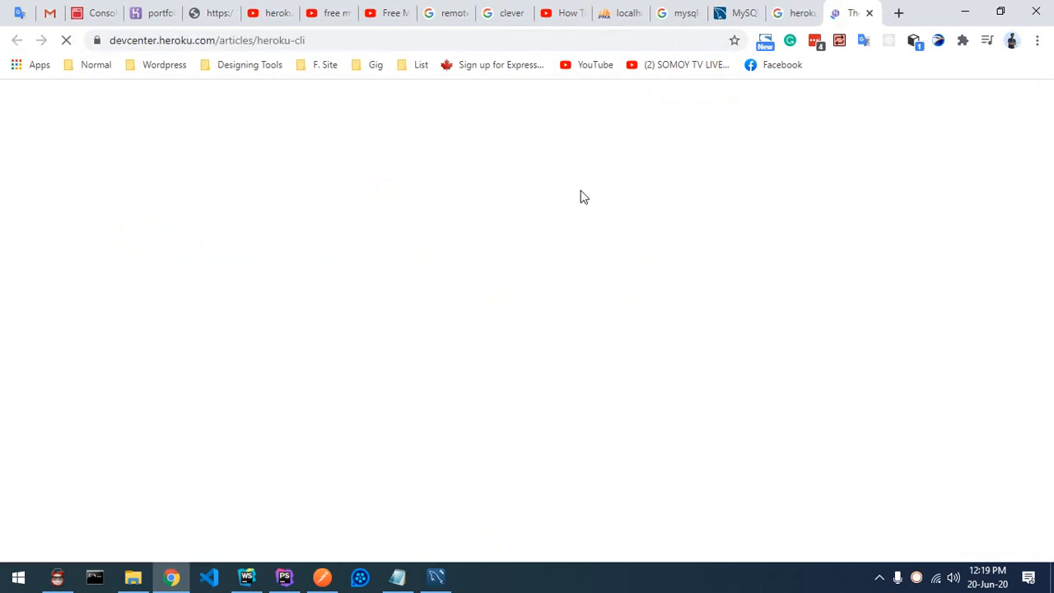
pyautogui.scroll(-10, 577, 200)
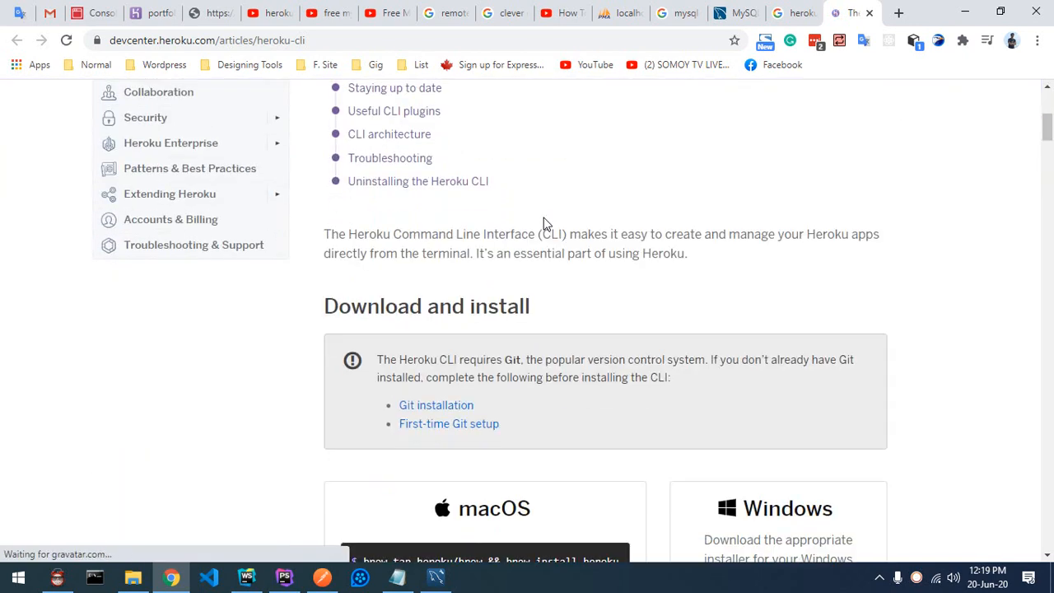
pyautogui.scroll(3, 865, 416)
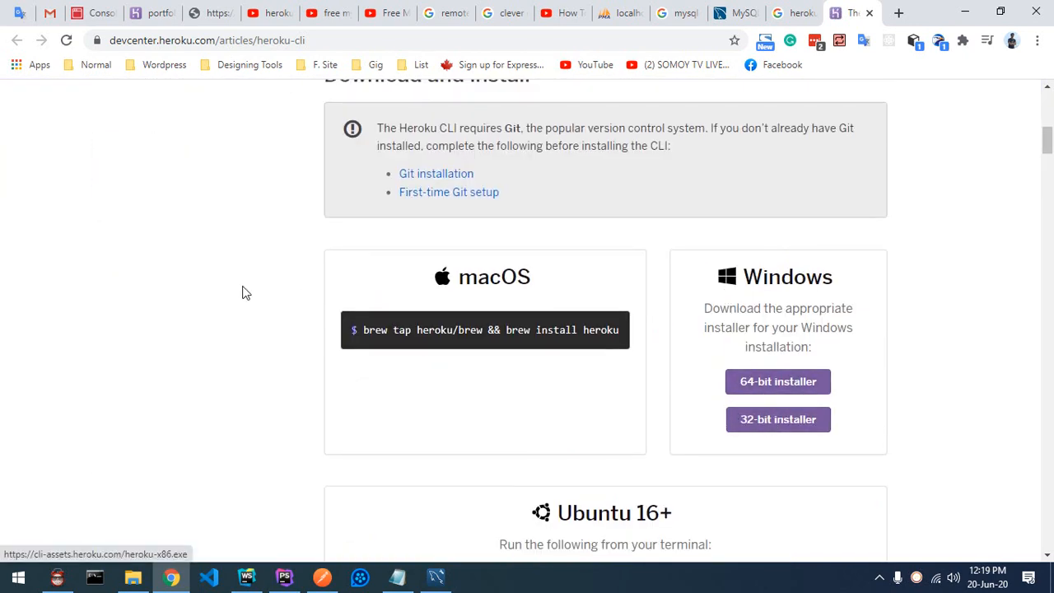
pyautogui.scroll(5, 245, 291)
pyautogui.scroll(-4, 585, 364)
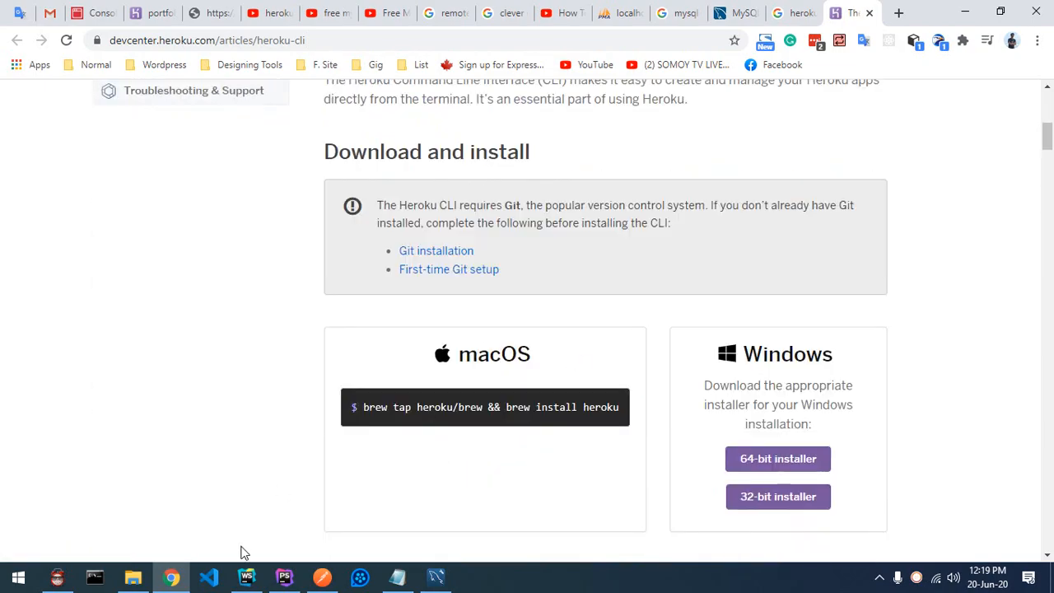
pyautogui.click(246, 577)
# Step: Collapse PhpStorm's Terminal to reveal more of the web.php auth-middleware routes
pyautogui.click(284, 577)
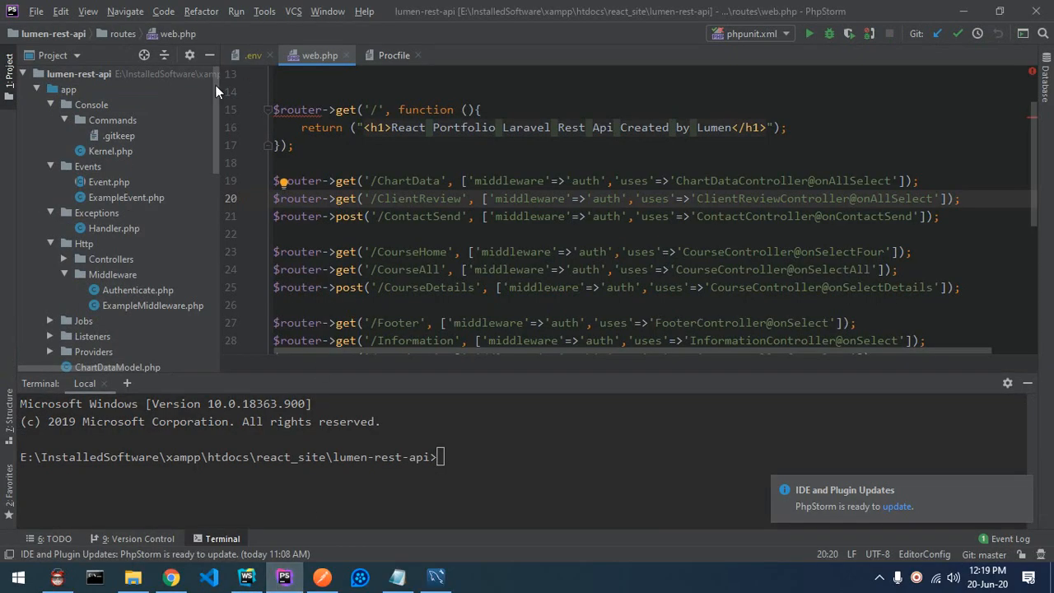
pyautogui.click(1031, 387)
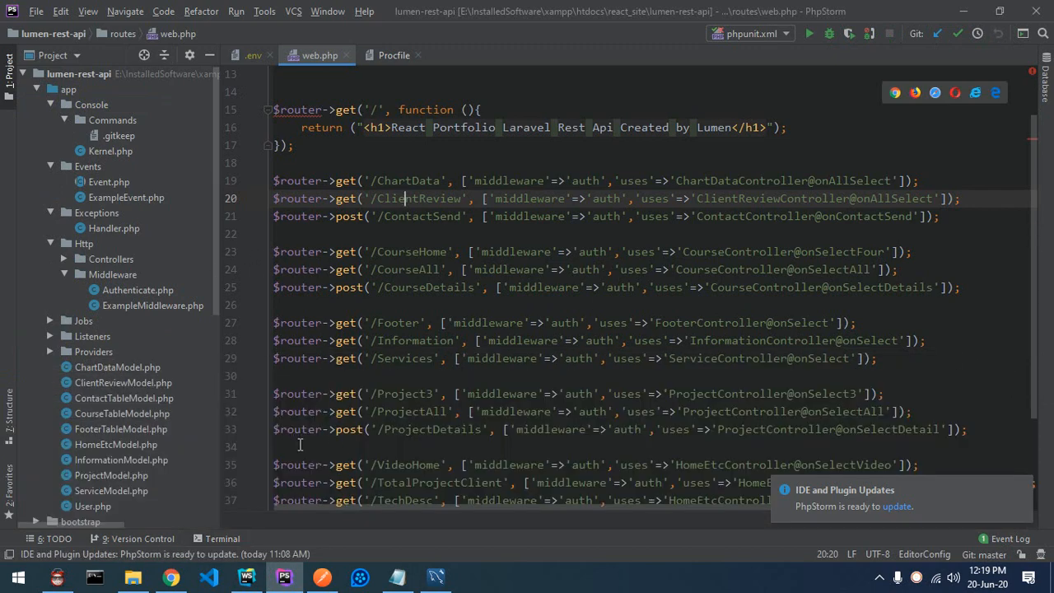
pyautogui.click(171, 578)
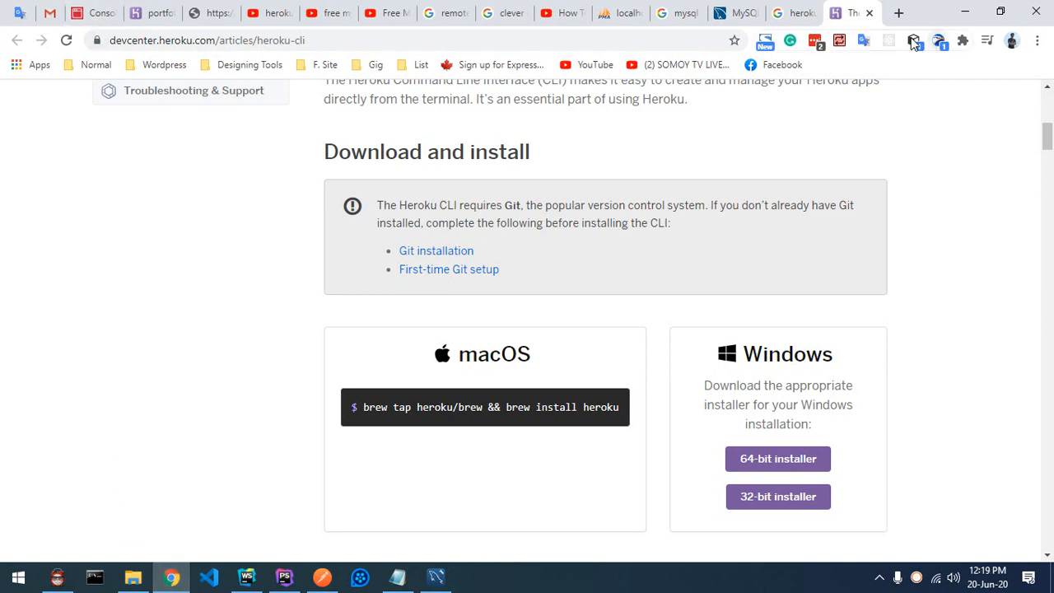
# Step: Go to github.com in a new tab and open the lumen-rest-api repository page
pyautogui.click(899, 12)
pyautogui.write('github.com')
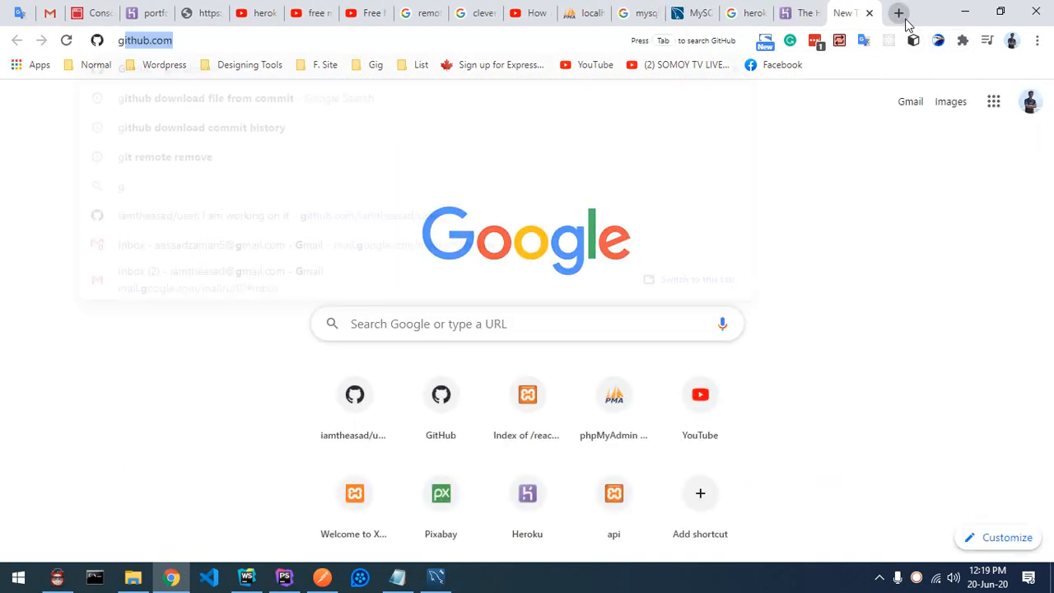
pyautogui.press('Return')
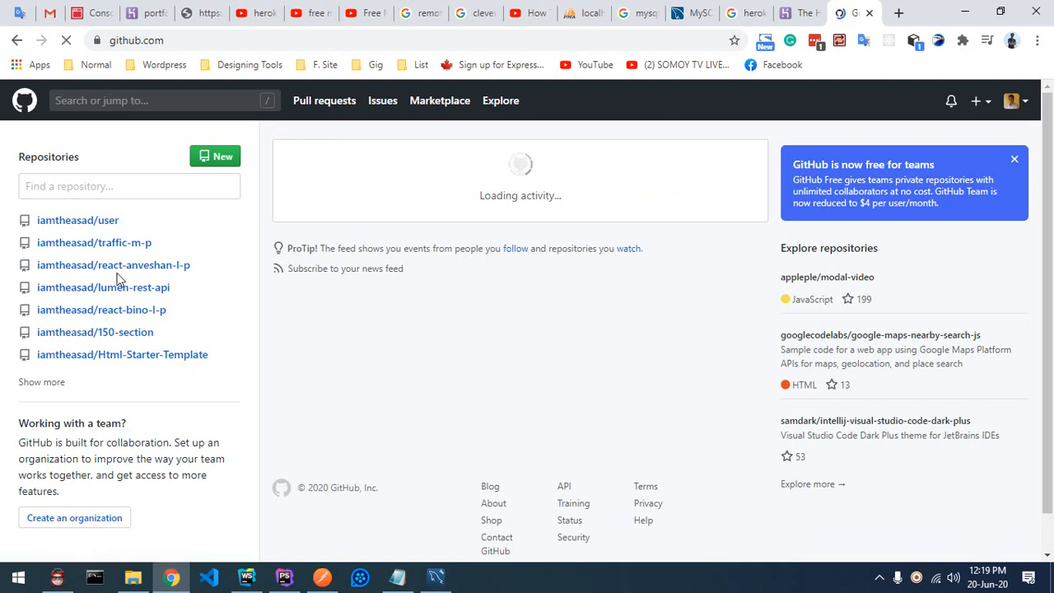
pyautogui.click(140, 295)
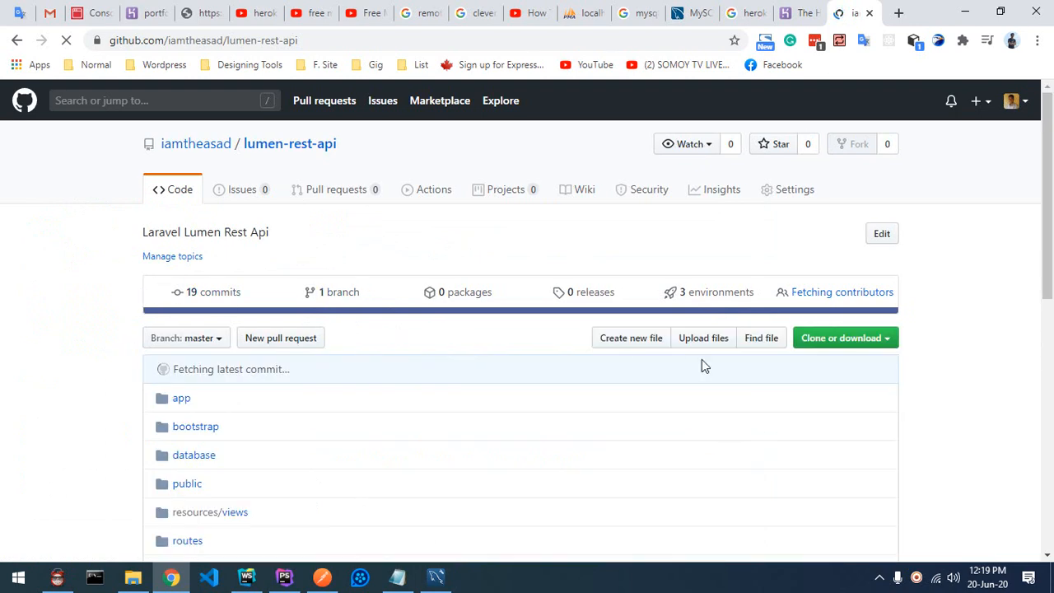
pyautogui.scroll(-2, 412, 359)
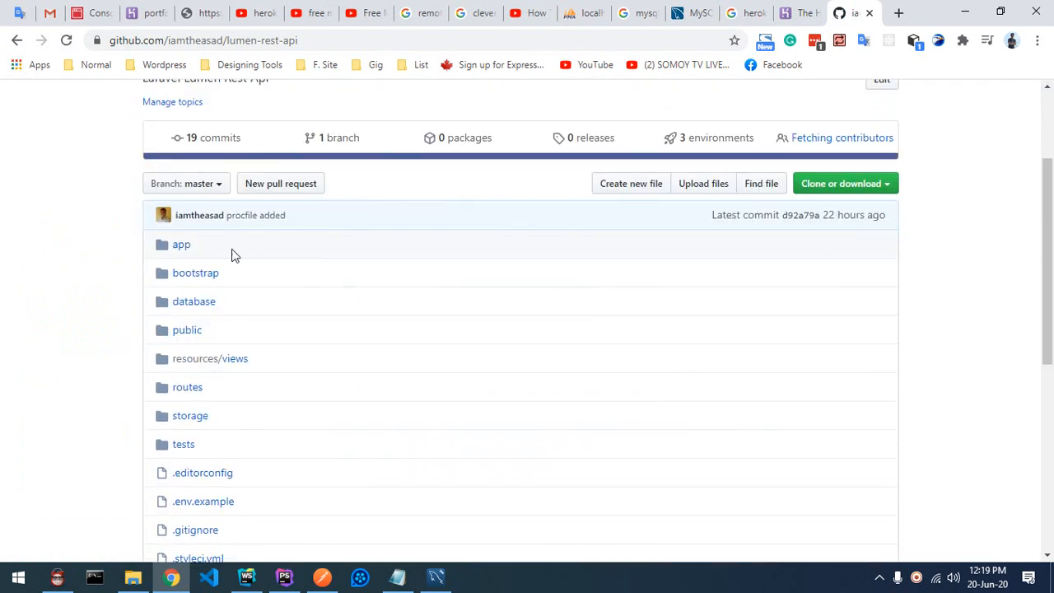
pyautogui.scroll(2, 247, 260)
pyautogui.moveTo(363, 148); pyautogui.dragTo(249, 147)
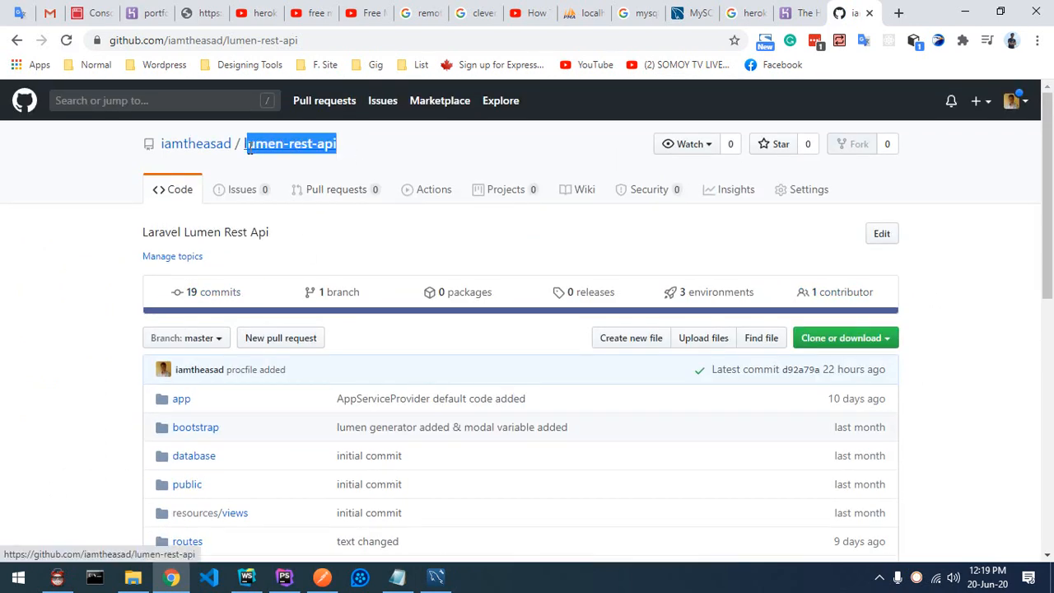
pyautogui.click(82, 271)
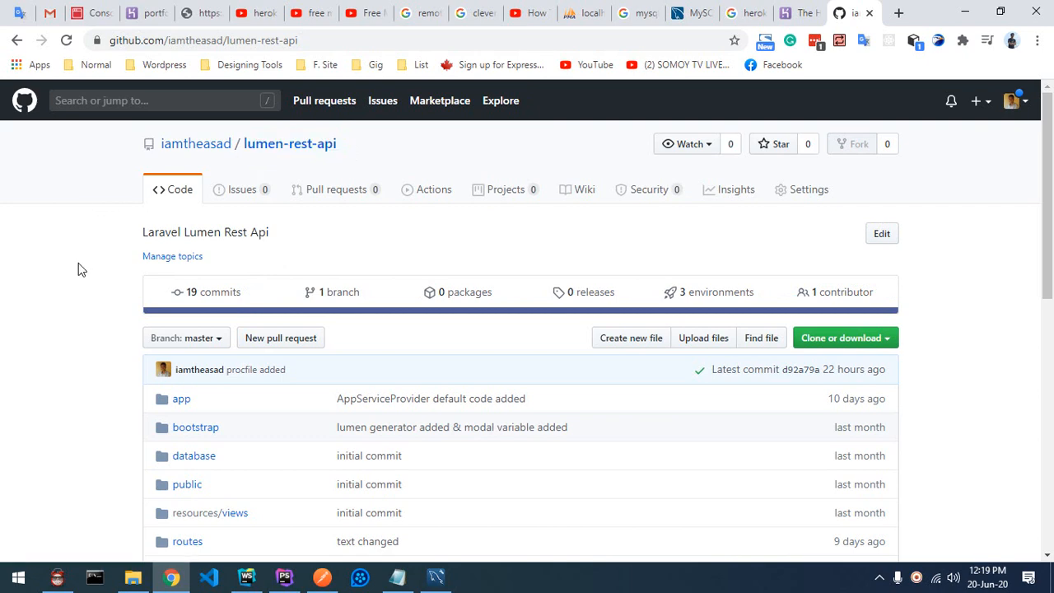
# Step: Glance at the Clever Cloud MySQL credentials, then return to portfolio-laravel-rest-api's Heroku settings
pyautogui.click(95, 14)
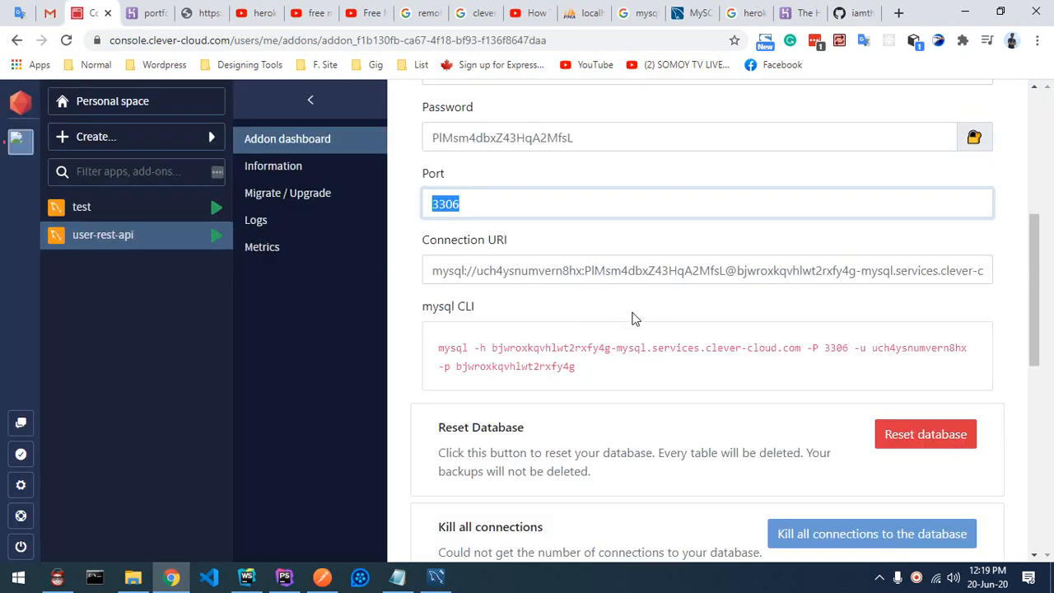
pyautogui.click(147, 12)
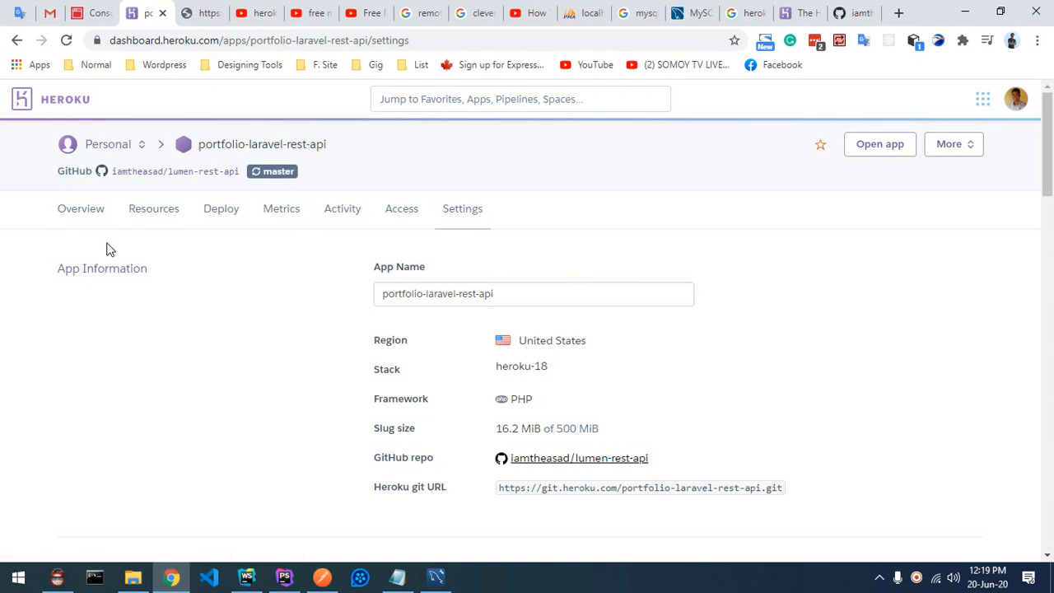
# Step: From the personal apps list, start a new Heroku app and try the name 'test'
pyautogui.click(111, 153)
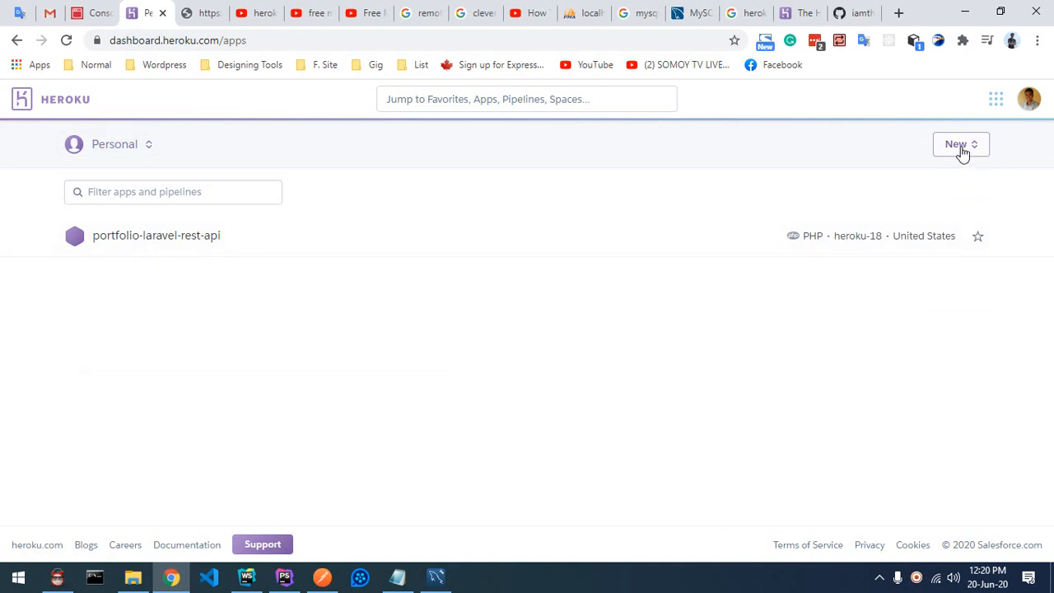
pyautogui.click(960, 146)
pyautogui.click(930, 181)
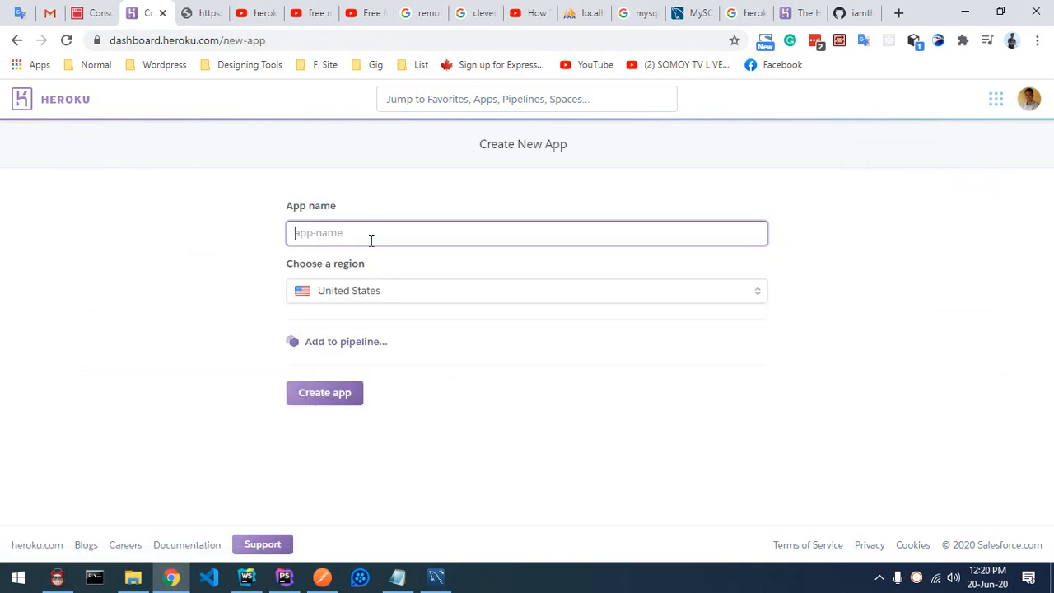
pyautogui.write('test')
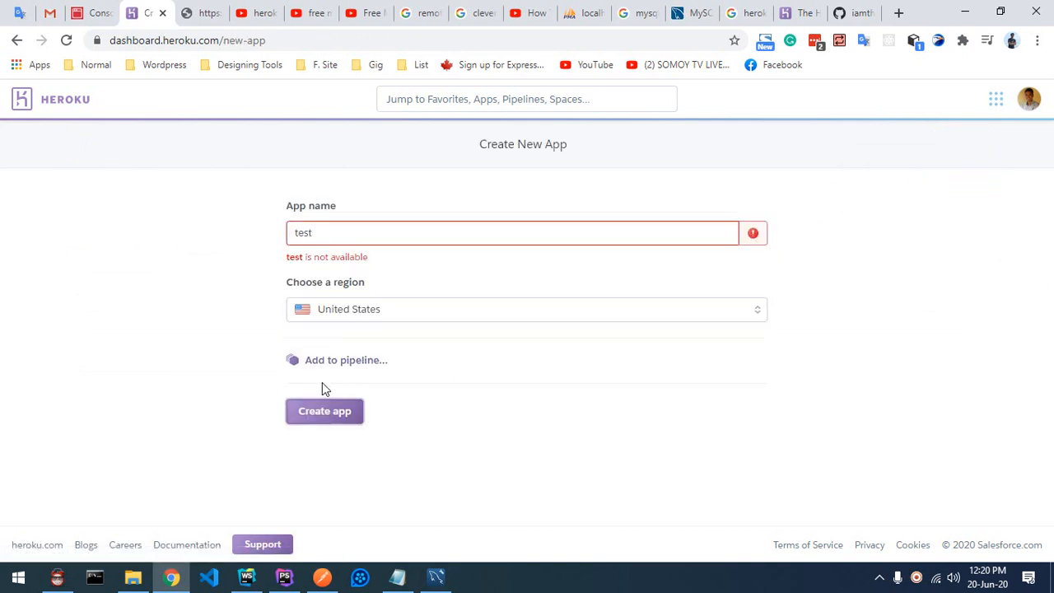
pyautogui.click(326, 414)
# Step: Rename the app to laravel-test-api and create it in the United States region
pyautogui.moveTo(326, 259); pyautogui.dragTo(327, 243)
pyautogui.click(327, 235)
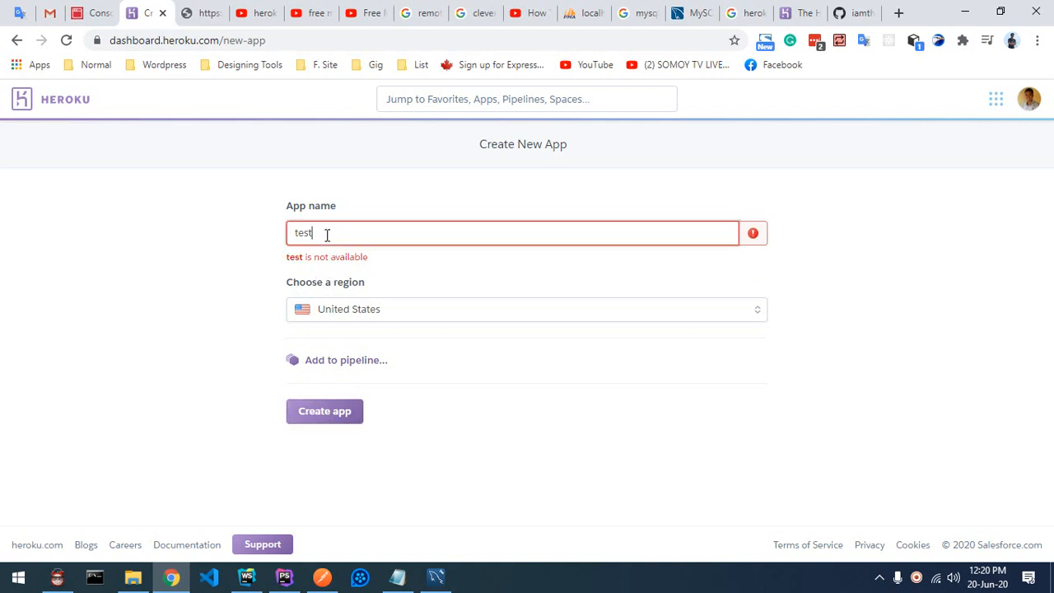
pyautogui.press('BackSpace')
pyautogui.press('BackSpace')
pyautogui.press('BackSpace')
pyautogui.press('BackSpace')
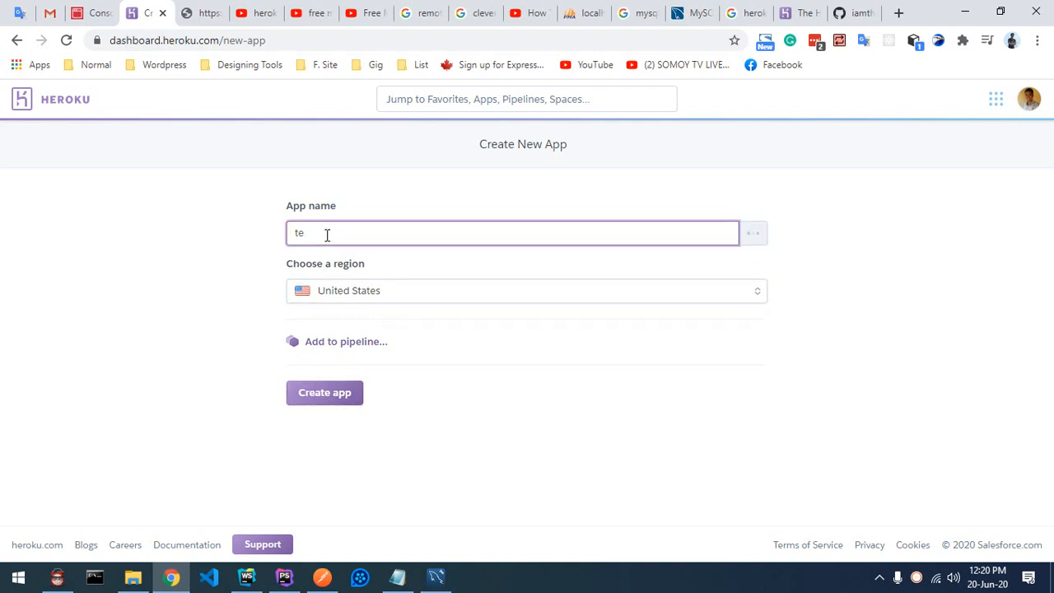
pyautogui.write('laravel-test')
pyautogui.click(327, 399)
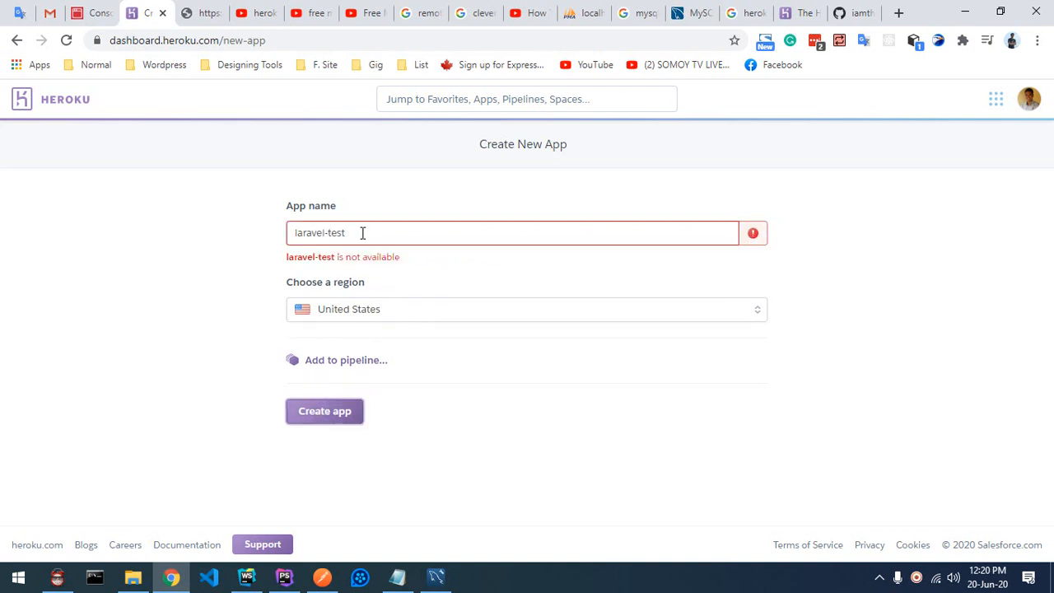
pyautogui.moveTo(353, 233); pyautogui.dragTo(297, 233)
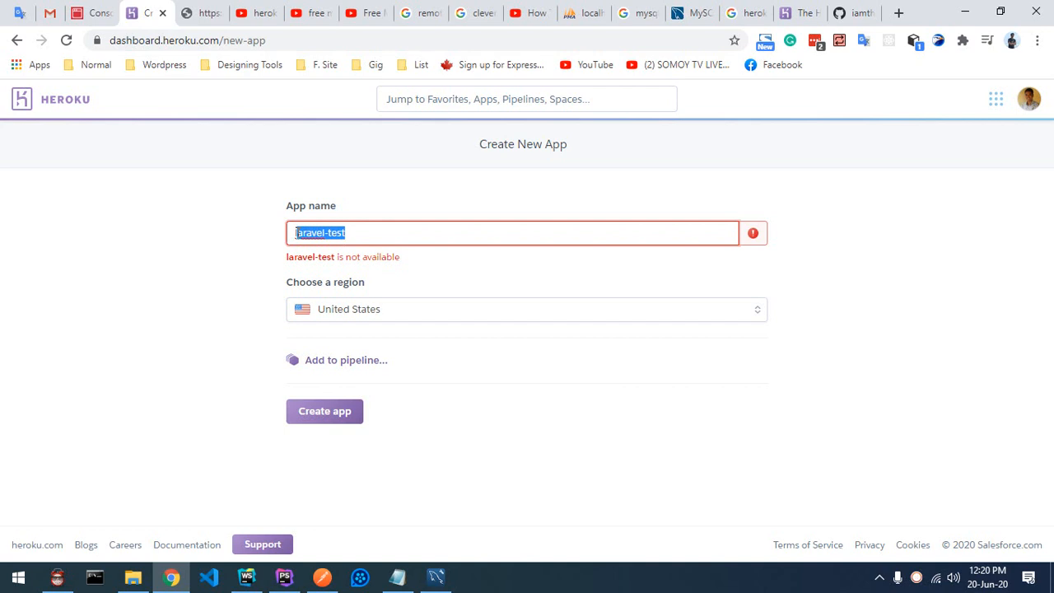
pyautogui.click(541, 244)
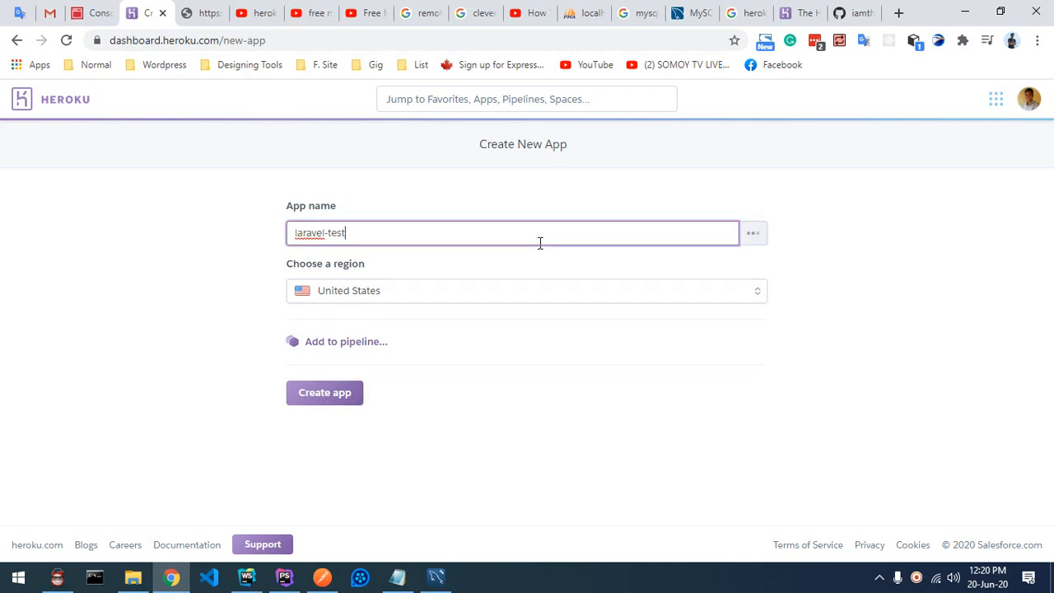
pyautogui.write('-api')
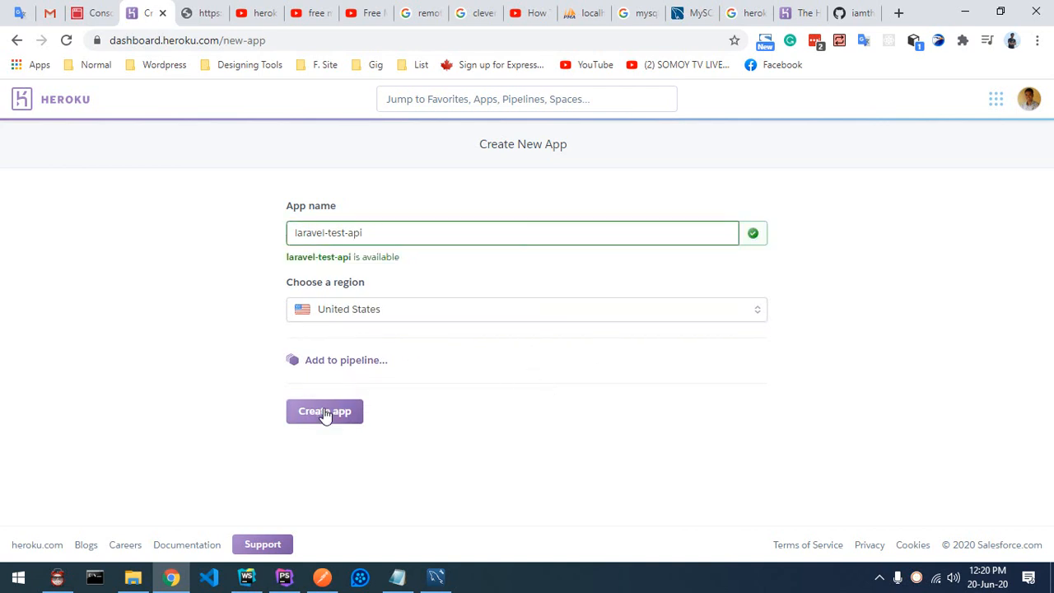
pyautogui.click(326, 414)
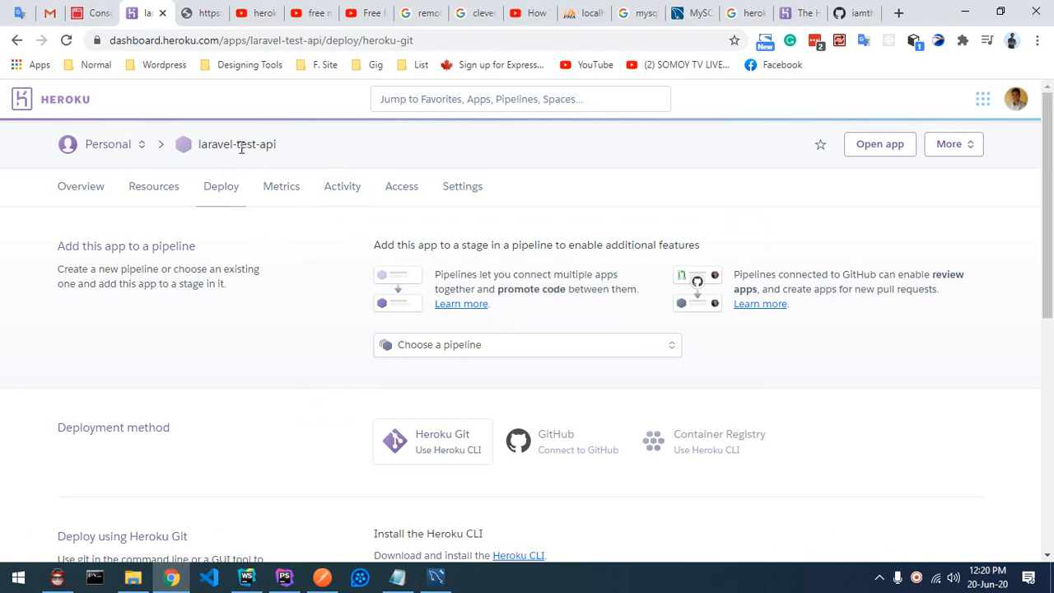
# Step: Choose GitHub (Connect to GitHub) as laravel-test-api's deployment method on the Deploy tab
pyautogui.moveTo(199, 148); pyautogui.dragTo(285, 146)
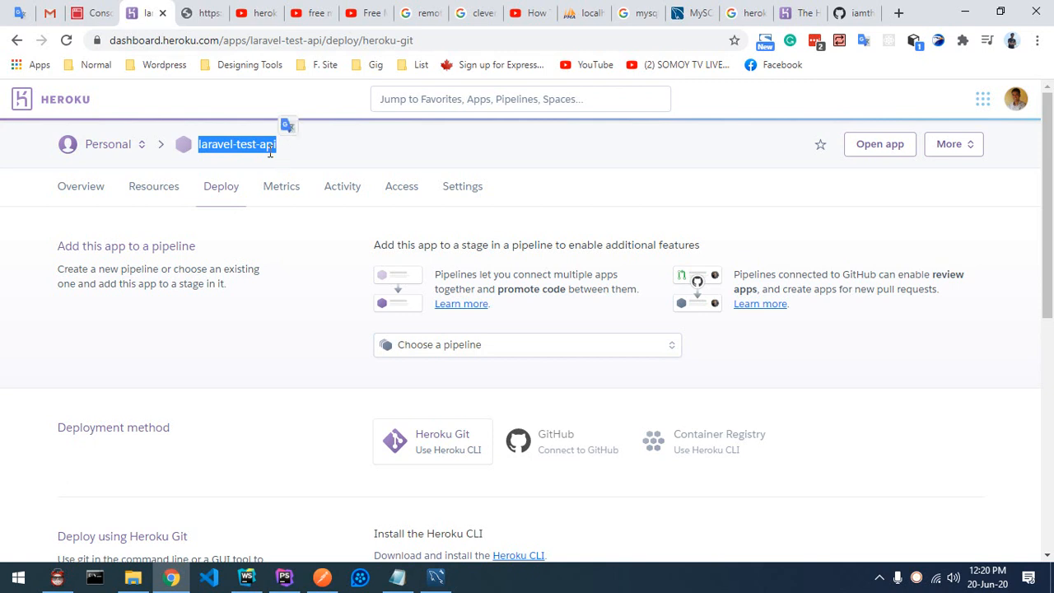
pyautogui.click(313, 152)
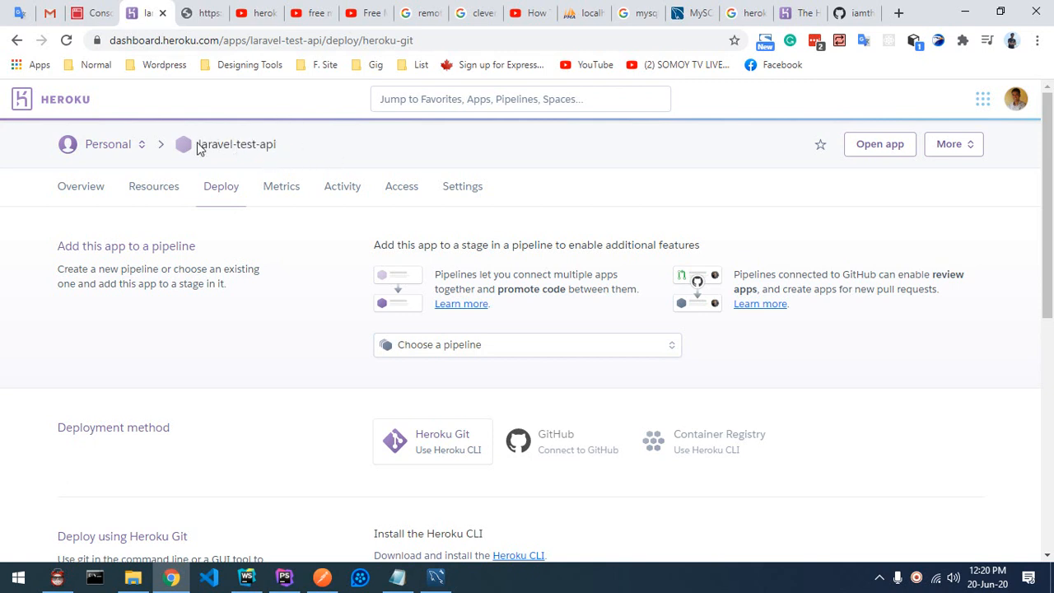
pyautogui.moveTo(198, 145); pyautogui.dragTo(293, 149)
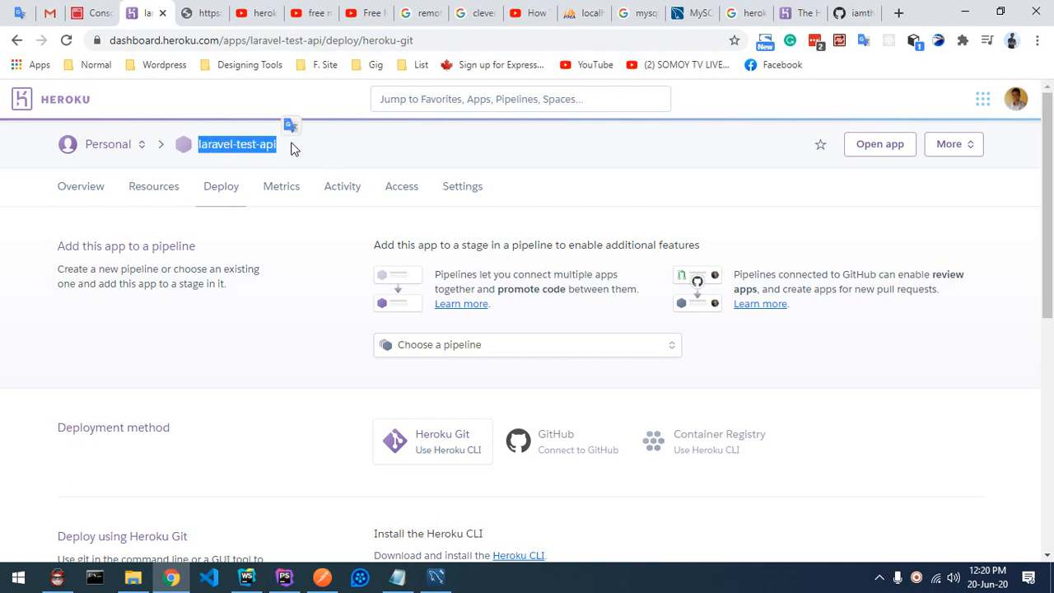
pyautogui.click(454, 158)
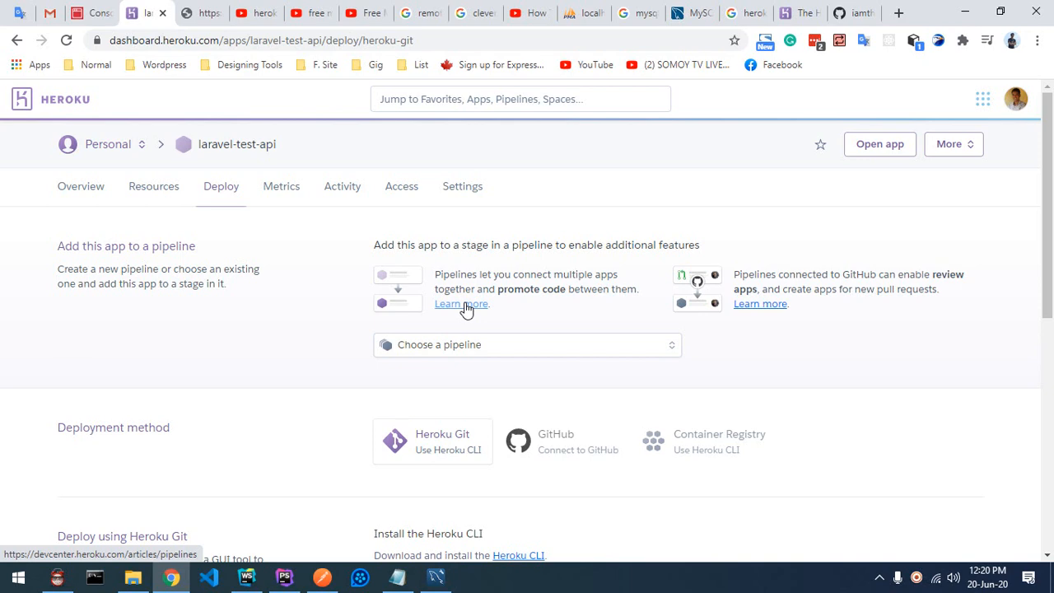
pyautogui.scroll(-2, 466, 308)
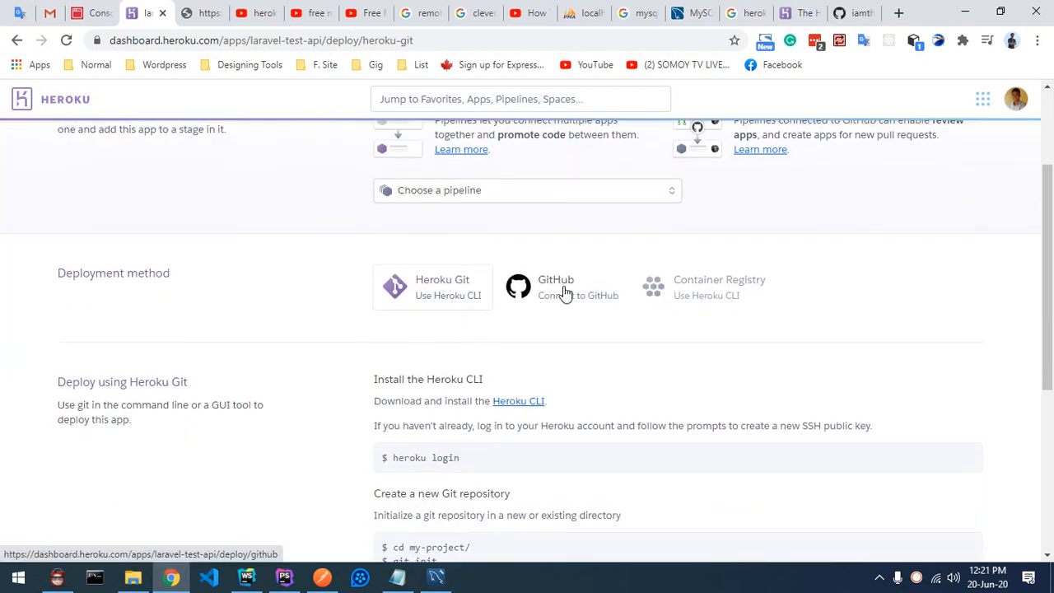
pyautogui.scroll(-1, 565, 293)
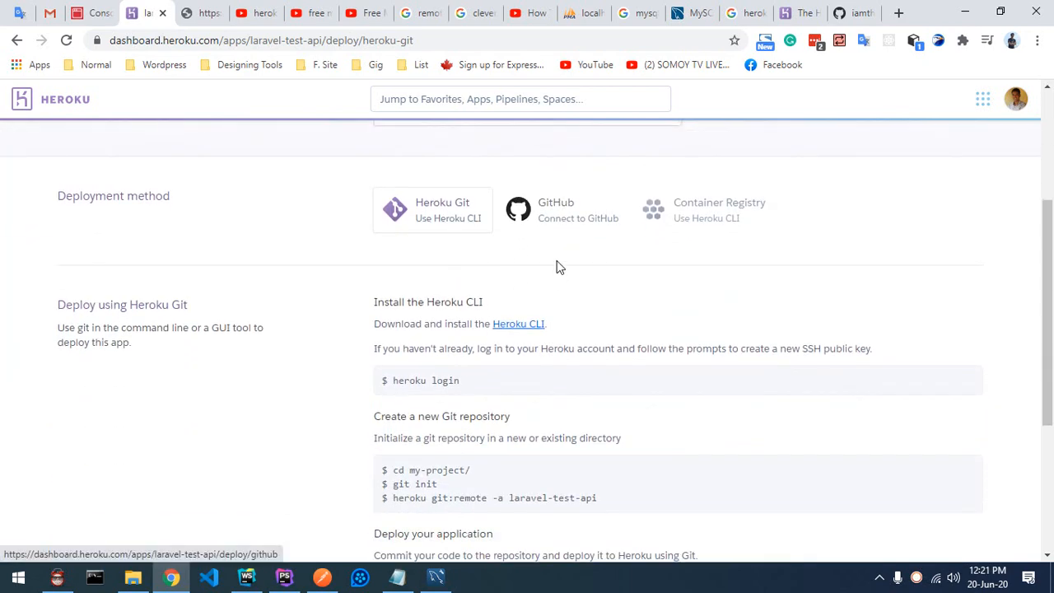
pyautogui.click(566, 219)
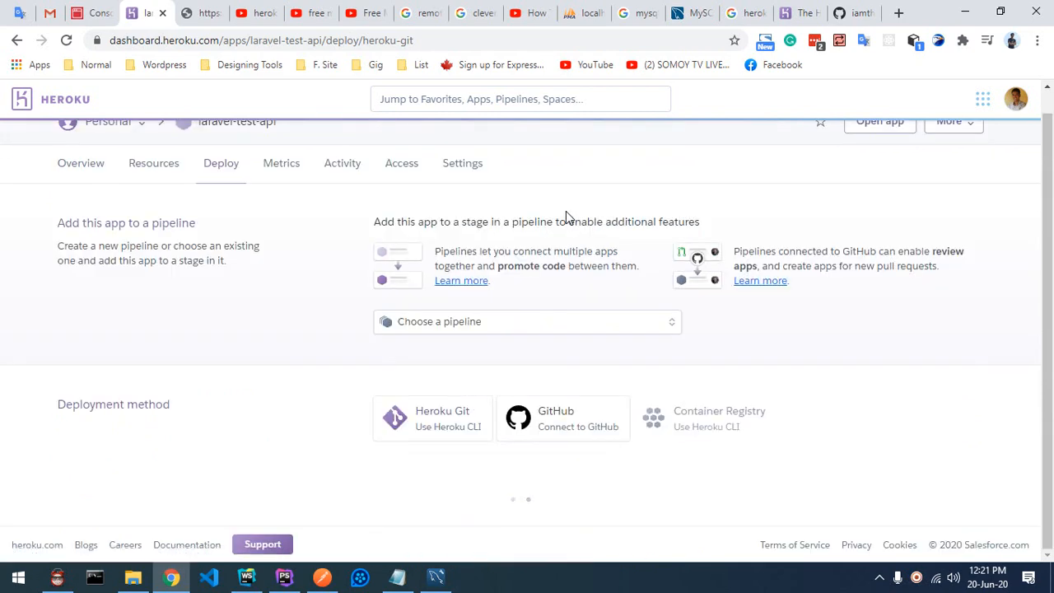
pyautogui.scroll(-2, 565, 214)
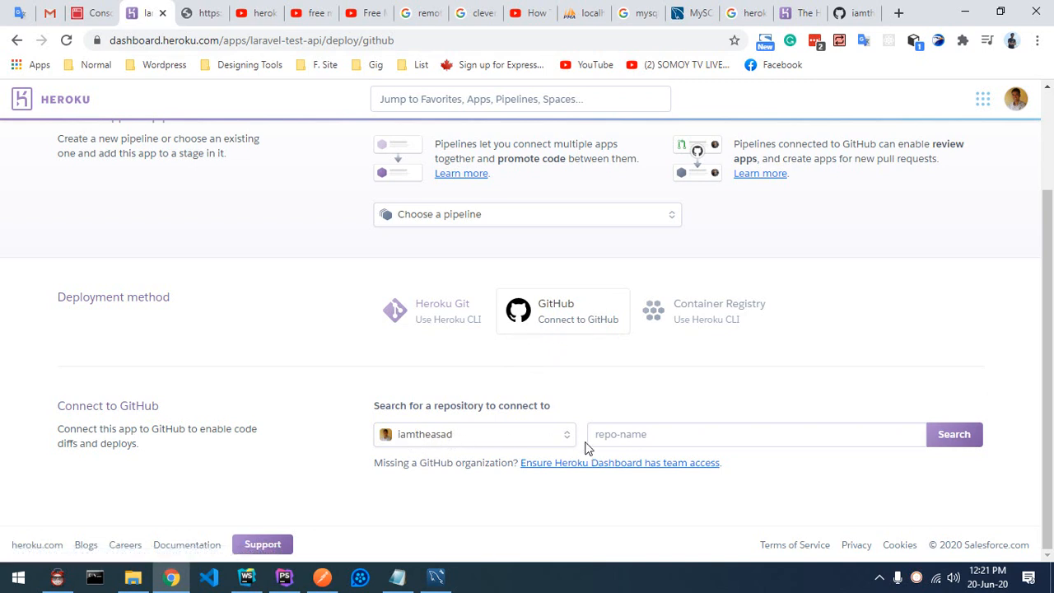
# Step: Search the linked GitHub account for a repository named 'user'
pyautogui.click(620, 436)
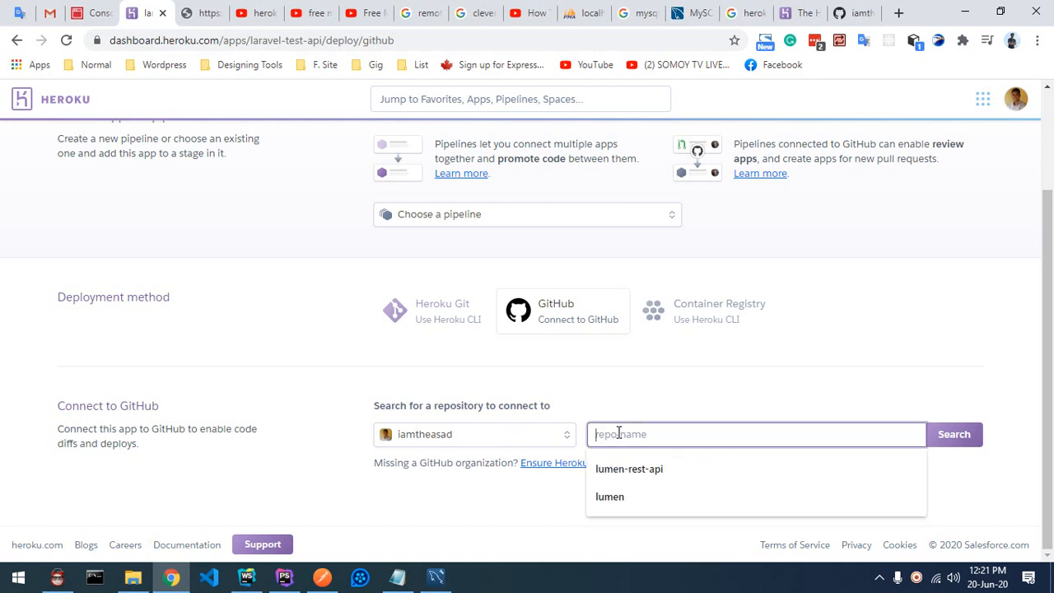
pyautogui.write('user')
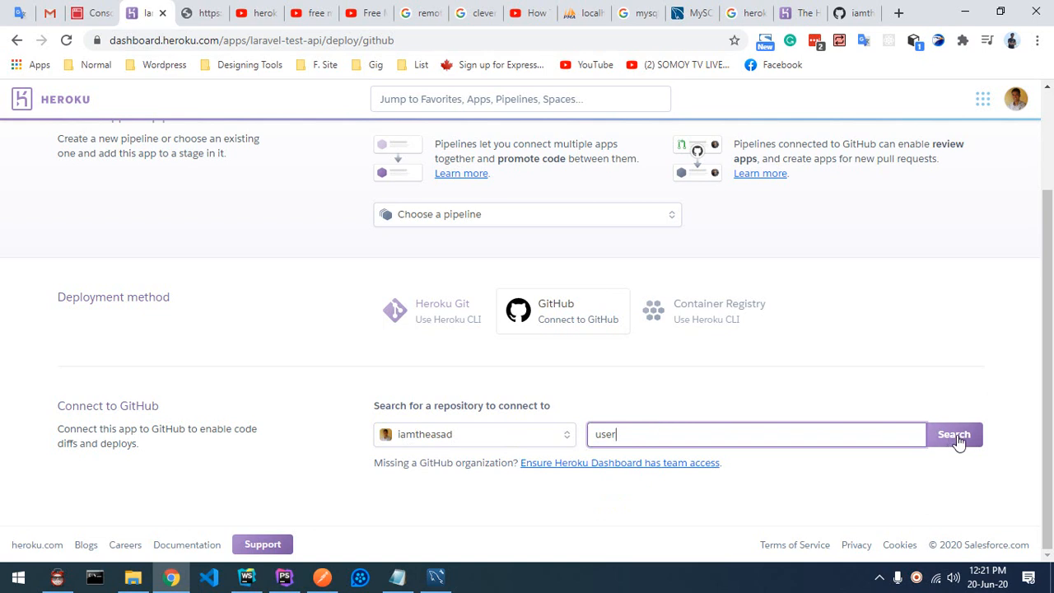
pyautogui.click(956, 439)
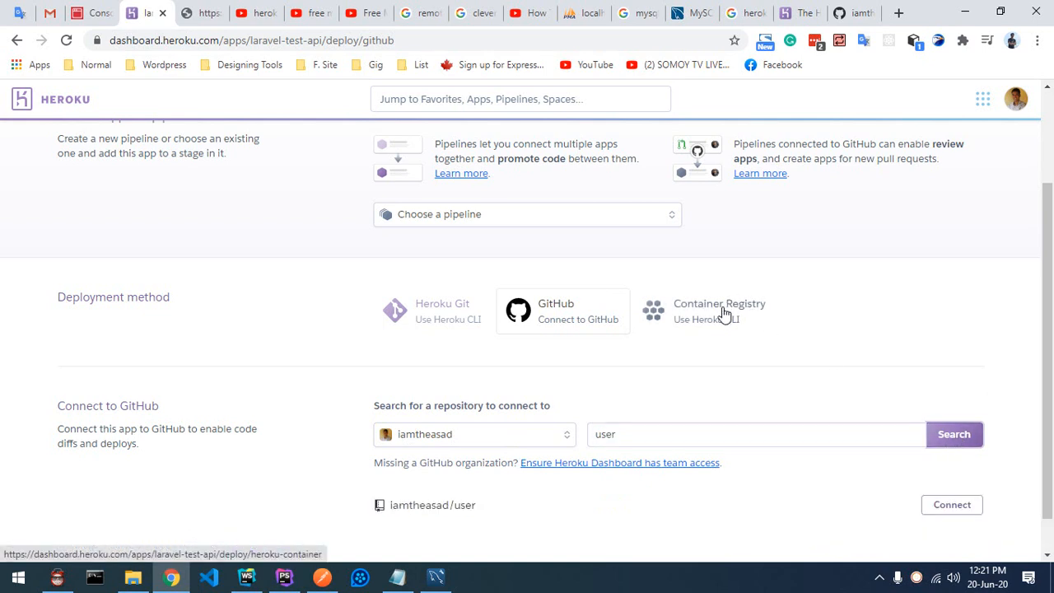
pyautogui.scroll(-1, 723, 313)
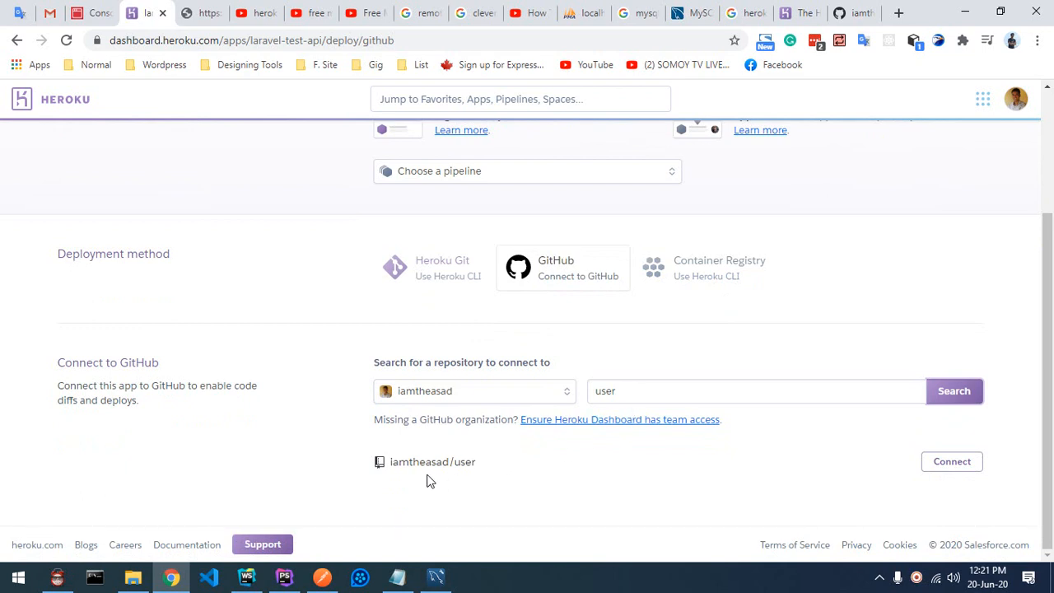
pyautogui.moveTo(454, 467); pyautogui.dragTo(486, 469)
pyautogui.click(531, 460)
pyautogui.scroll(2, 725, 436)
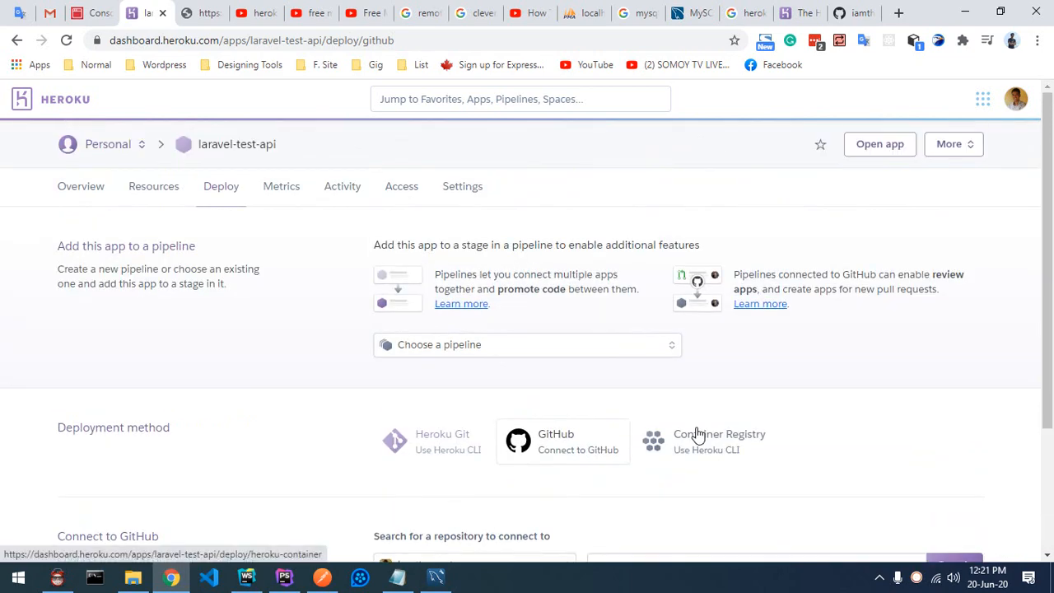
pyautogui.scroll(-2, 692, 432)
pyautogui.scroll(2, 692, 433)
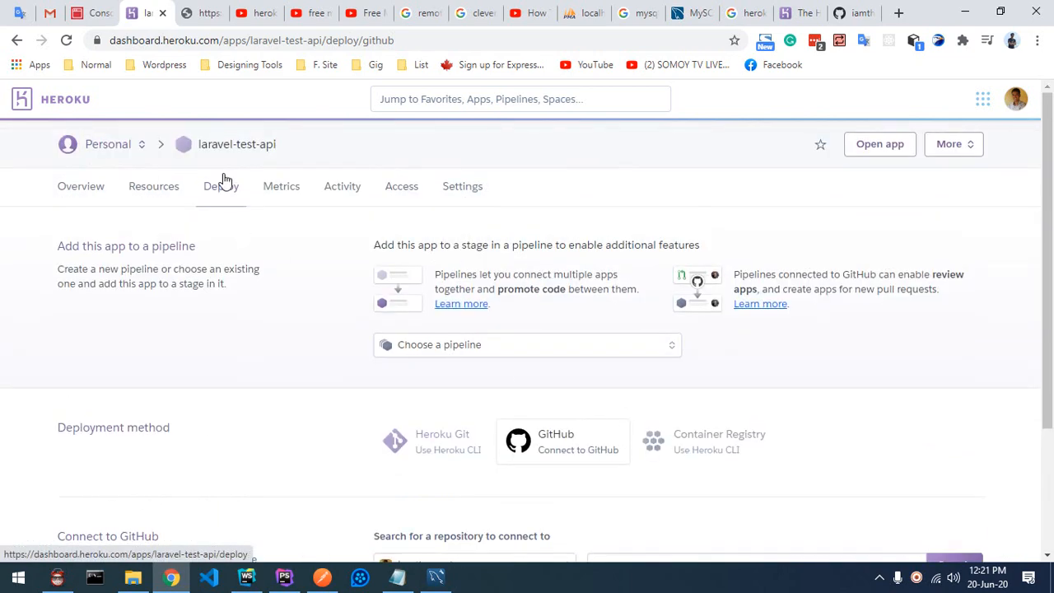
pyautogui.moveTo(196, 145); pyautogui.dragTo(320, 153)
pyautogui.scroll(-2, 495, 387)
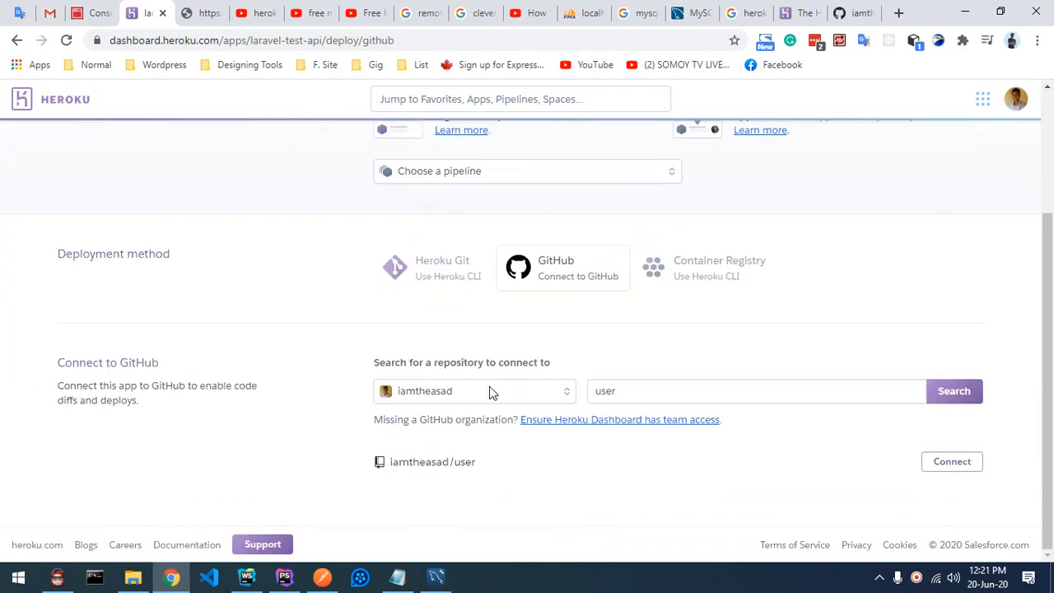
pyautogui.scroll(2, 263, 241)
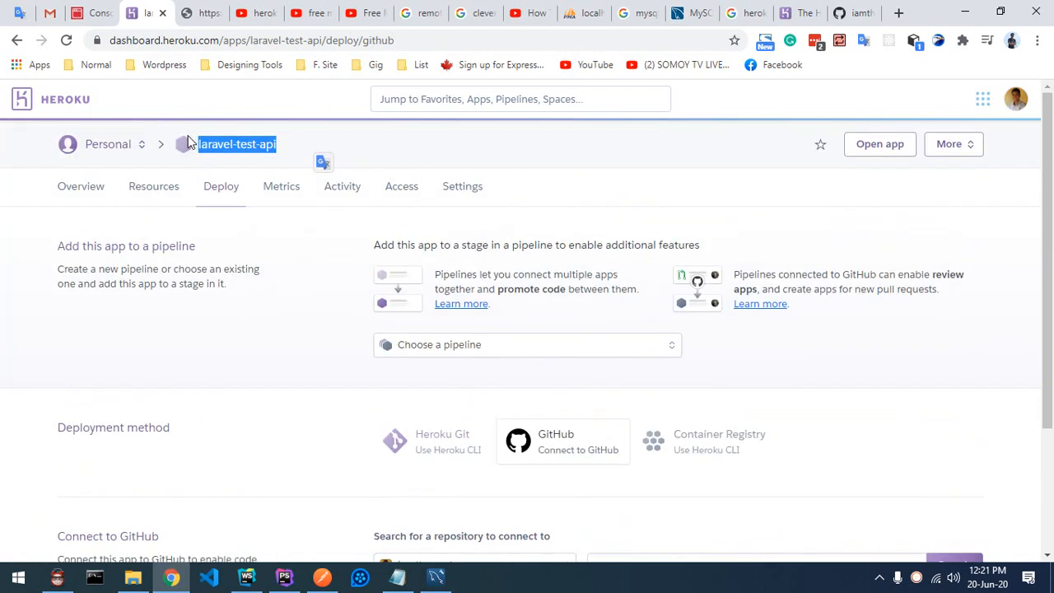
pyautogui.scroll(-2, 440, 355)
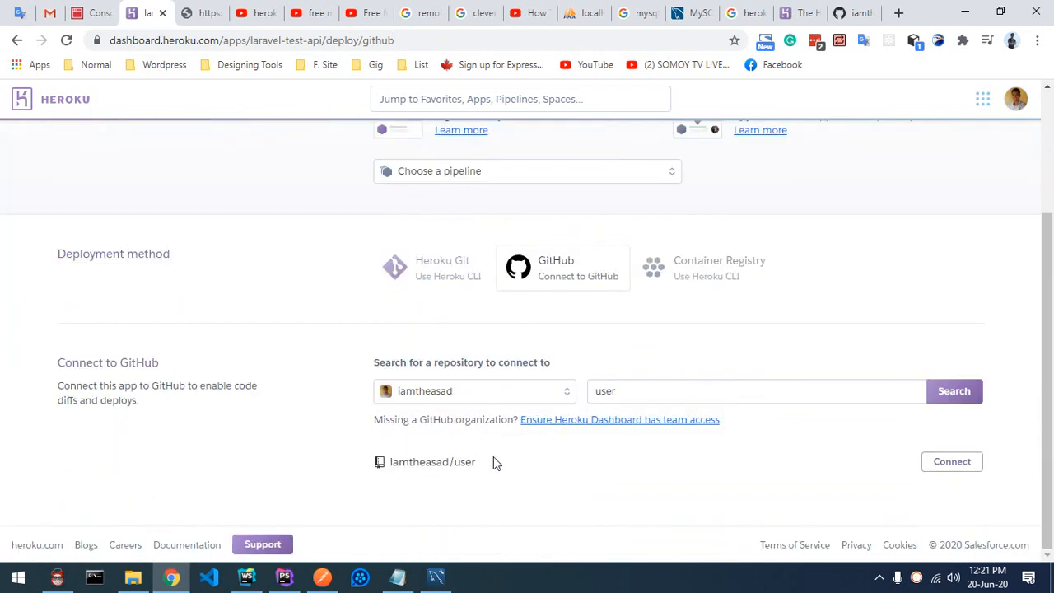
pyautogui.moveTo(454, 462); pyautogui.dragTo(480, 467)
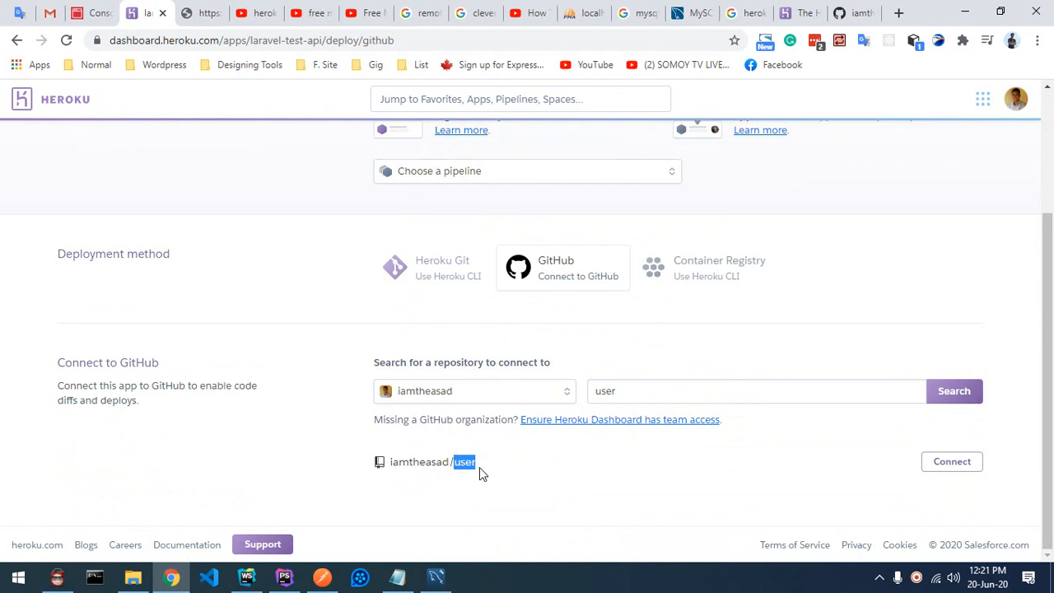
# Step: Check the GitHub account's profile page, then return to Heroku's Deploy page
pyautogui.click(847, 10)
pyautogui.click(196, 146)
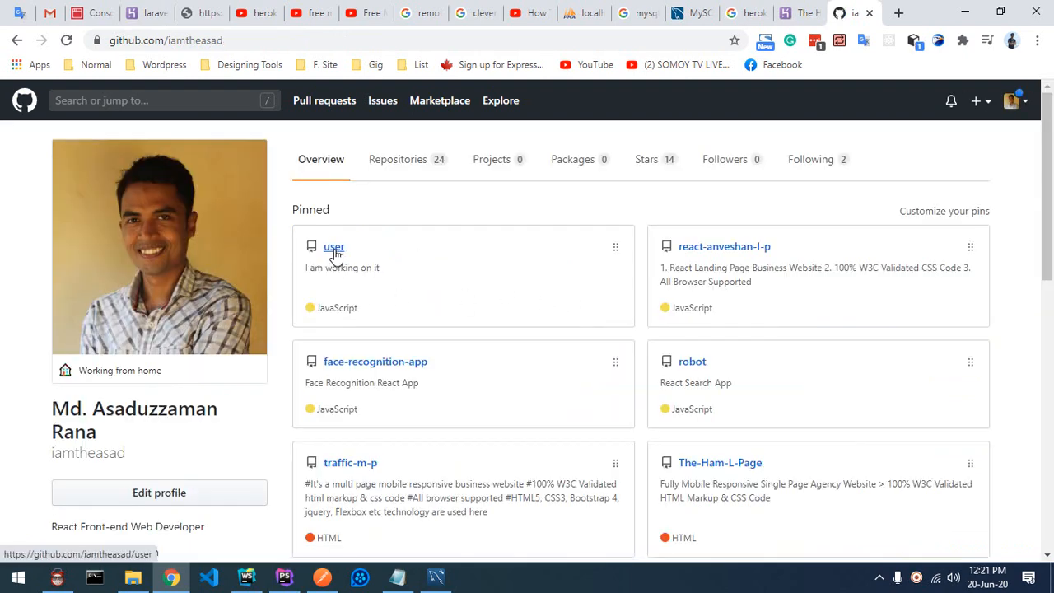
pyautogui.click(147, 13)
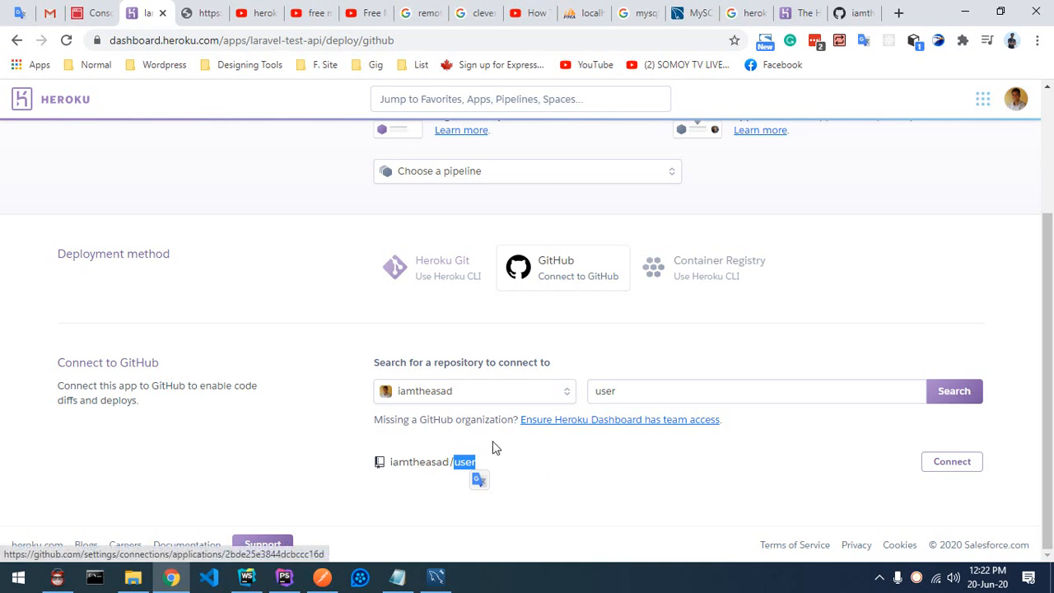
# Step: Connect the user repository and review the Automatic deploys and Manual deploy sections for master
pyautogui.click(947, 474)
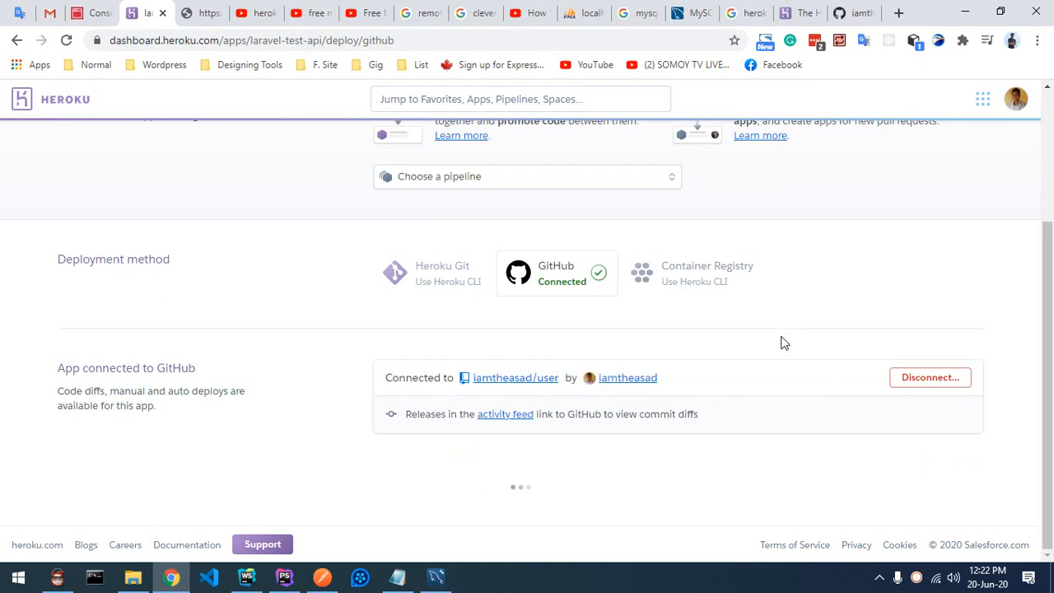
pyautogui.scroll(-3, 785, 345)
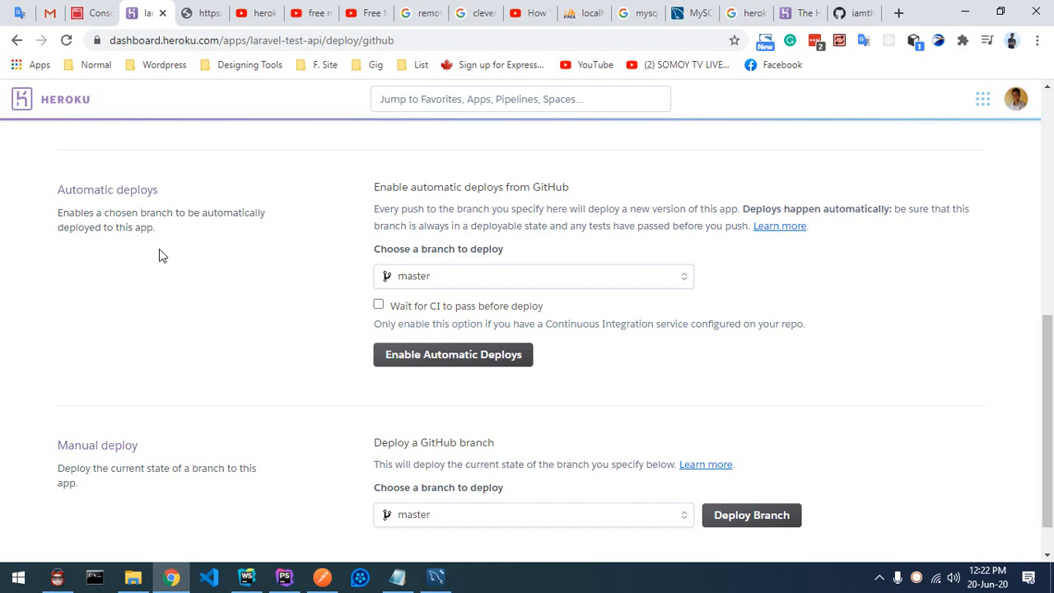
pyautogui.scroll(2, 248, 297)
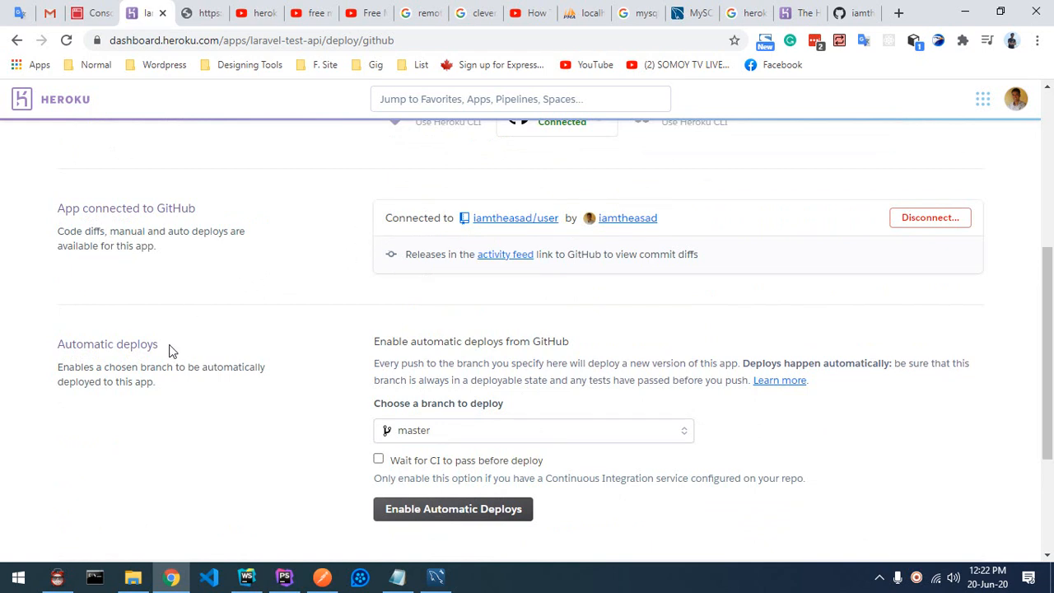
pyautogui.moveTo(172, 346); pyautogui.dragTo(58, 356)
pyautogui.scroll(-1, 515, 346)
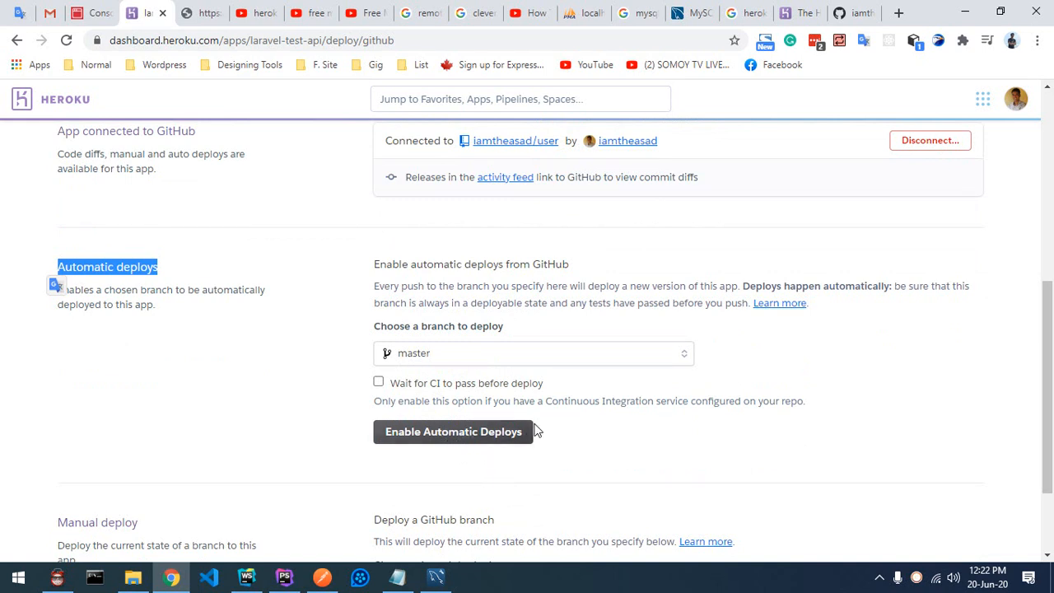
pyautogui.scroll(-1, 533, 430)
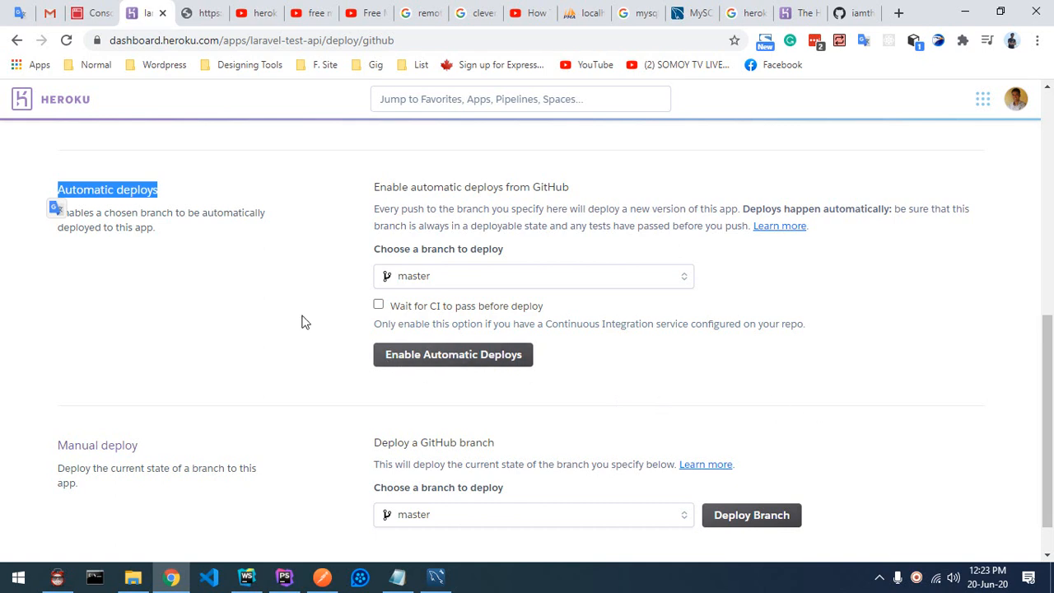
pyautogui.click(755, 517)
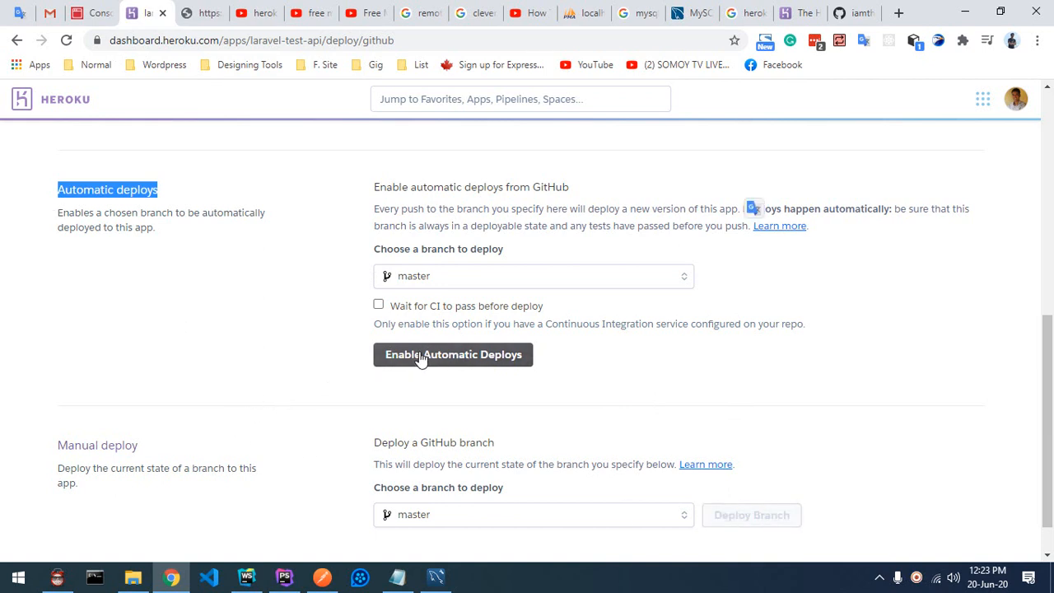
pyautogui.scroll(-3, 782, 315)
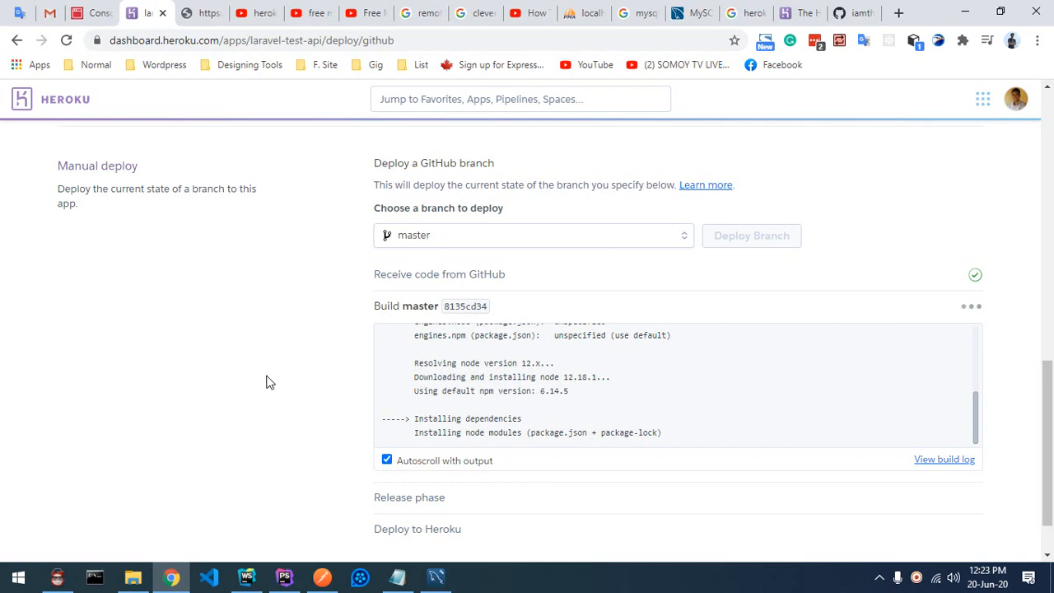
pyautogui.scroll(6, 266, 382)
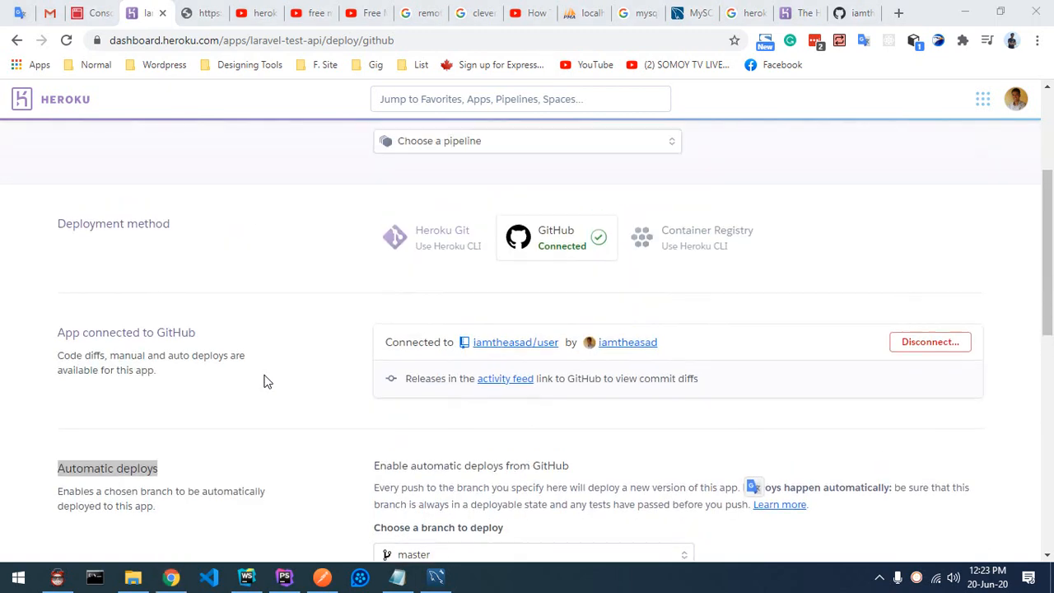
pyautogui.scroll(3, 266, 383)
pyautogui.scroll(-9, 266, 382)
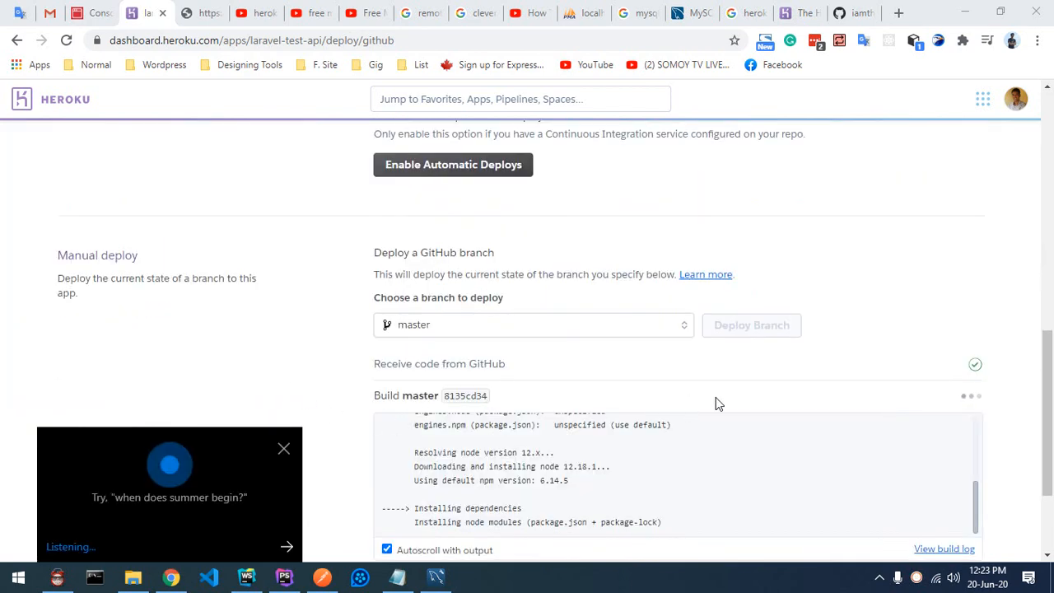
pyautogui.click(282, 449)
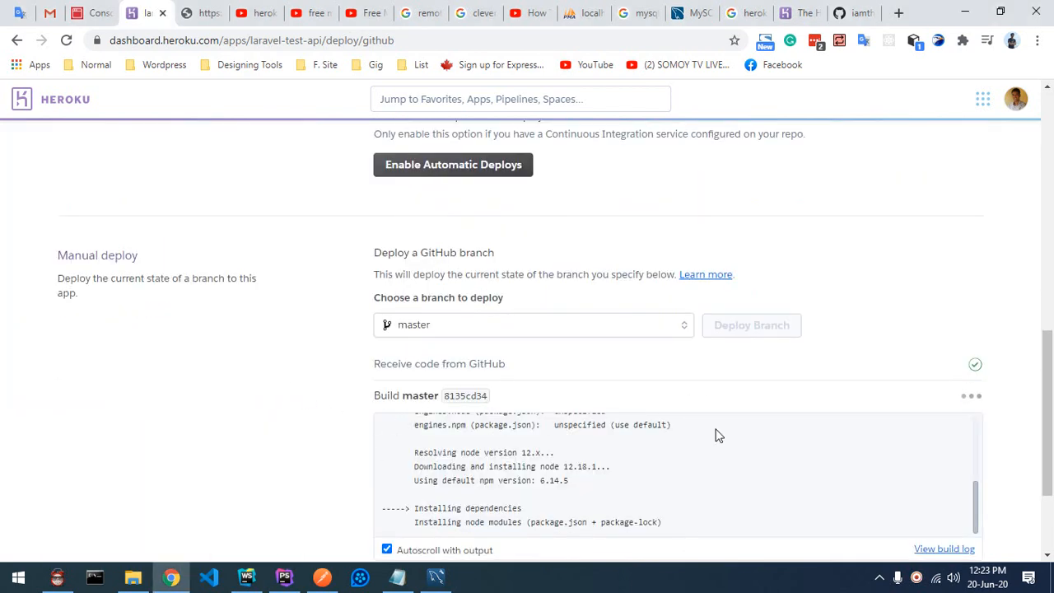
pyautogui.scroll(-2, 708, 436)
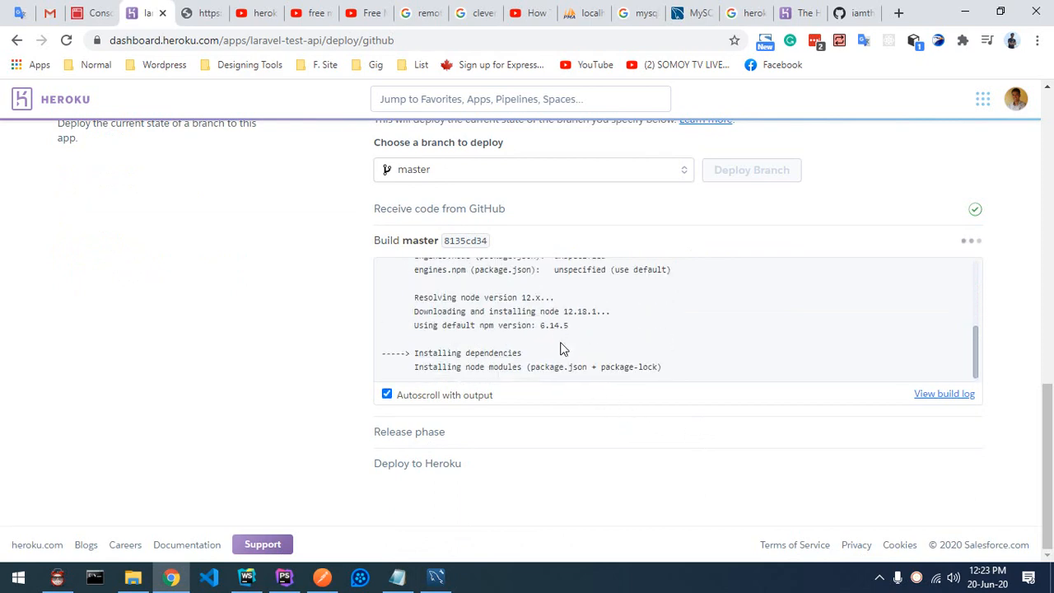
pyautogui.scroll(10, 271, 280)
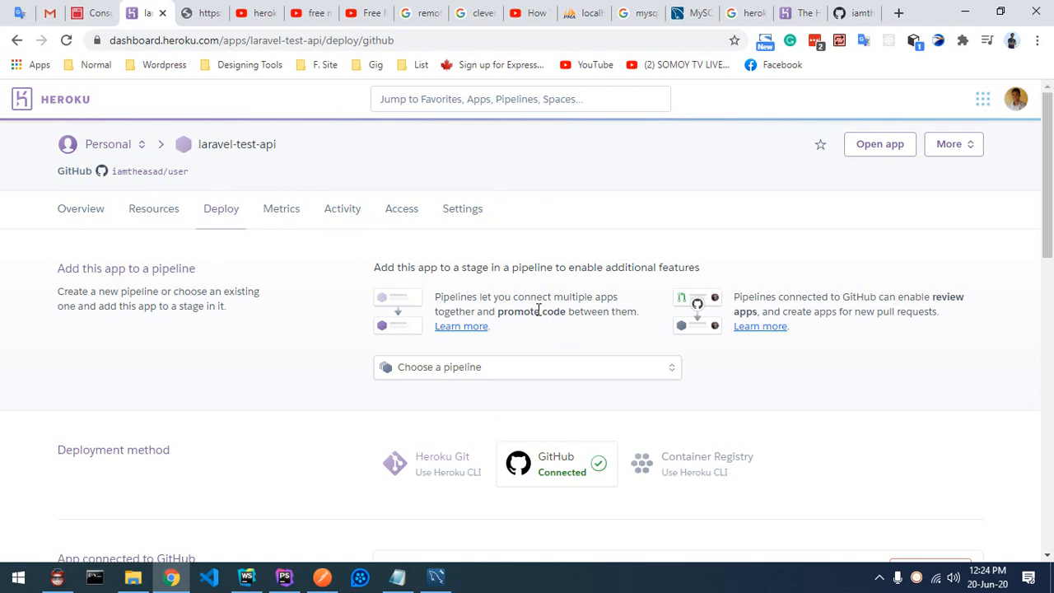
pyautogui.scroll(-12, 629, 292)
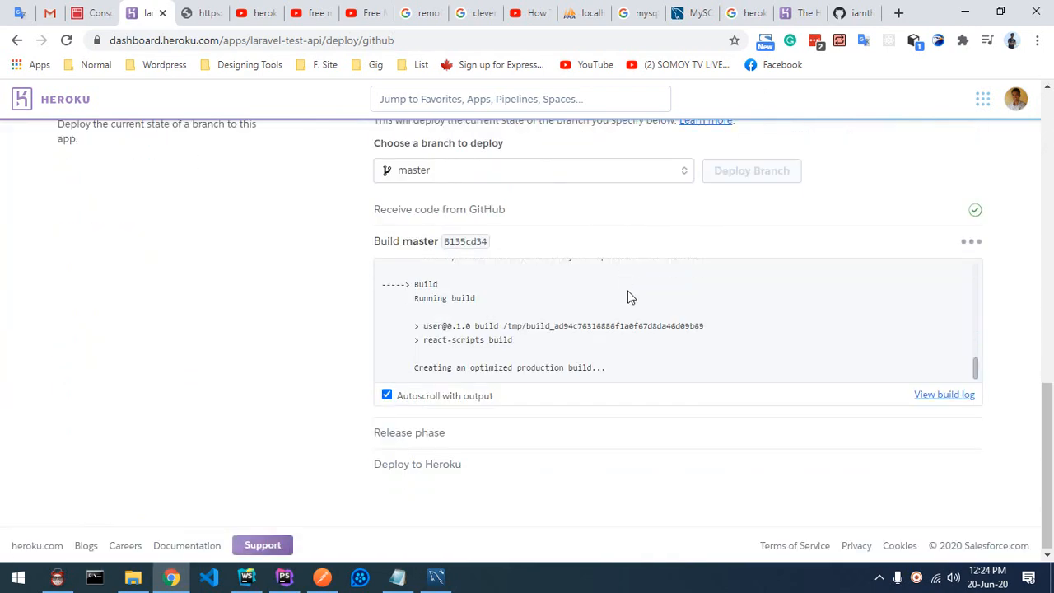
pyautogui.scroll(8, 646, 258)
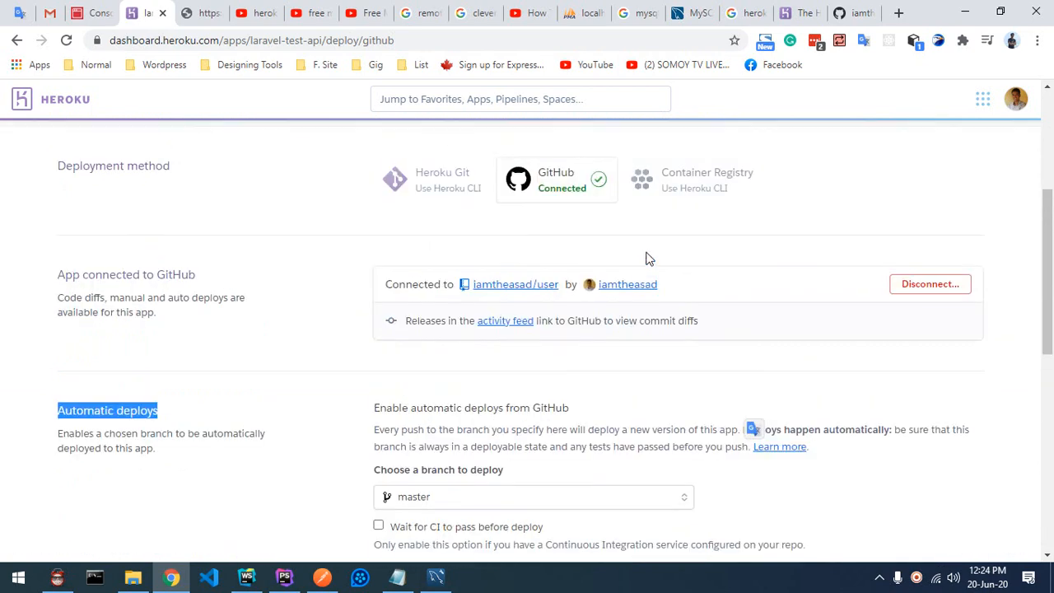
pyautogui.scroll(3, 646, 259)
pyautogui.click(890, 150)
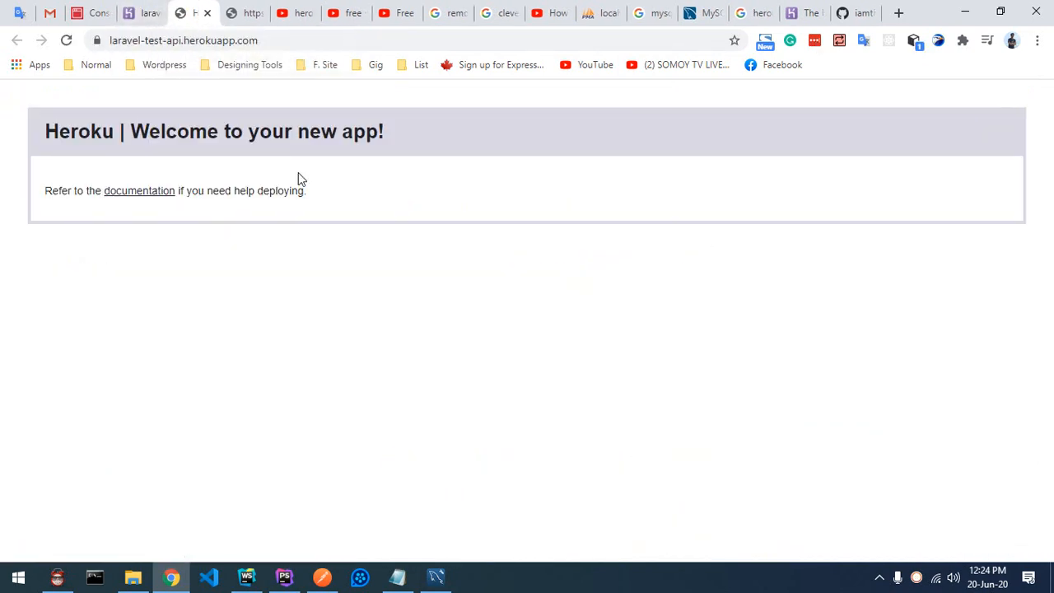
pyautogui.click(209, 14)
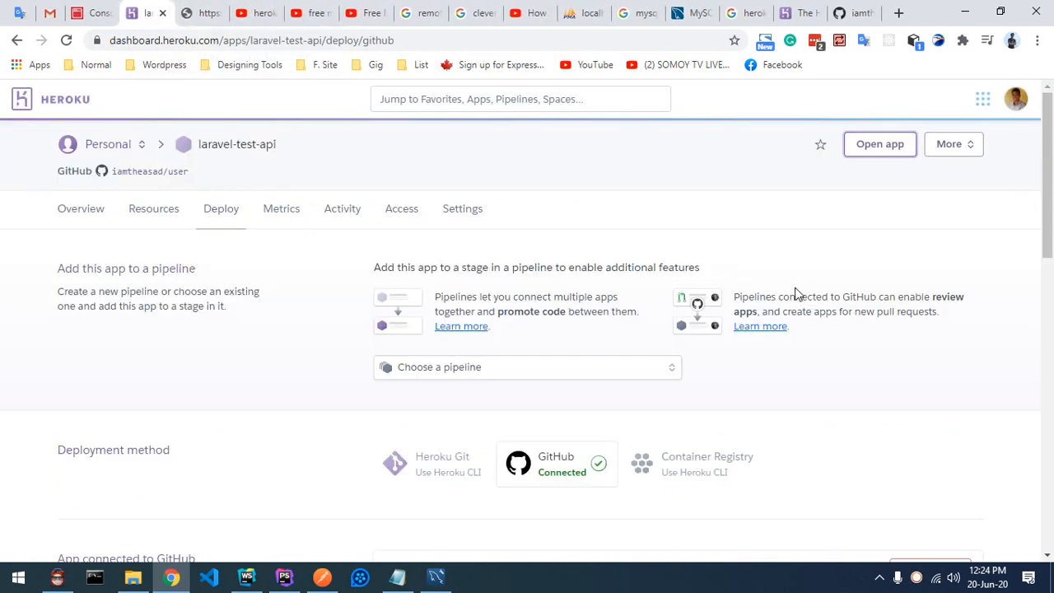
pyautogui.scroll(-10, 766, 297)
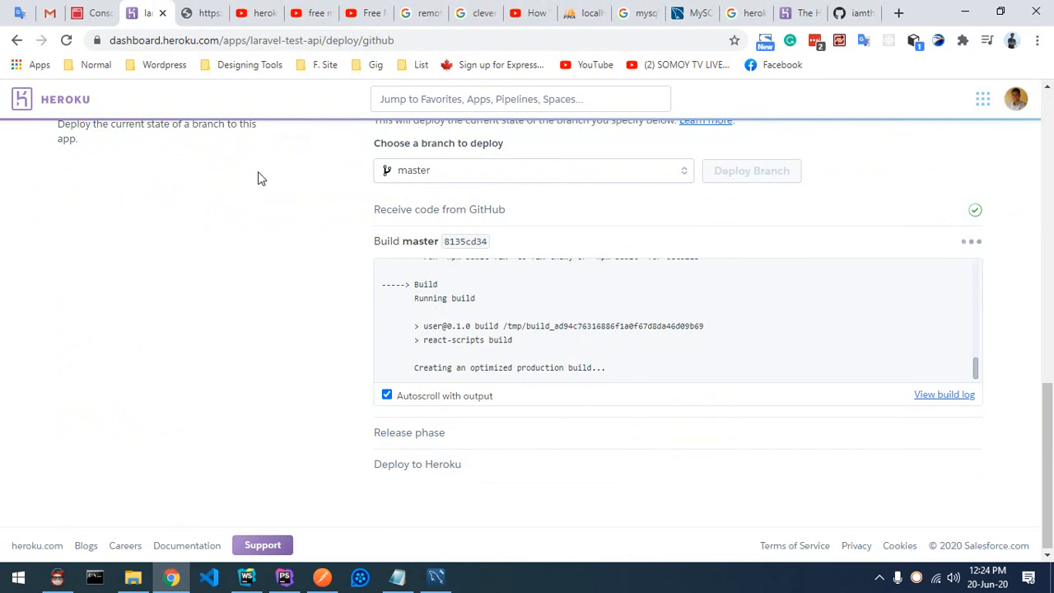
pyautogui.click(205, 13)
pyautogui.hotkey('ctrl', 'shift', 'Tab')
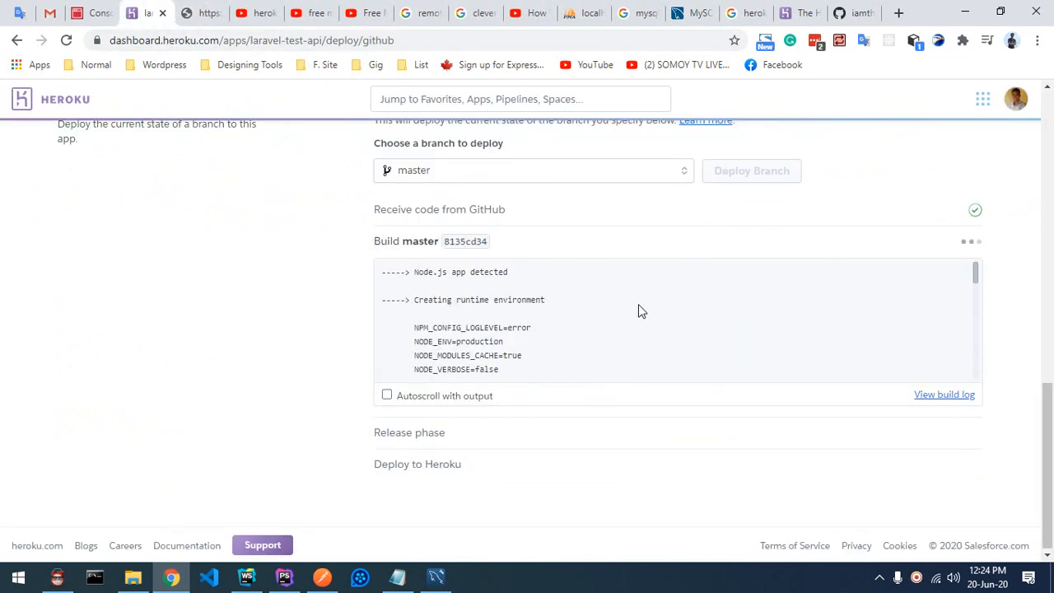
pyautogui.scroll(5, 637, 306)
pyautogui.scroll(-5, 637, 310)
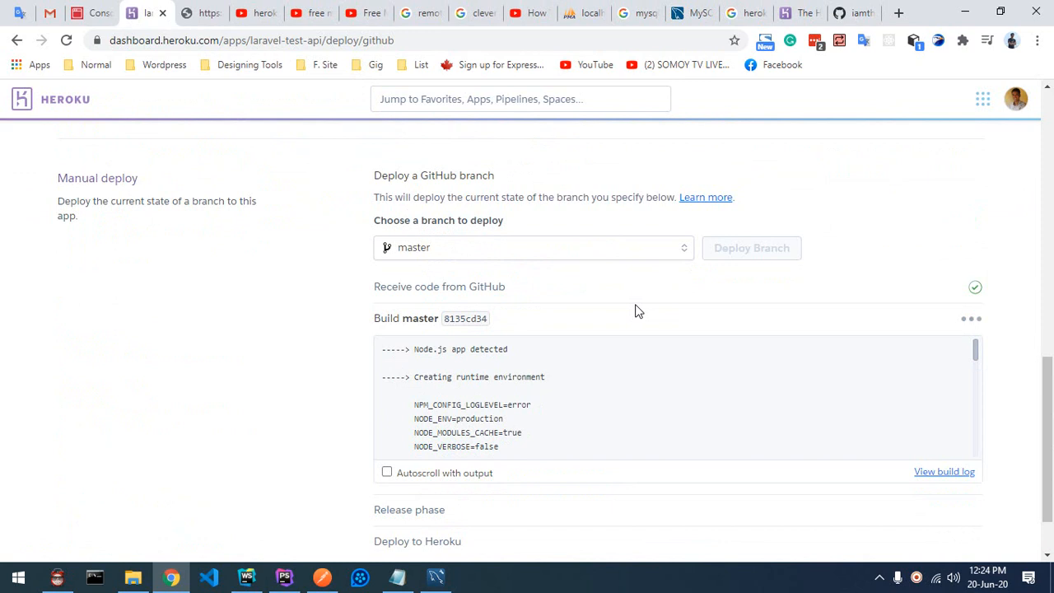
pyautogui.click(204, 13)
pyautogui.click(152, 13)
pyautogui.click(74, 18)
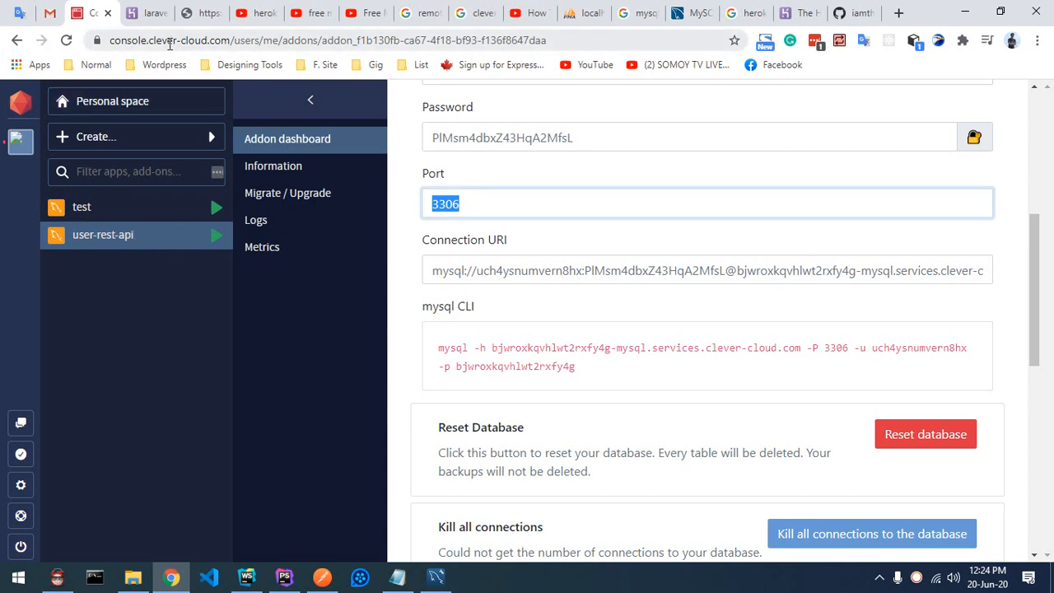
# Step: Open the Create... menu in the Clever Cloud Console sidebar
pyautogui.moveTo(149, 41); pyautogui.dragTo(228, 40)
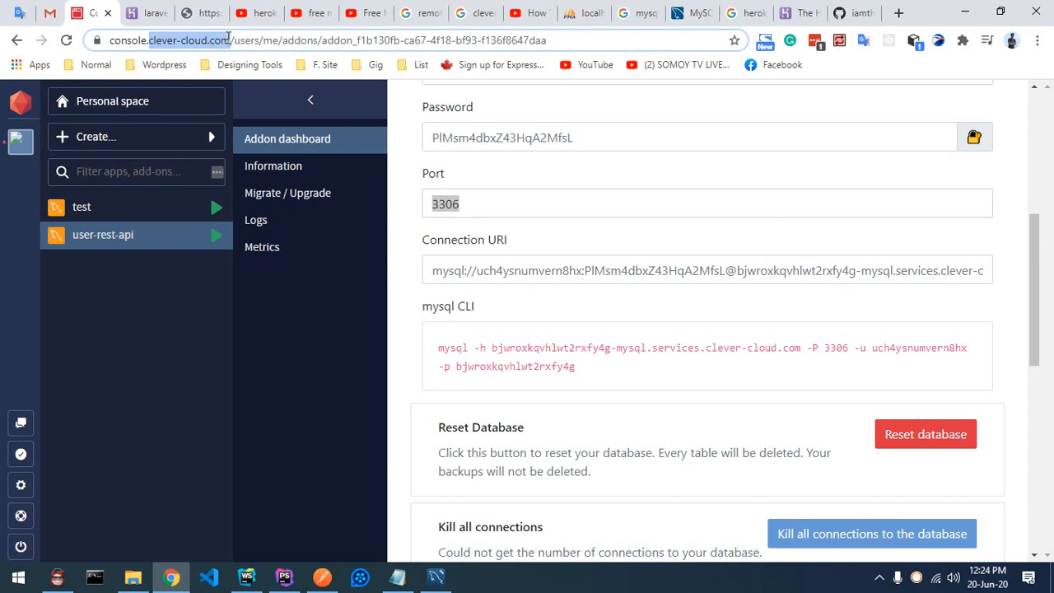
pyautogui.moveTo(228, 38); pyautogui.dragTo(223, 41)
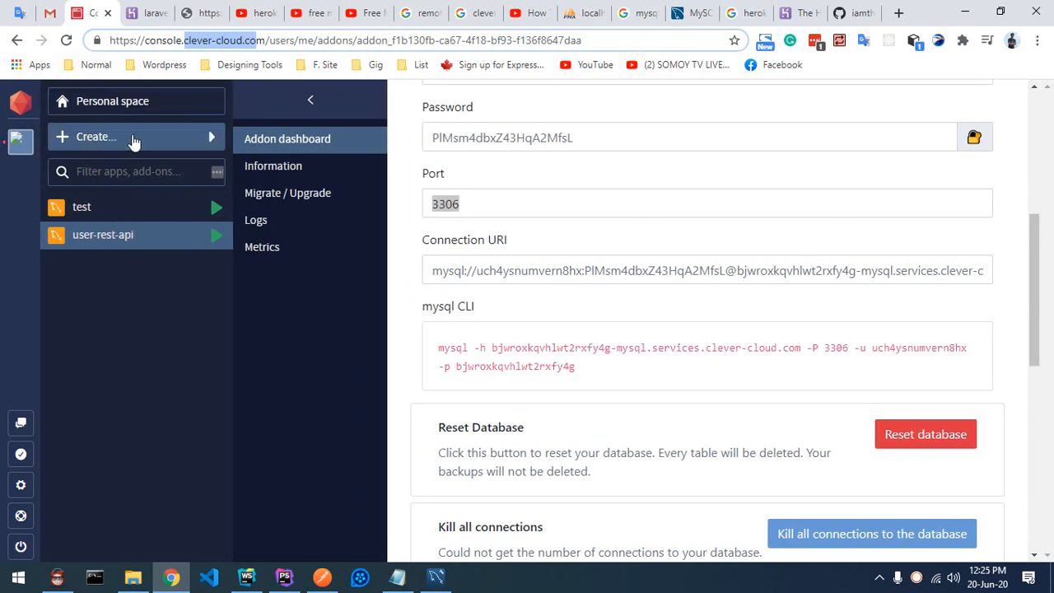
pyautogui.click(134, 138)
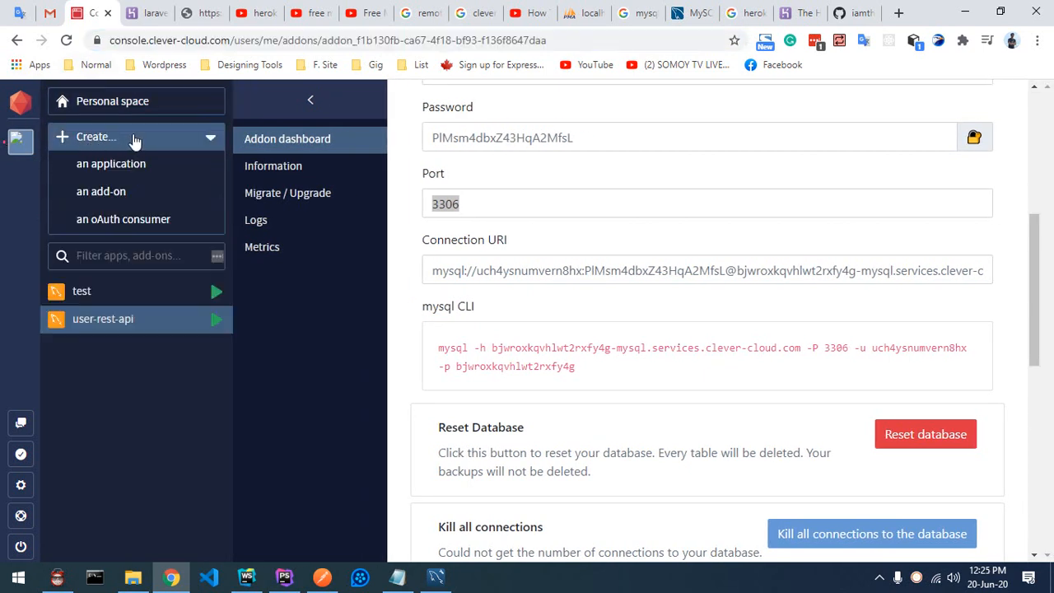
# Step: Choose MySQL as the new add-on provider and select the free DEV plan (10 MB limit)
pyautogui.click(102, 192)
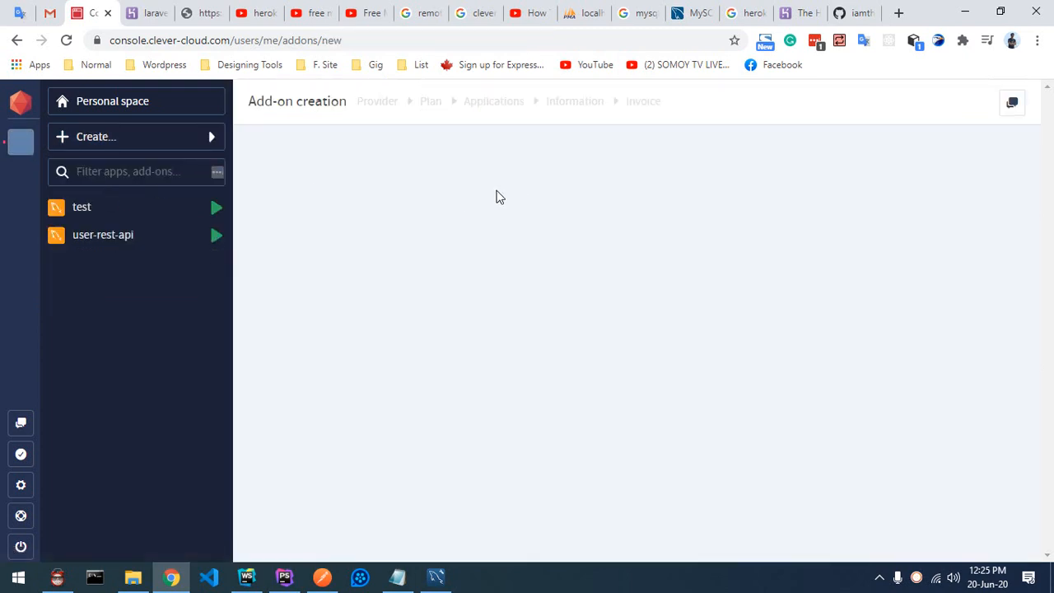
pyautogui.scroll(-1, 820, 281)
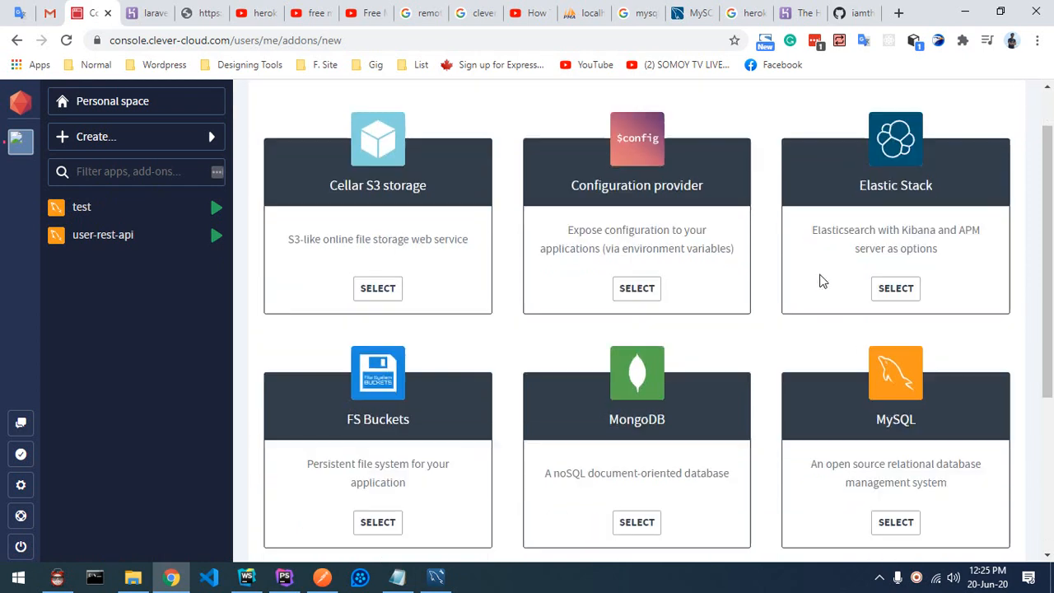
pyautogui.scroll(-1, 821, 281)
pyautogui.moveTo(875, 326); pyautogui.dragTo(924, 333)
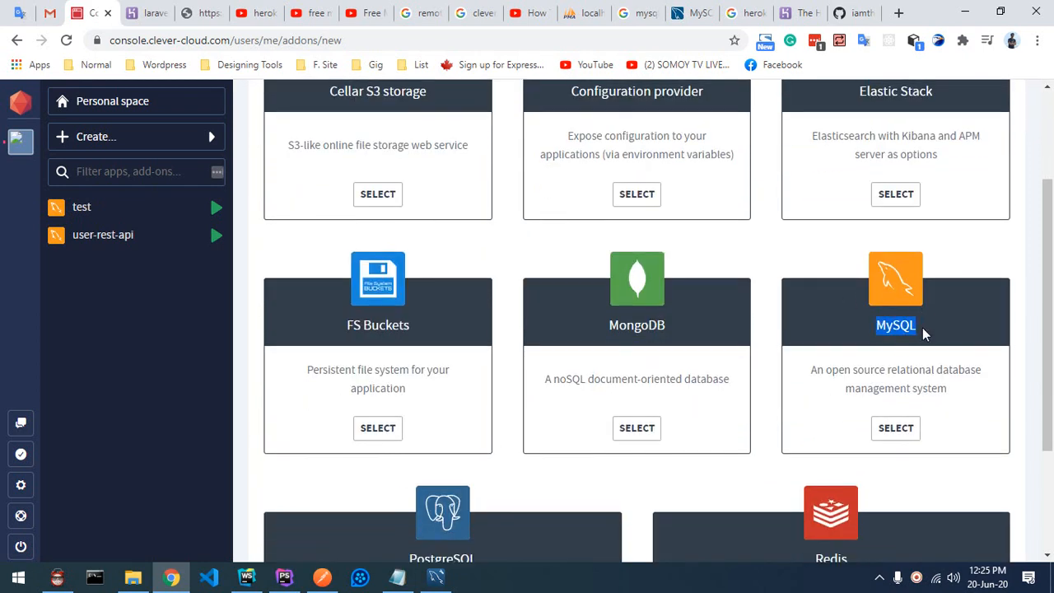
pyautogui.click(898, 430)
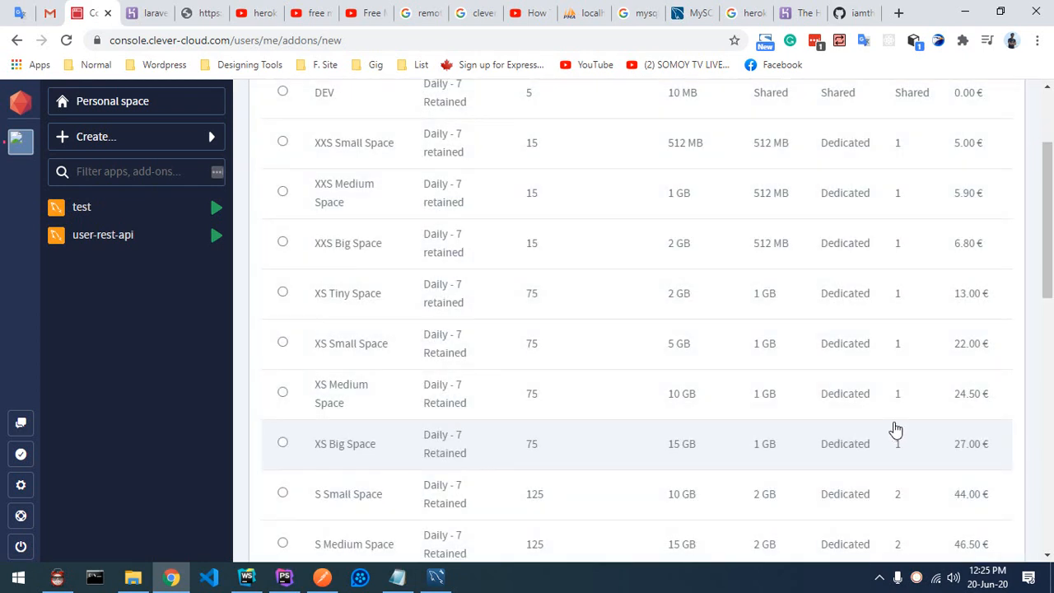
pyautogui.scroll(2, 478, 305)
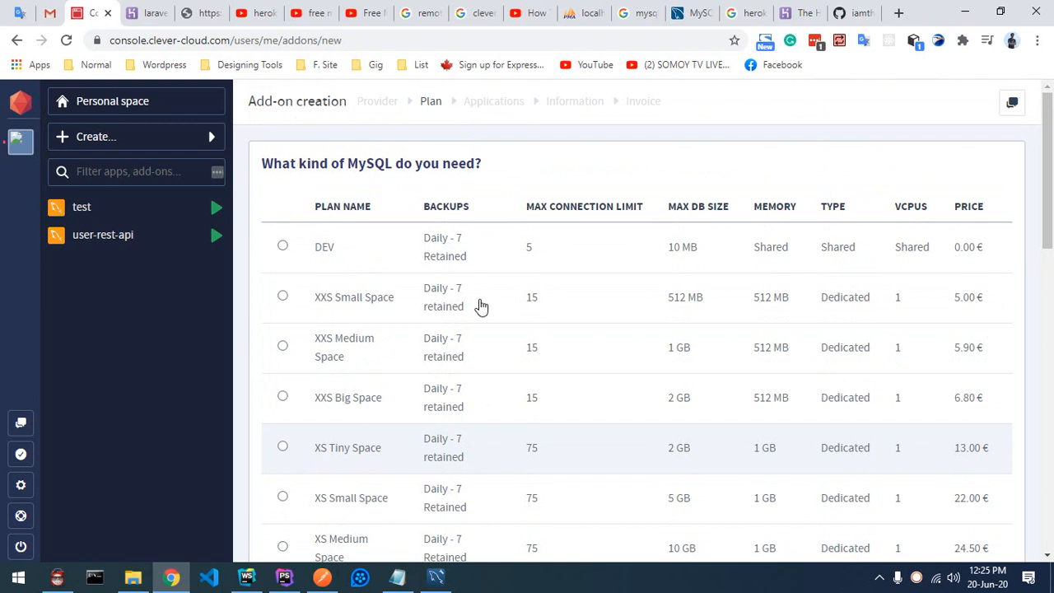
pyautogui.click(284, 248)
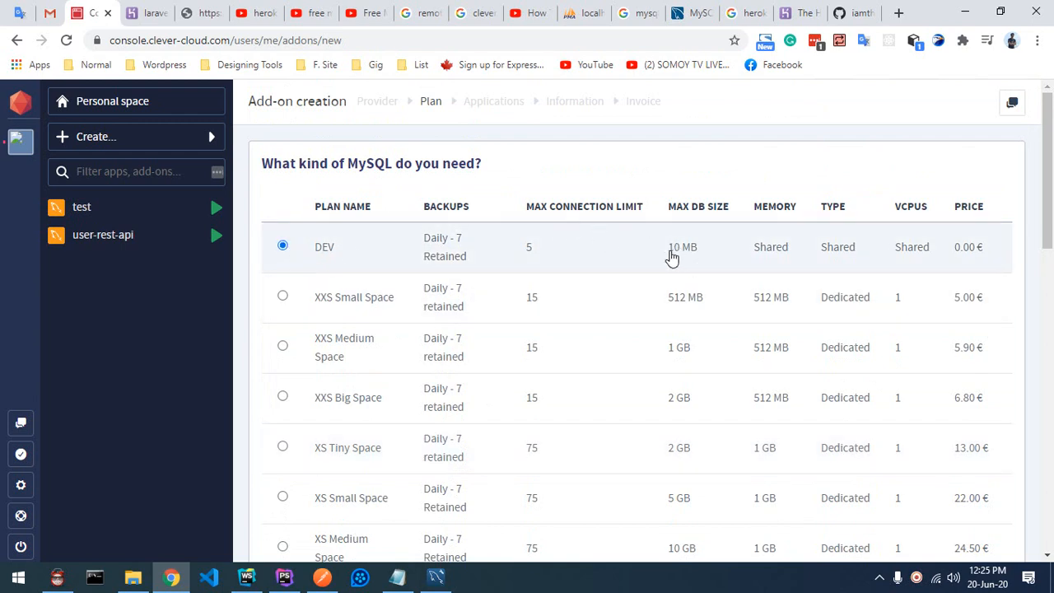
pyautogui.moveTo(668, 252); pyautogui.dragTo(701, 256)
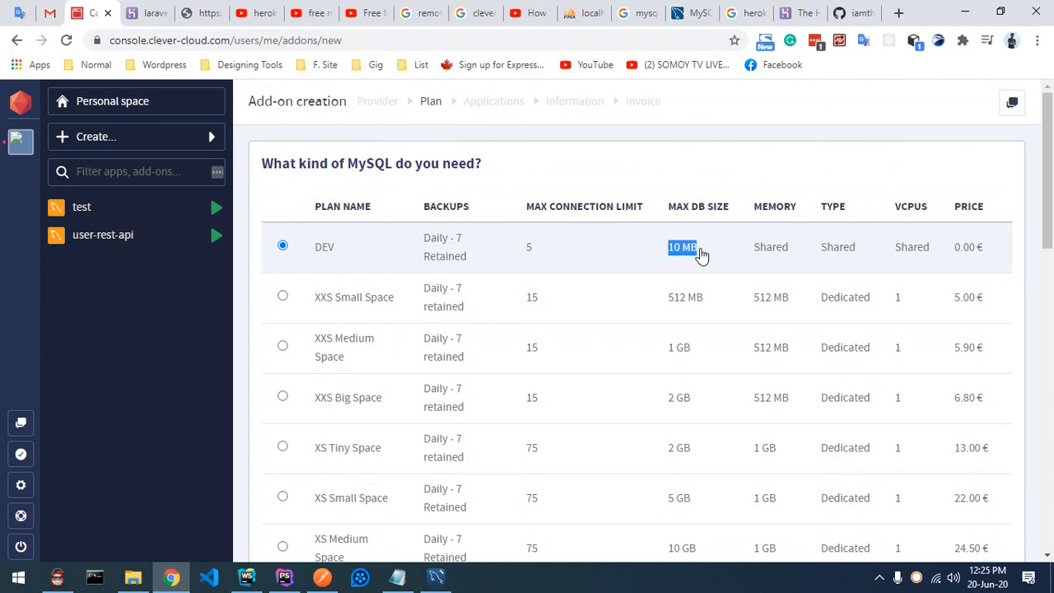
pyautogui.scroll(-5, 989, 259)
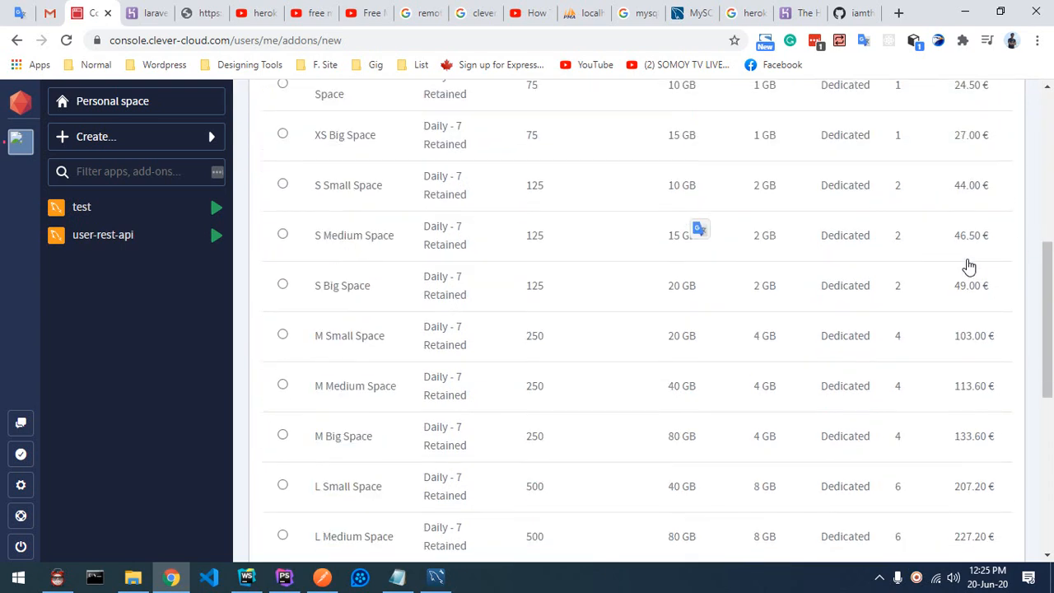
pyautogui.scroll(-5, 969, 266)
pyautogui.click(991, 521)
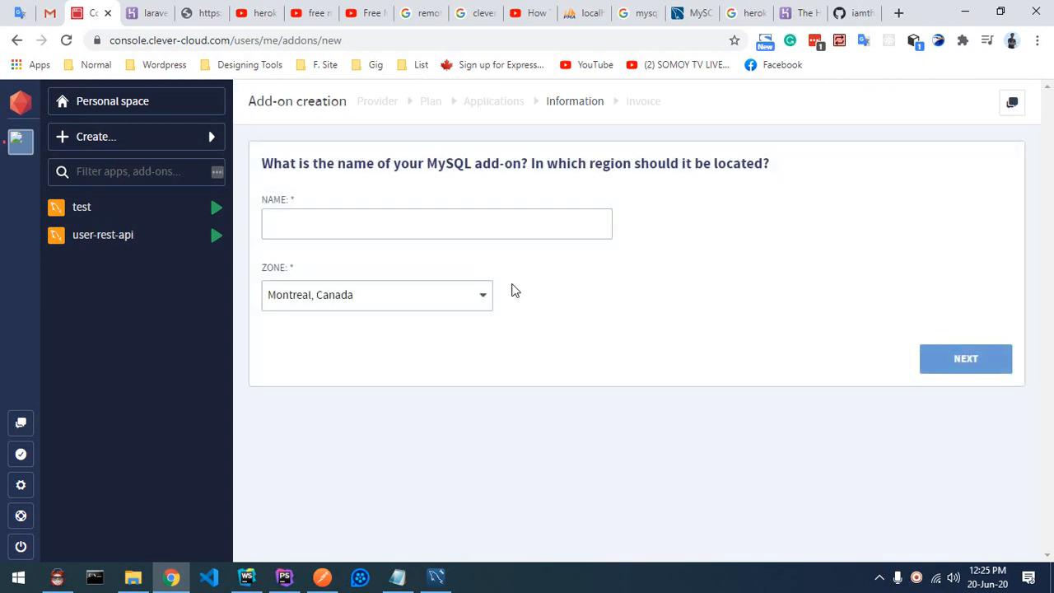
# Step: Name the MySQL add-on 'test-2', set its zone to Paris, France, and create it
pyautogui.click(312, 217)
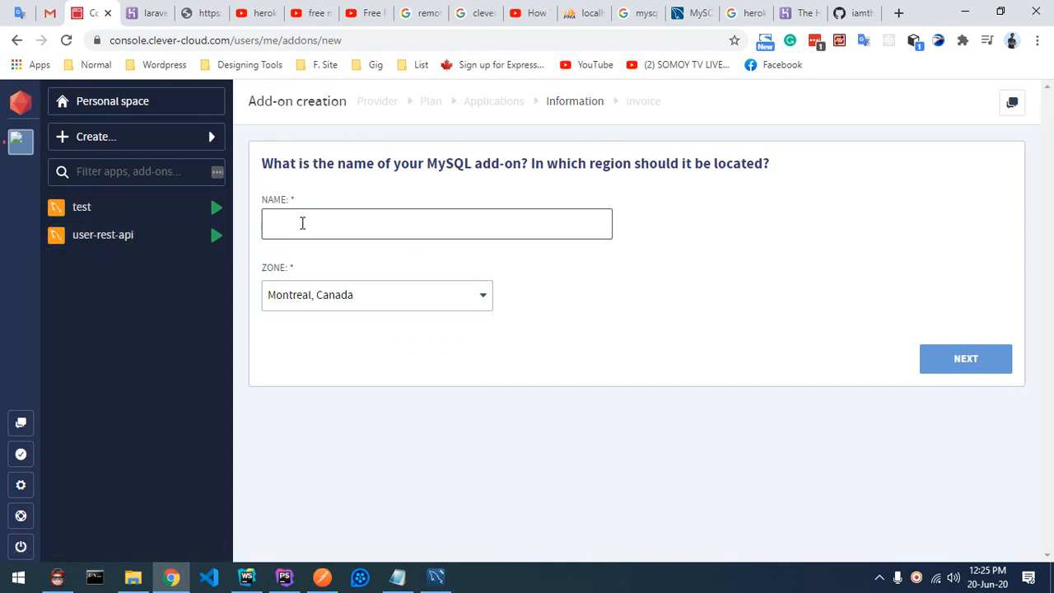
pyautogui.write('test2')
pyautogui.press('Left')
pyautogui.write('-')
pyautogui.click(388, 297)
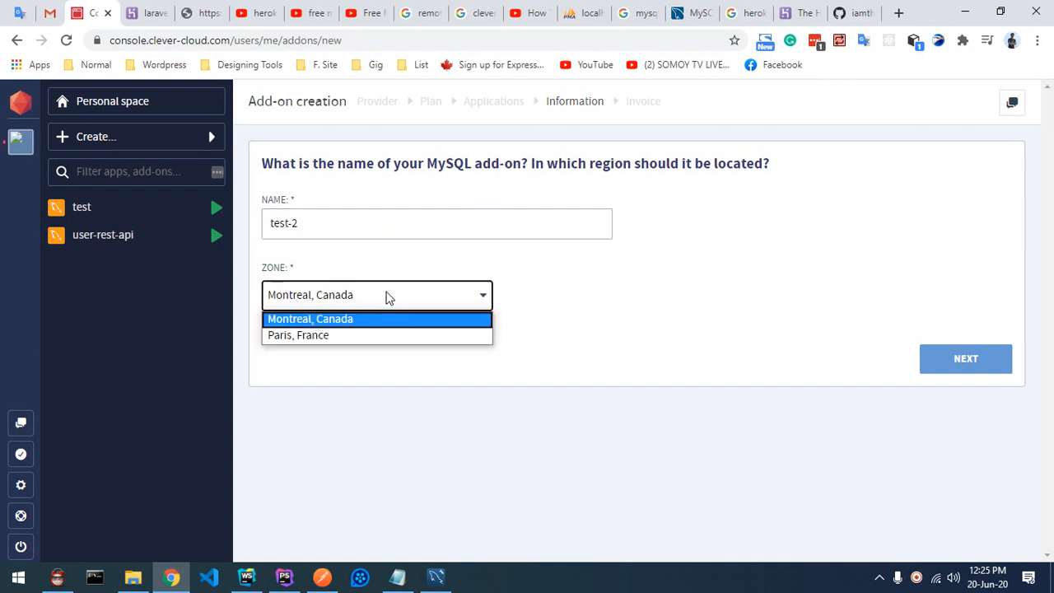
pyautogui.click(309, 338)
pyautogui.click(948, 366)
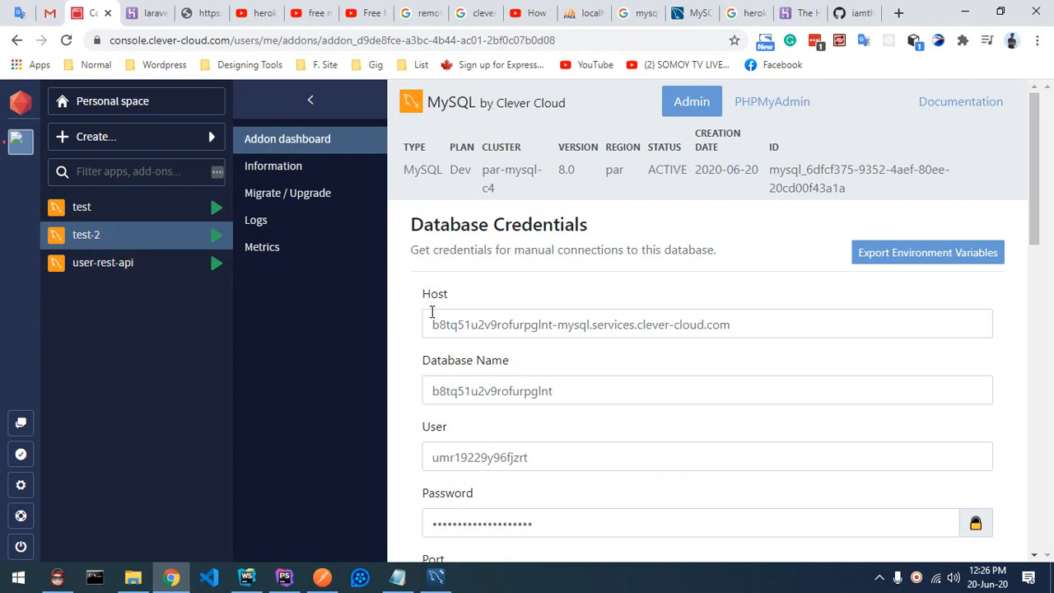
# Step: Inspect the MySQL host, database name, user, password and port 3306, then return to Heroku
pyautogui.moveTo(426, 299); pyautogui.dragTo(462, 299)
pyautogui.moveTo(791, 336); pyautogui.dragTo(458, 371)
pyautogui.doubleClick(455, 390)
pyautogui.scroll(-1, 482, 381)
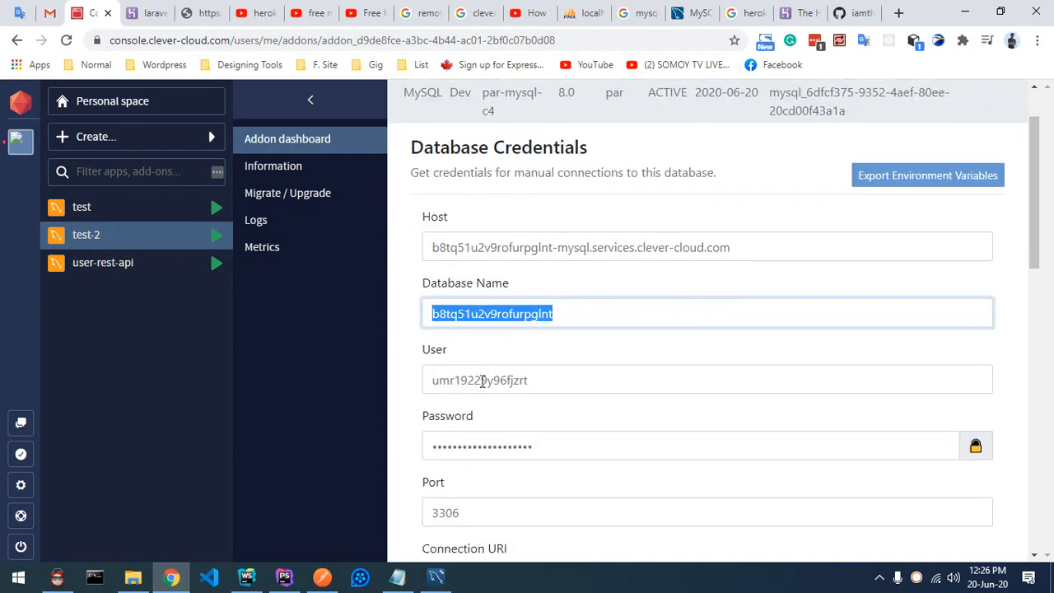
pyautogui.doubleClick(482, 378)
pyautogui.scroll(-2, 503, 296)
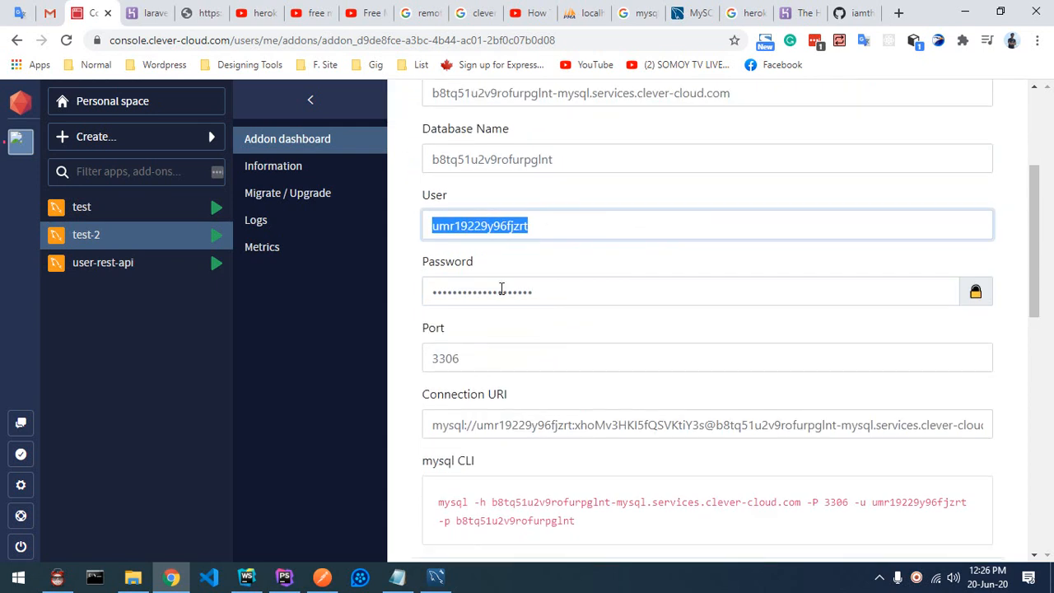
pyautogui.doubleClick(501, 291)
pyautogui.doubleClick(477, 360)
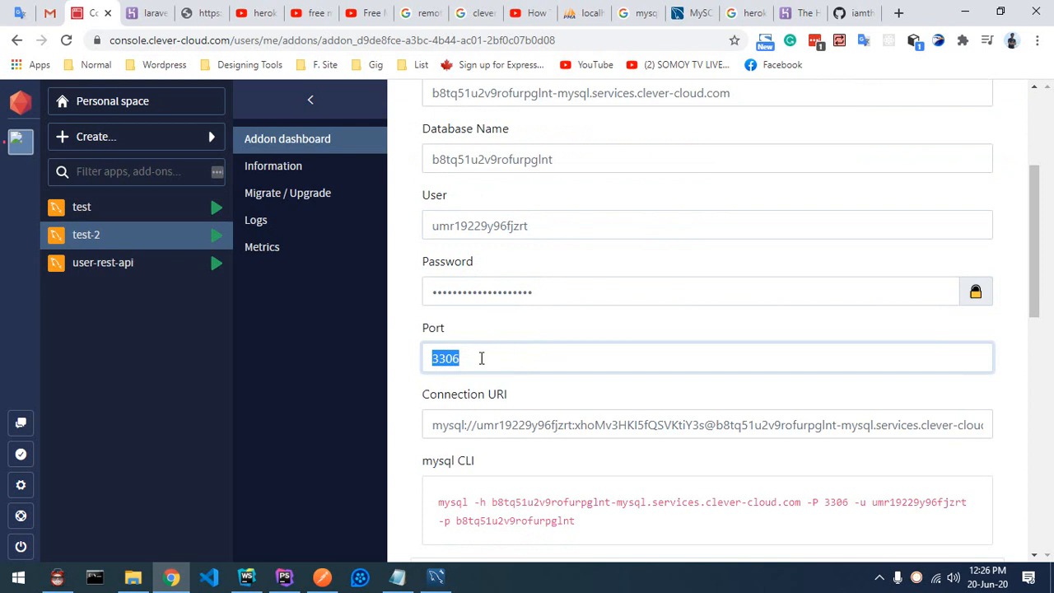
pyautogui.click(482, 356)
pyautogui.scroll(1, 581, 254)
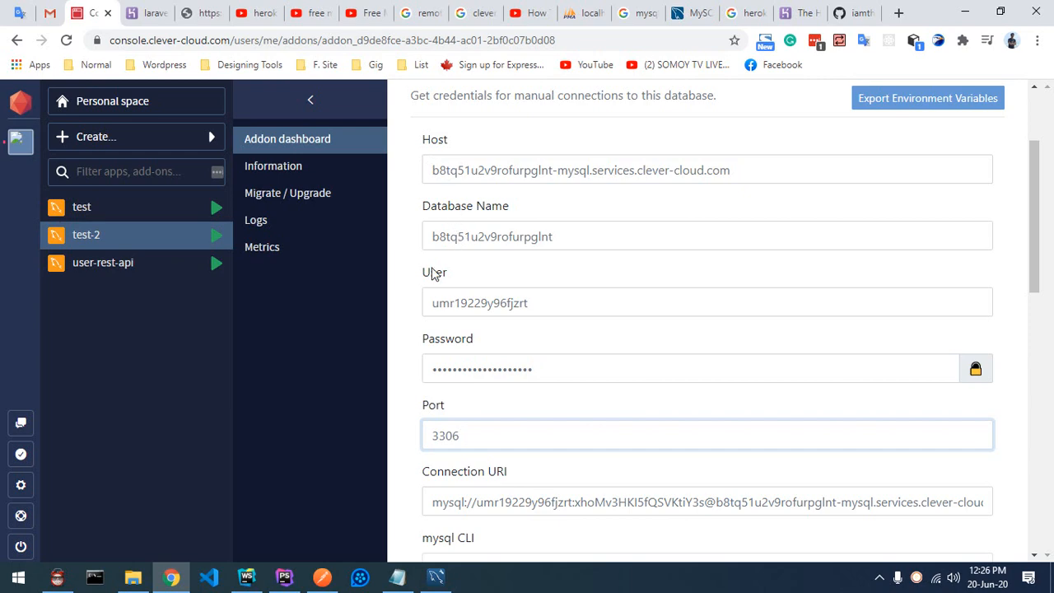
pyautogui.click(150, 17)
# Step: Open laravel-test-api's Settings and reveal its empty Config Vars
pyautogui.scroll(4, 521, 191)
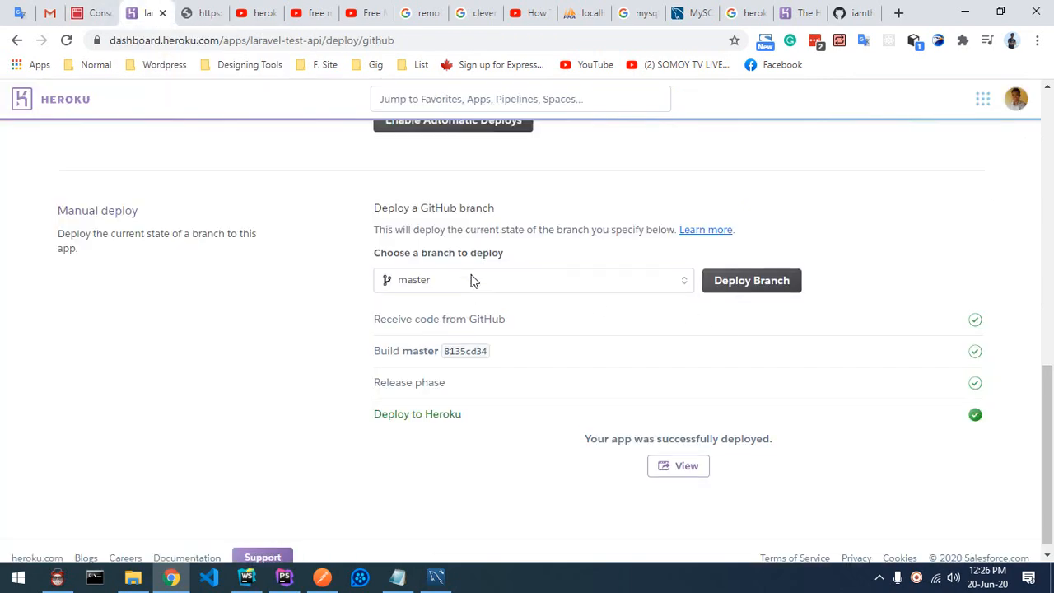
pyautogui.scroll(-4, 631, 321)
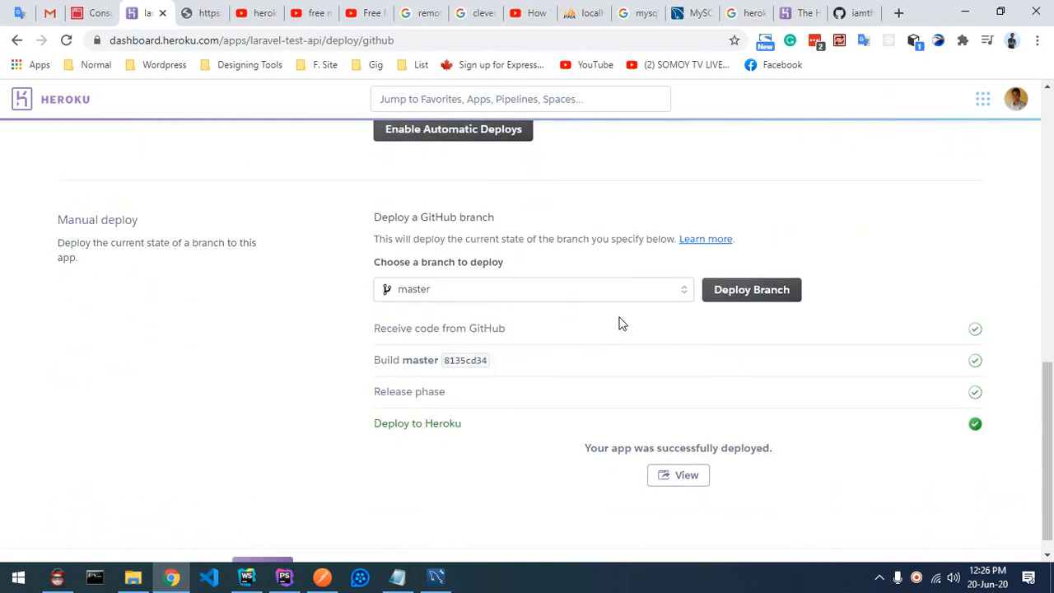
pyautogui.scroll(12, 621, 323)
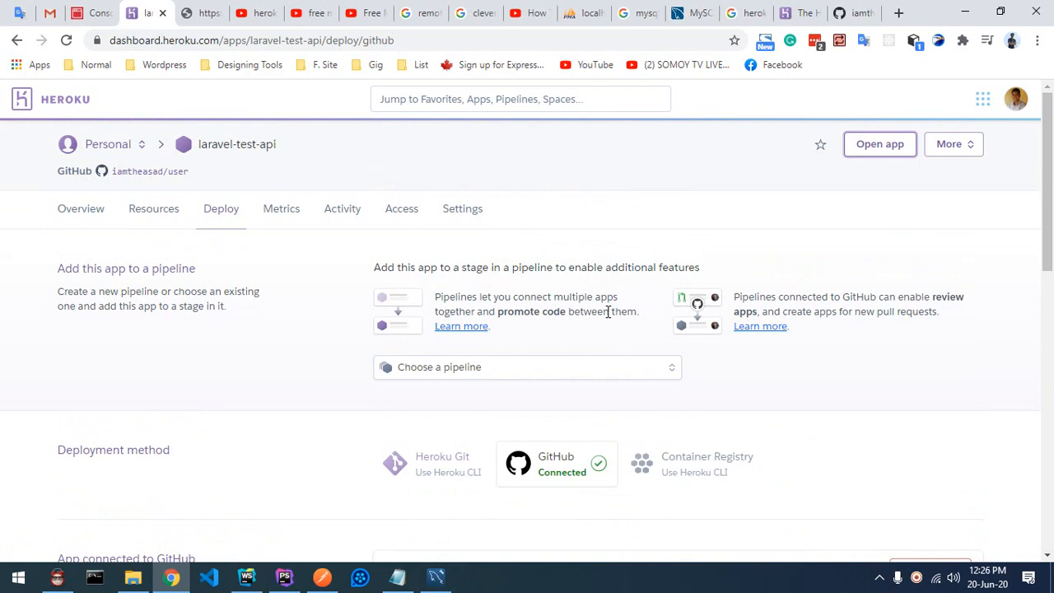
pyautogui.scroll(-12, 609, 312)
pyautogui.scroll(12, 591, 326)
pyautogui.click(468, 212)
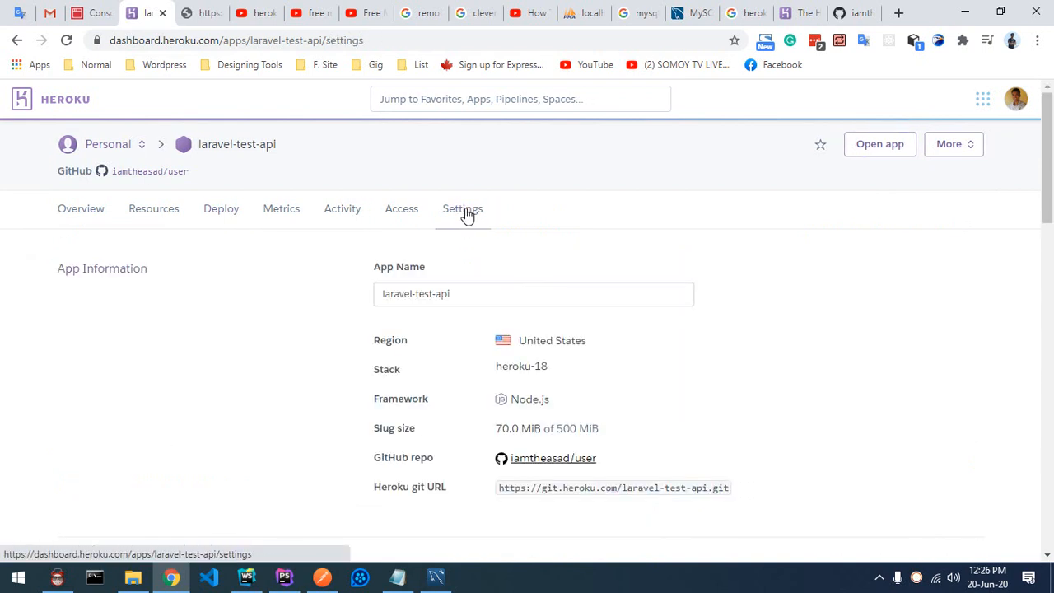
pyautogui.scroll(-3, 495, 224)
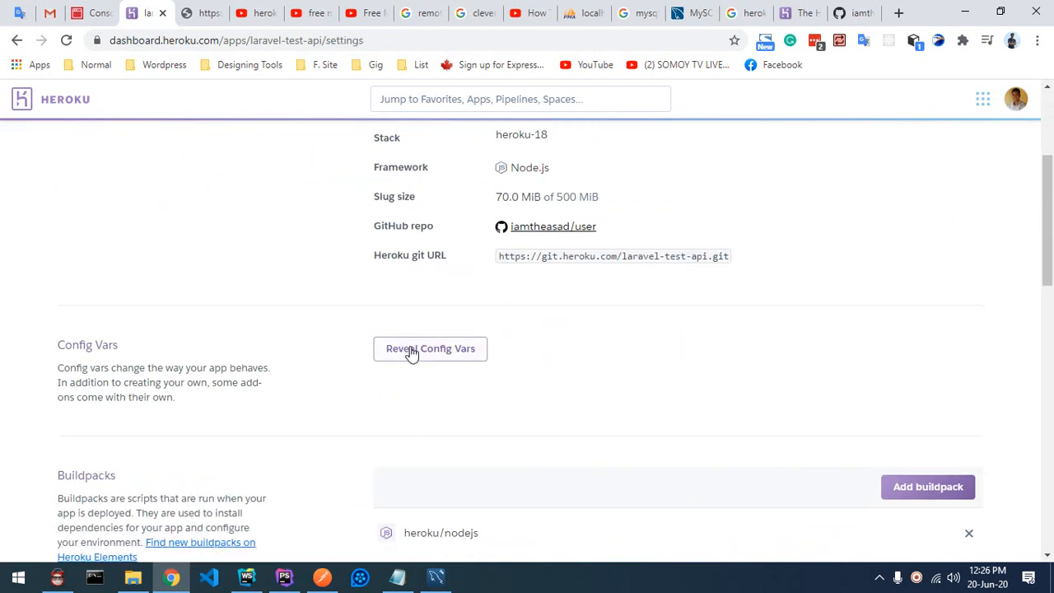
pyautogui.click(413, 355)
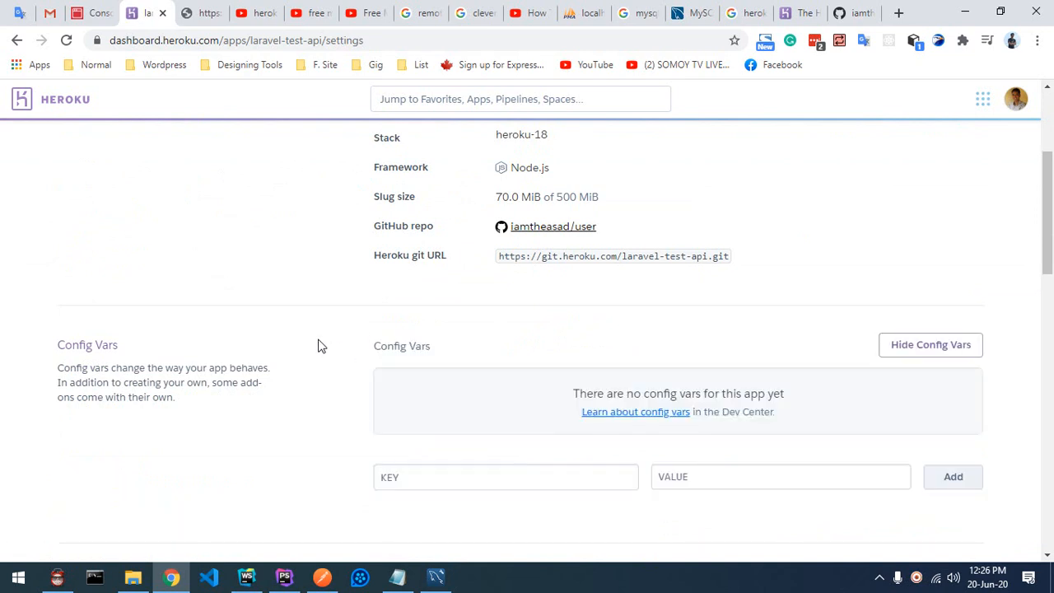
pyautogui.scroll(-1, 494, 367)
pyautogui.click(450, 396)
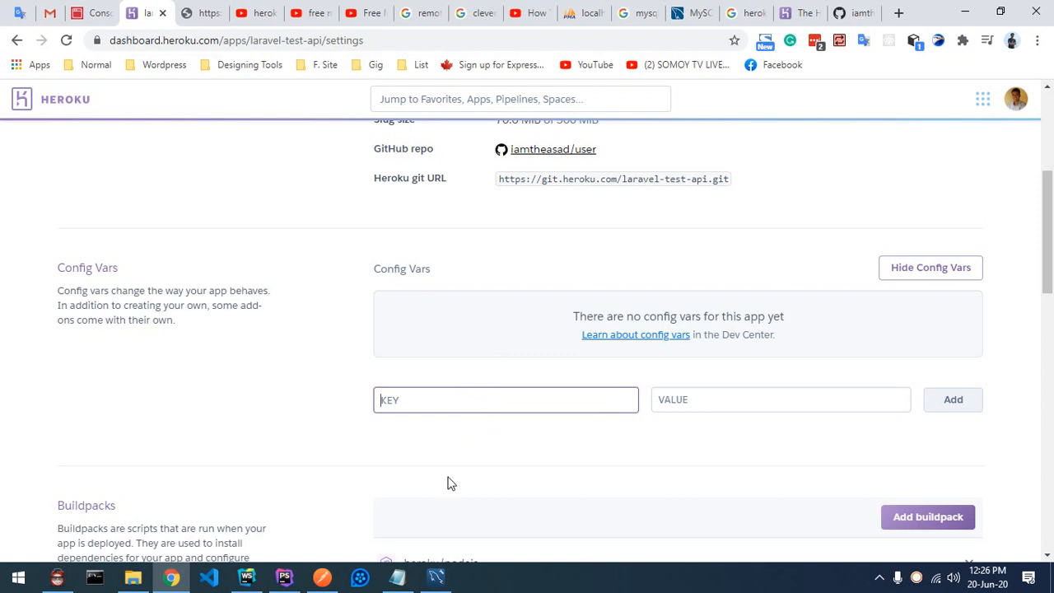
# Step: Open the project's .env file in PhpStorm and select the APP_DEBUG name
pyautogui.click(284, 576)
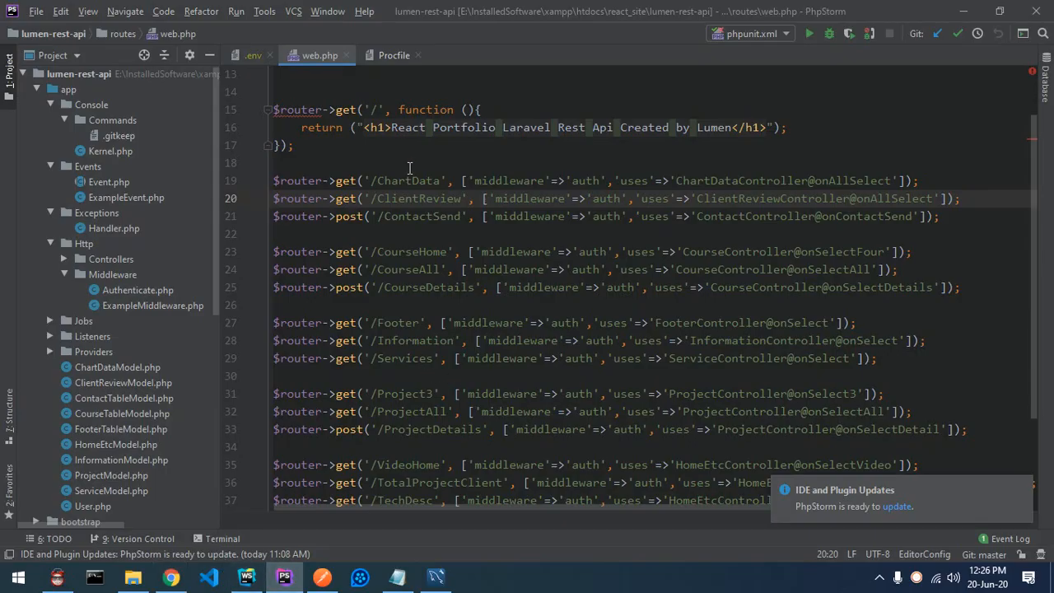
pyautogui.click(253, 54)
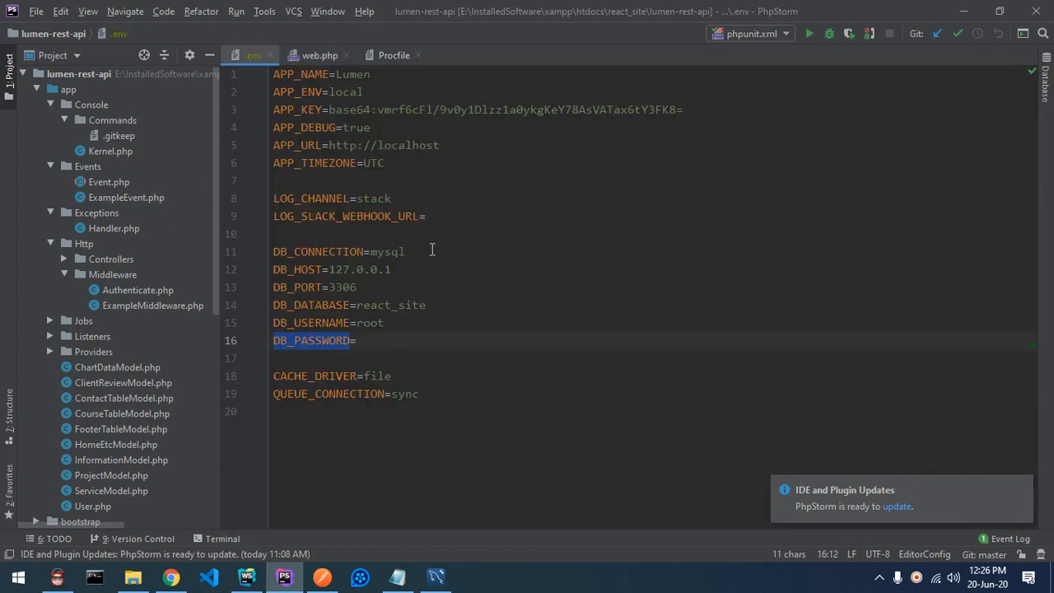
pyautogui.doubleClick(290, 127)
pyautogui.hotkey('ctrl', 'c')
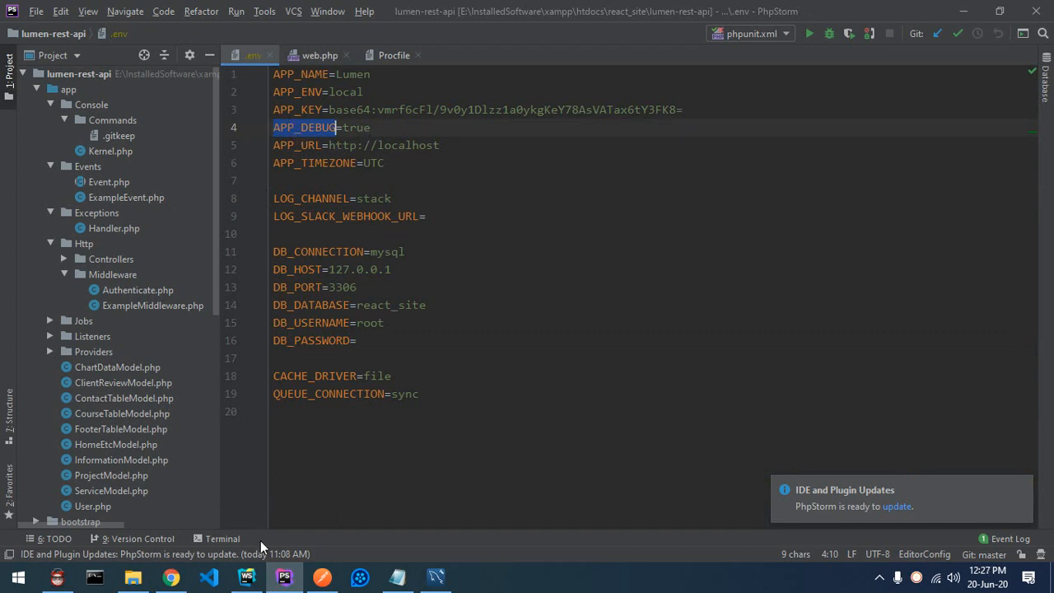
pyautogui.click(246, 577)
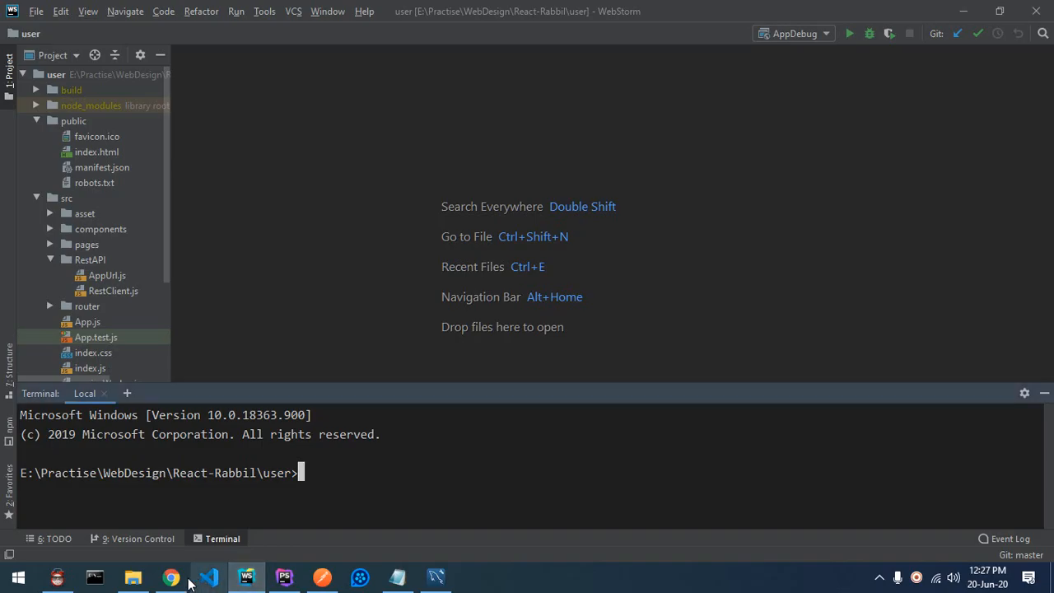
# Step: Add the config var APP_DEBUG with value true
pyautogui.click(174, 578)
pyautogui.hotkey('ctrl', 'v')
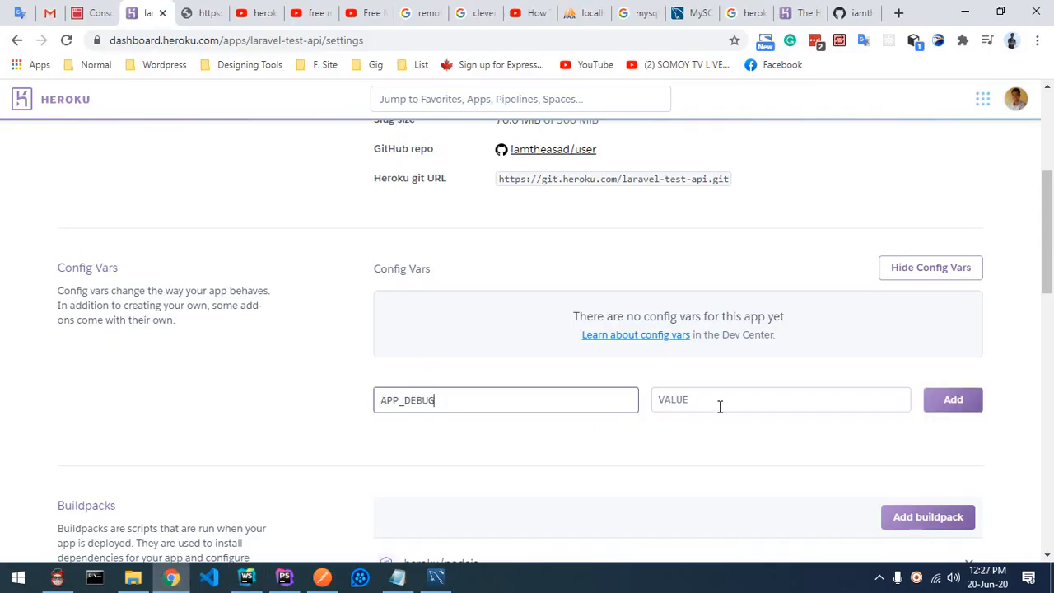
pyautogui.click(713, 392)
pyautogui.write('true')
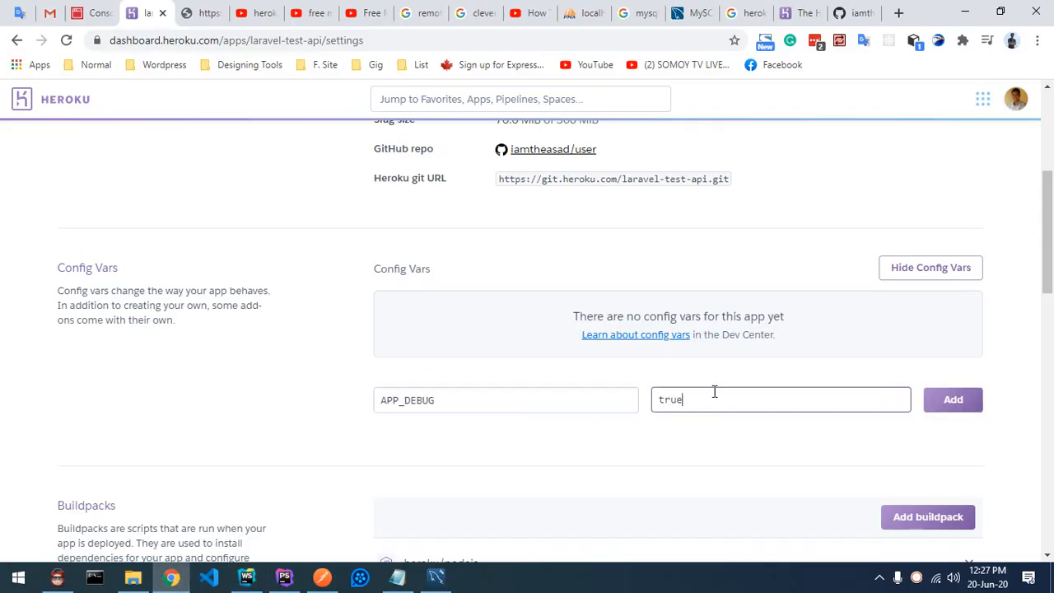
pyautogui.click(952, 402)
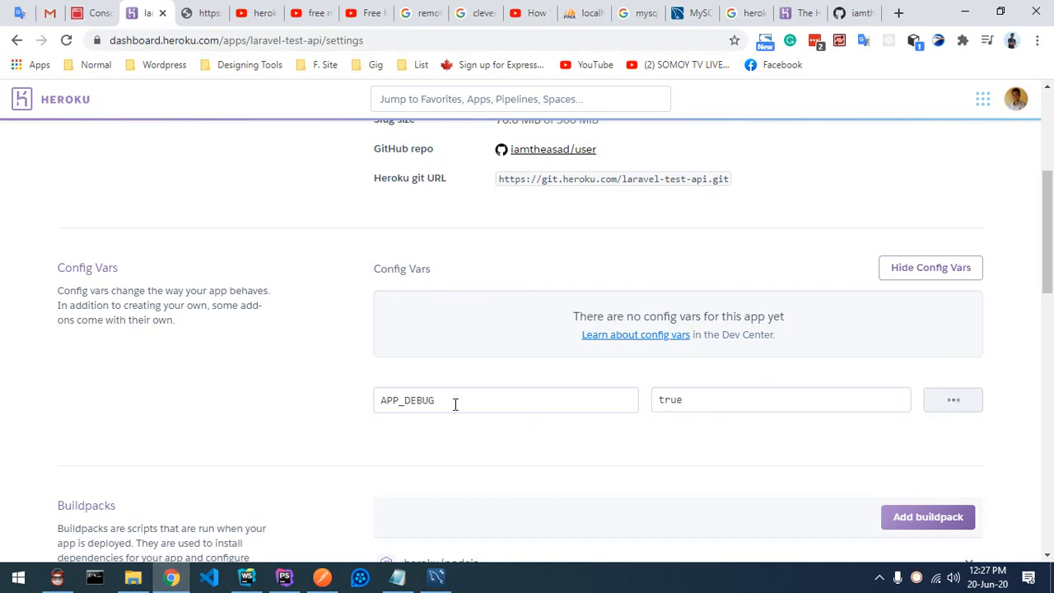
# Step: Add APP_KEY with the application key value copied from .env
pyautogui.click(285, 575)
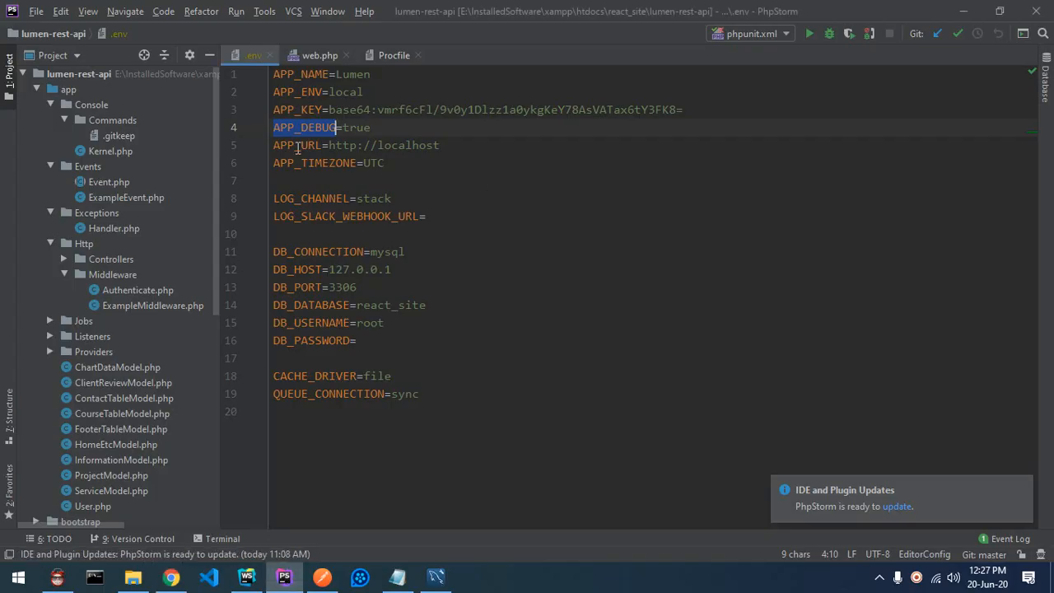
pyautogui.doubleClick(303, 108)
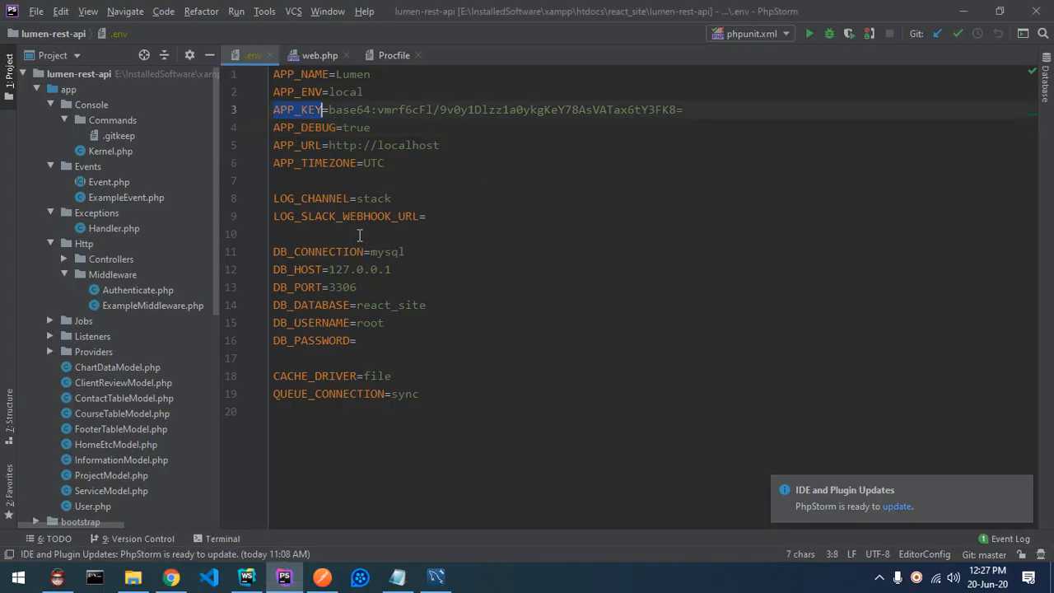
pyautogui.hotkey('ctrl', 'c')
pyautogui.hotkey('alt', 'Tab')
pyautogui.click(423, 353)
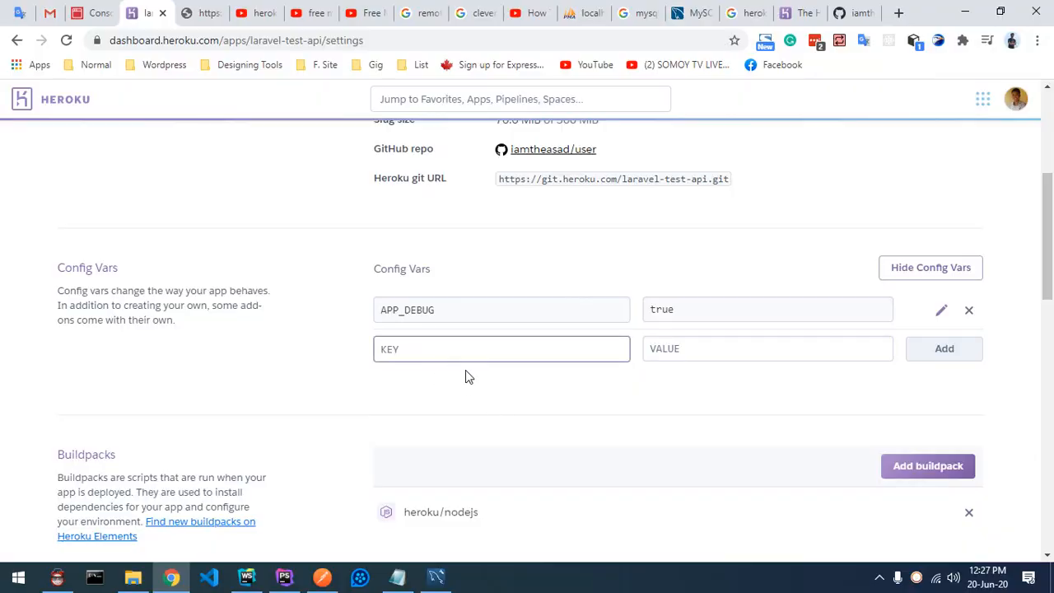
pyautogui.hotkey('ctrl', 'v')
pyautogui.click(285, 575)
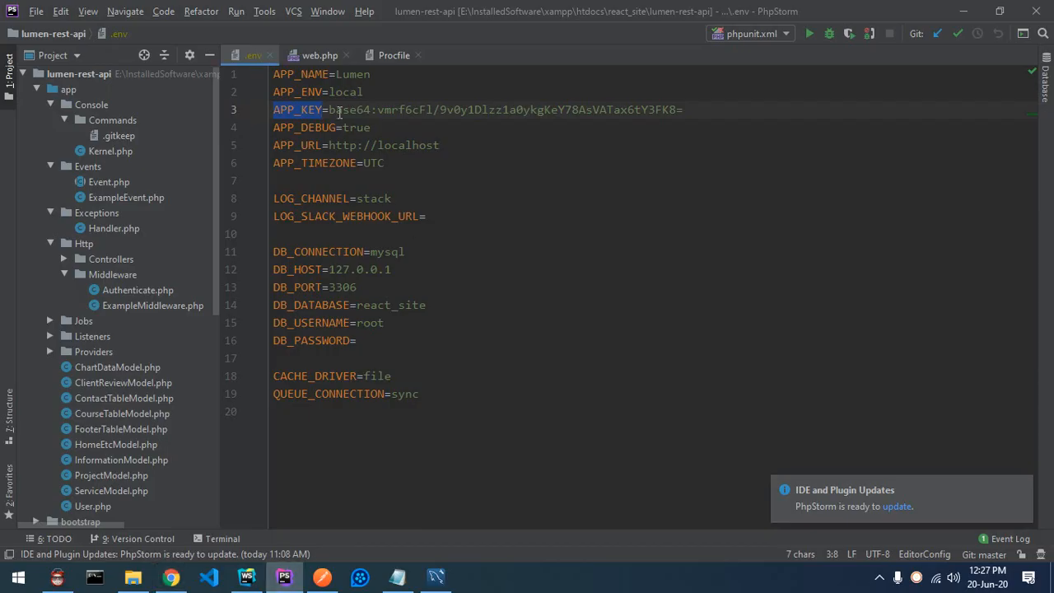
pyautogui.moveTo(329, 110); pyautogui.dragTo(717, 108)
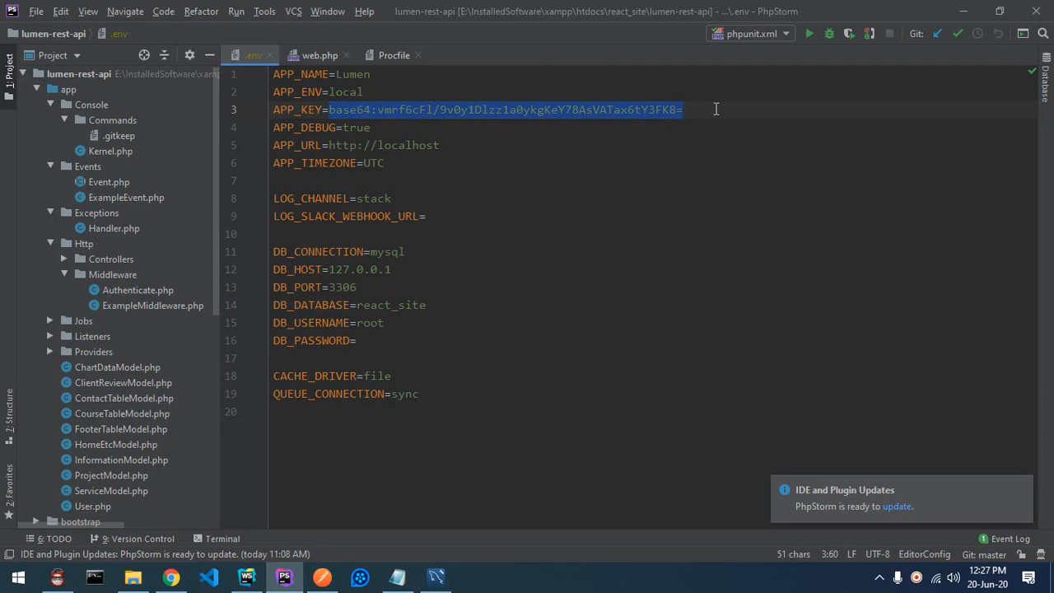
pyautogui.hotkey('ctrl', 'c')
pyautogui.hotkey('alt', 'Tab')
pyautogui.click(687, 350)
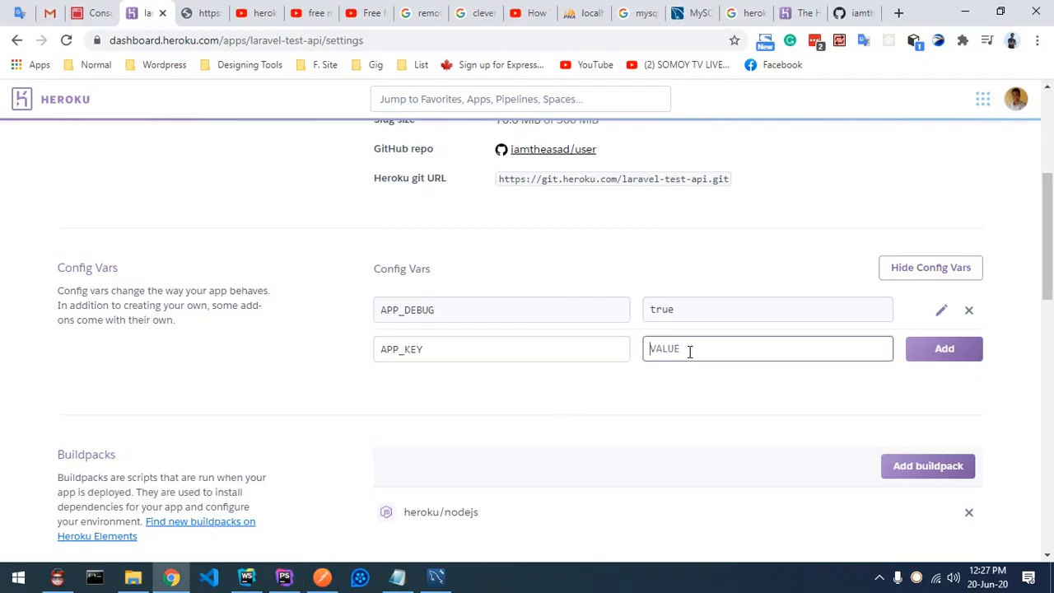
pyautogui.hotkey('ctrl', 'v')
pyautogui.click(947, 350)
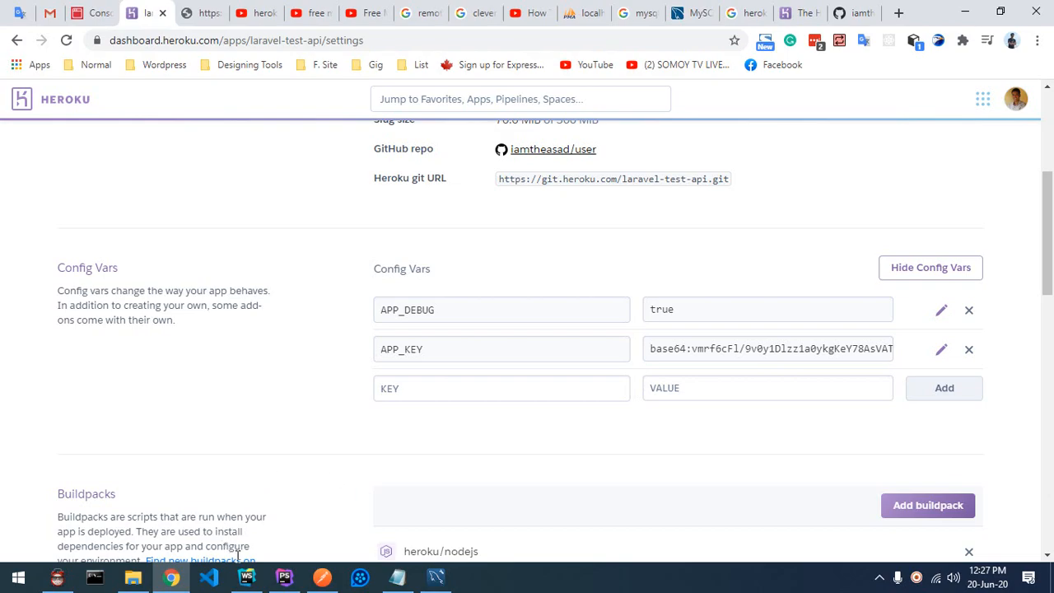
pyautogui.click(285, 579)
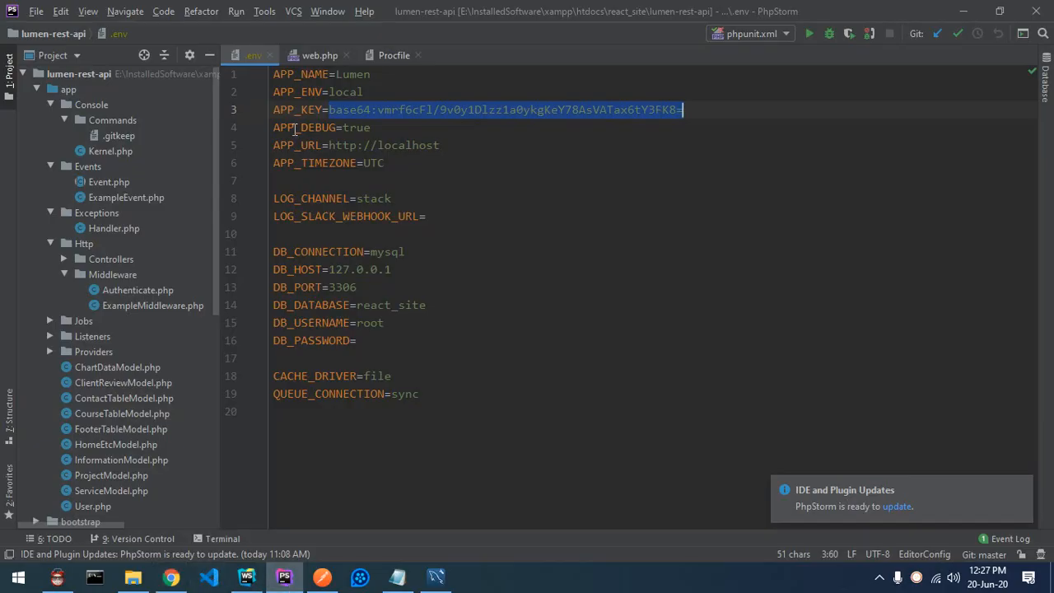
# Step: Add the config var APP_NAME with value user
pyautogui.doubleClick(295, 74)
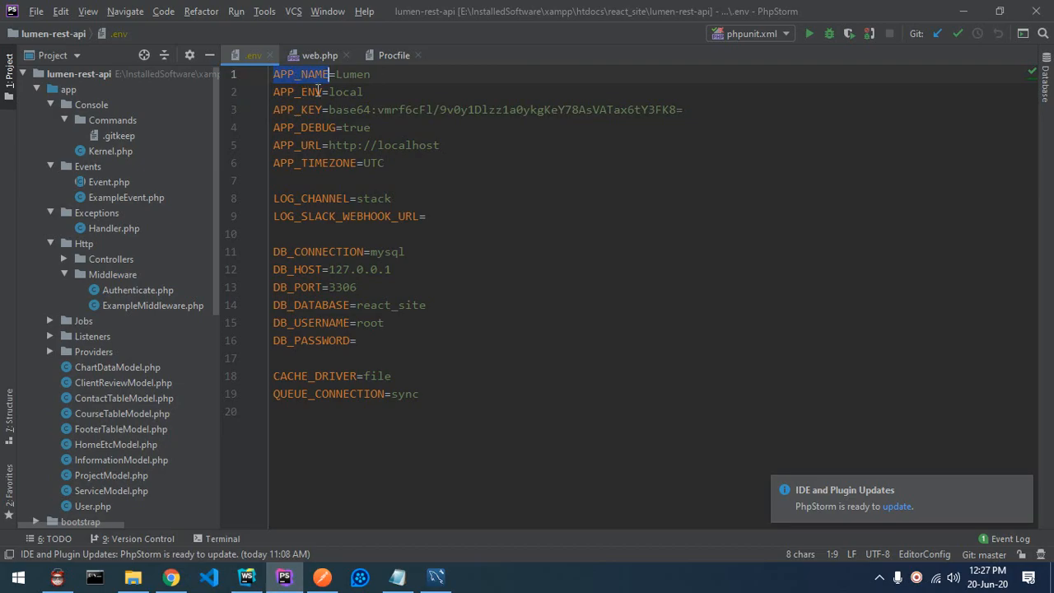
pyautogui.hotkey('alt', 'Tab')
pyautogui.click(494, 387)
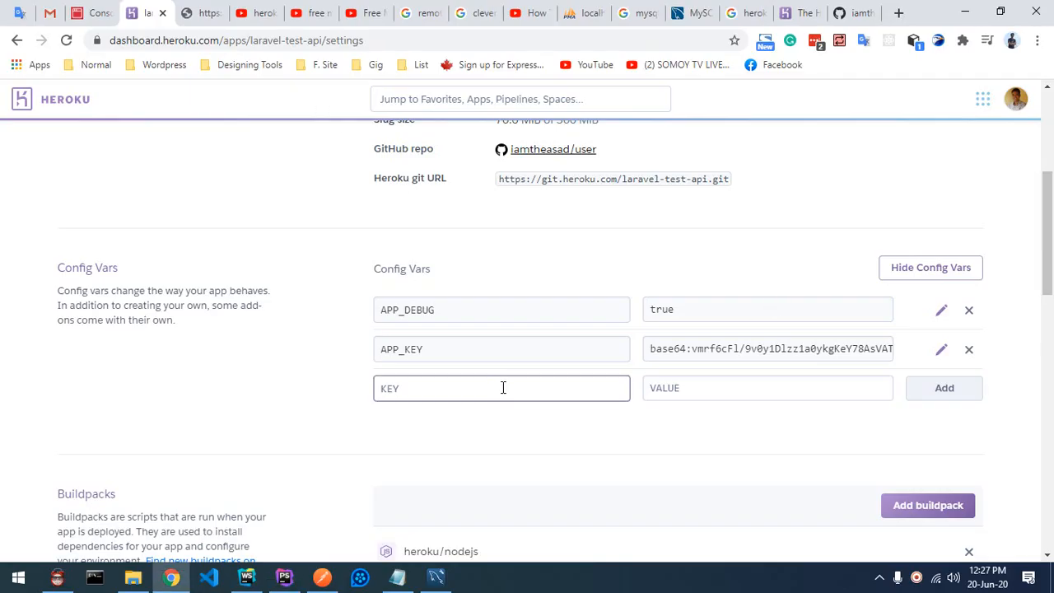
pyautogui.hotkey('ctrl', 'v')
pyautogui.click(730, 388)
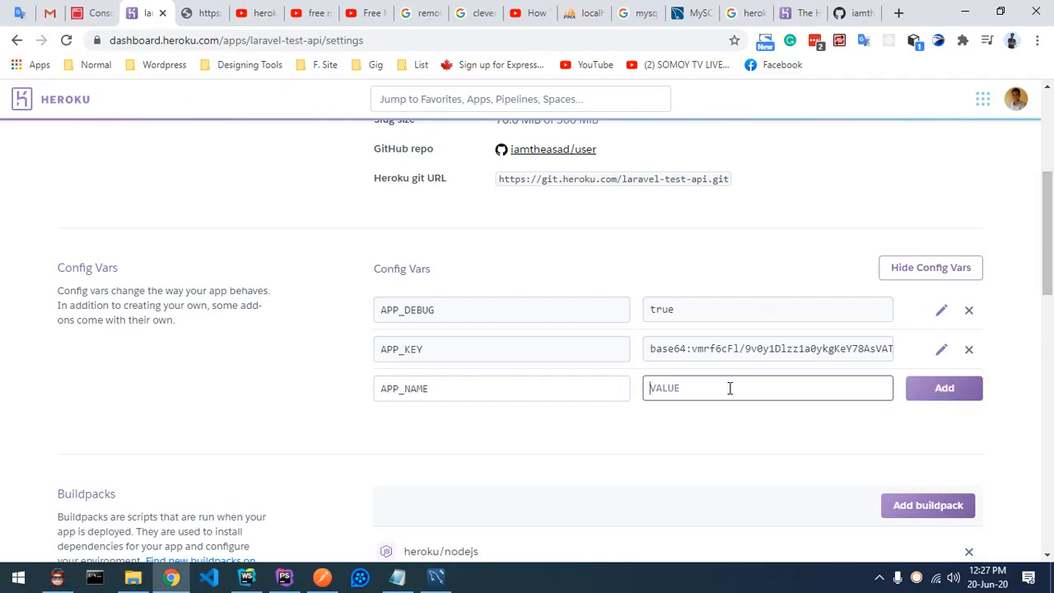
pyautogui.write('user')
pyautogui.click(956, 394)
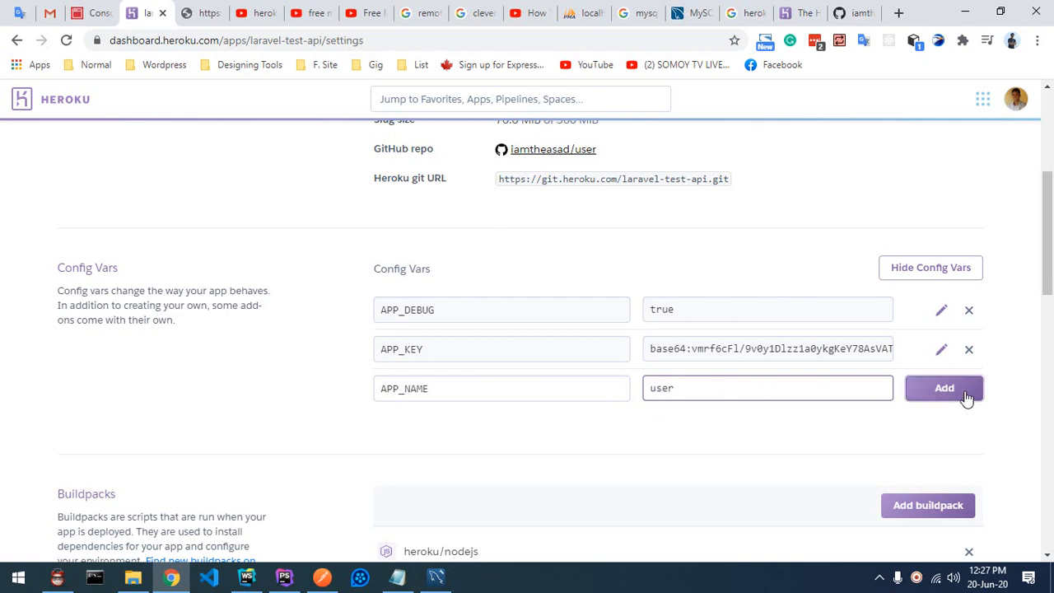
# Step: Add the config var APP_ENV with value 'Production'
pyautogui.click(284, 578)
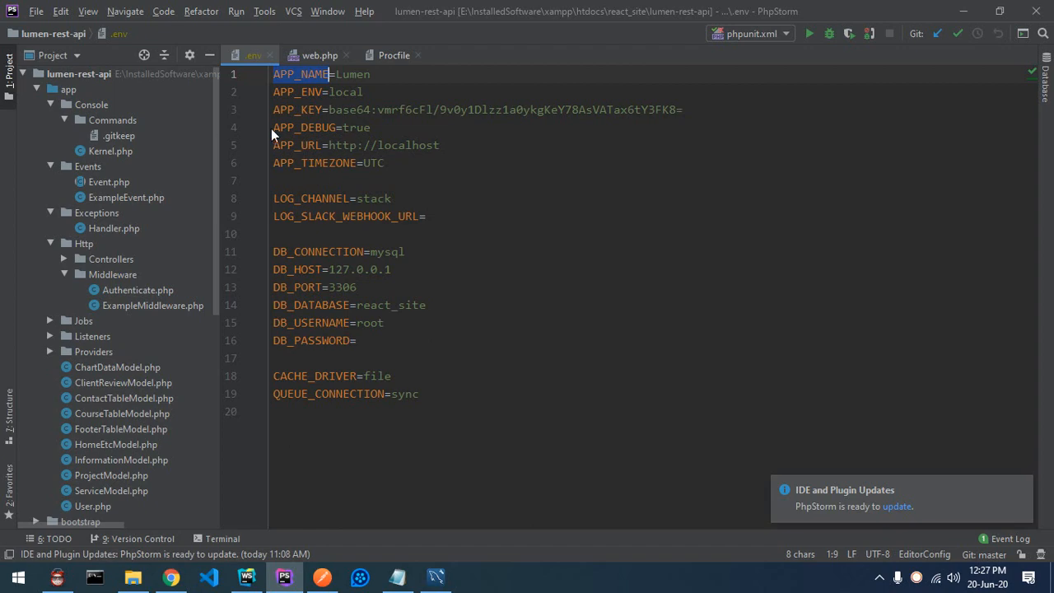
pyautogui.doubleClick(299, 109)
pyautogui.doubleClick(299, 91)
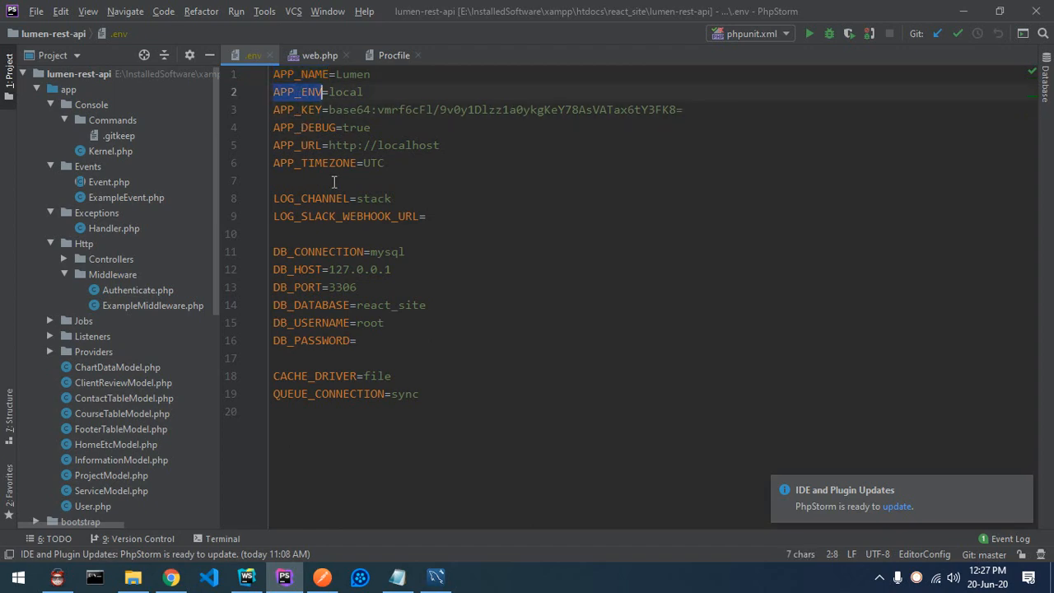
pyautogui.hotkey('ctrl', 'c')
pyautogui.hotkey('alt', 'Tab')
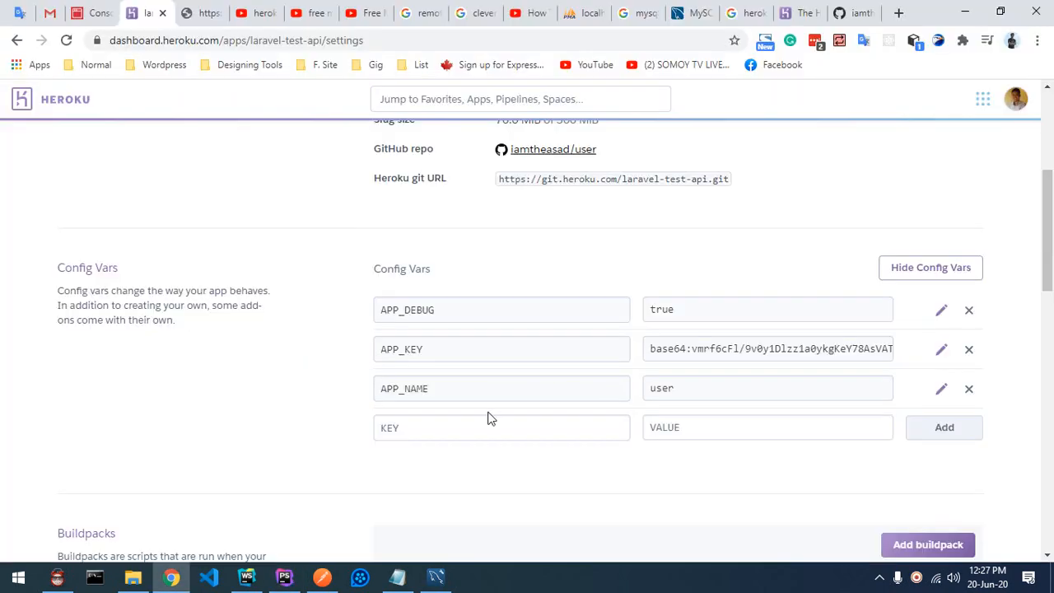
pyautogui.click(422, 425)
pyautogui.hotkey('ctrl', 'v')
pyautogui.click(704, 436)
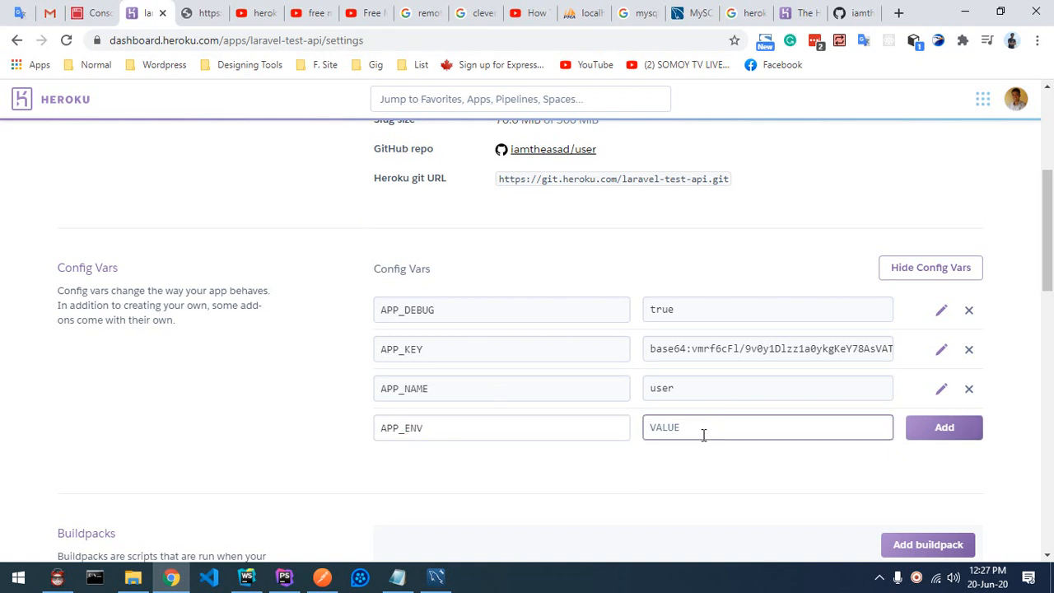
pyautogui.write('Production')
pyautogui.click(932, 440)
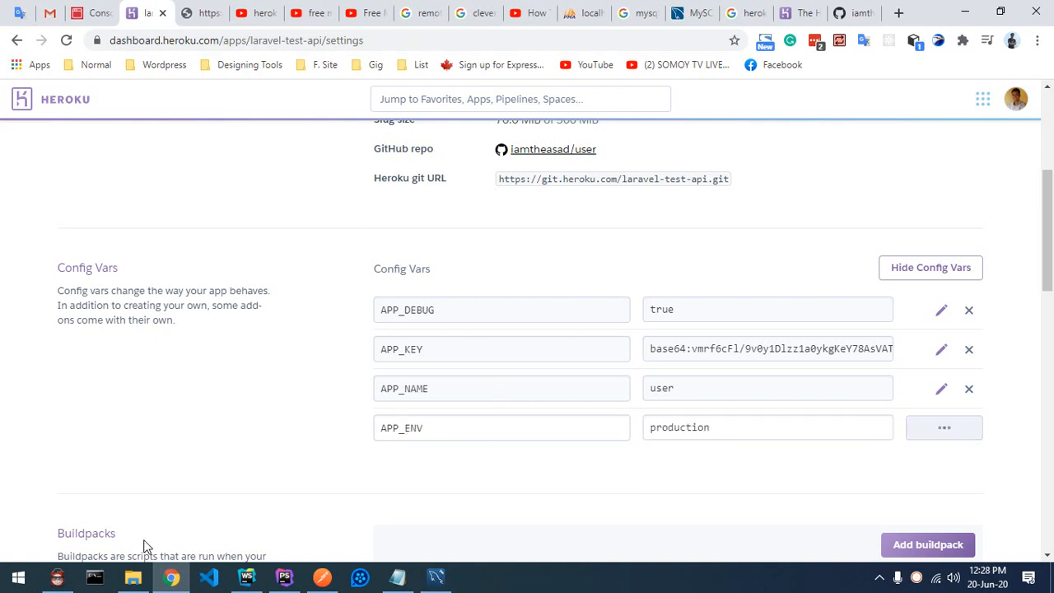
# Step: Enter APP_URL, copied from .env, as the next config var key
pyautogui.click(284, 577)
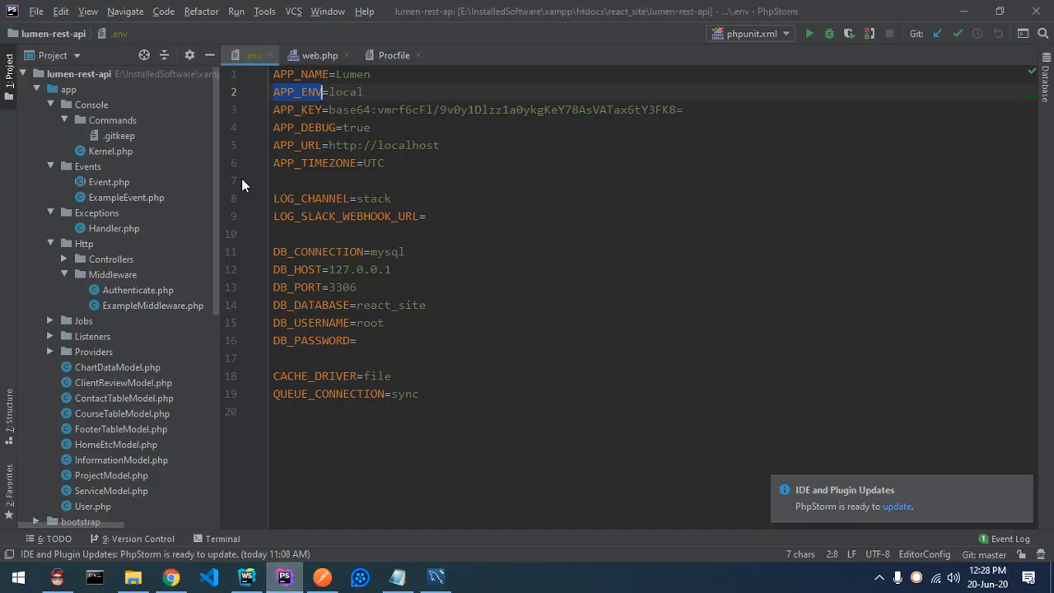
pyautogui.doubleClick(302, 145)
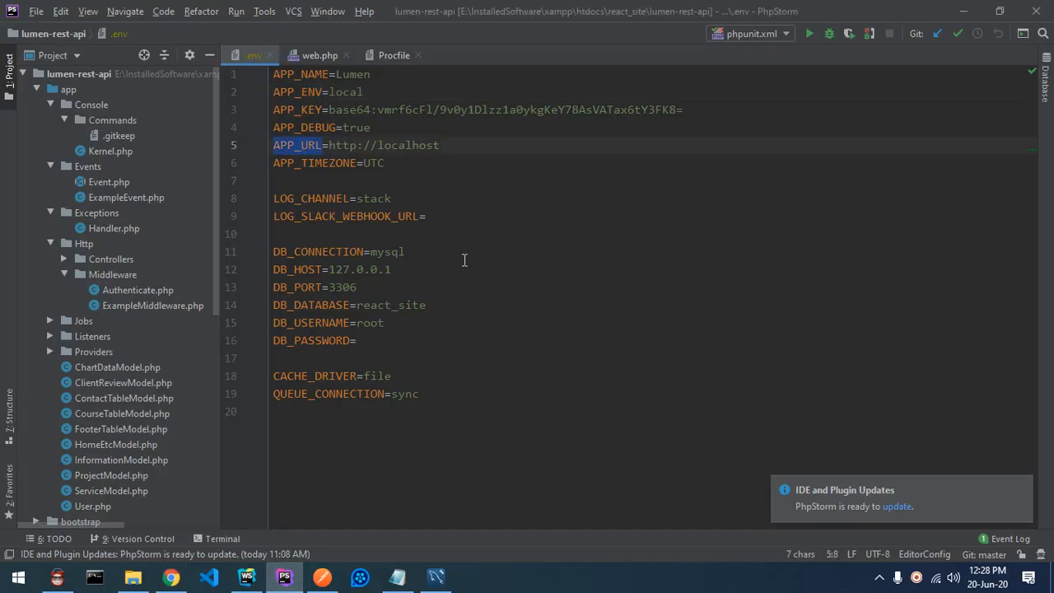
pyautogui.hotkey('alt', 'Tab')
pyautogui.click(409, 470)
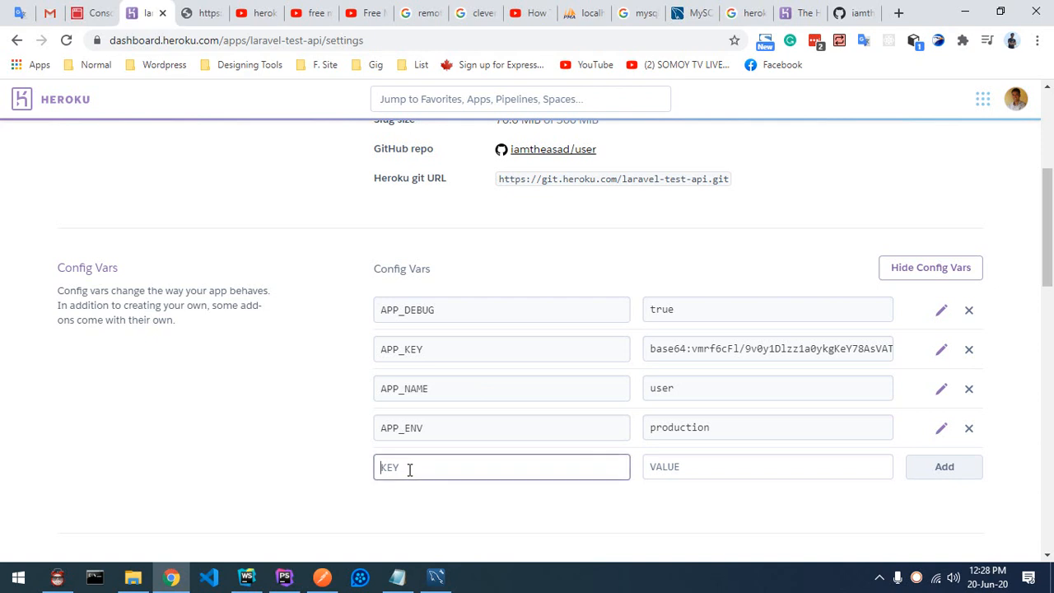
pyautogui.hotkey('ctrl', 'v')
pyautogui.click(707, 465)
pyautogui.scroll(4, 614, 435)
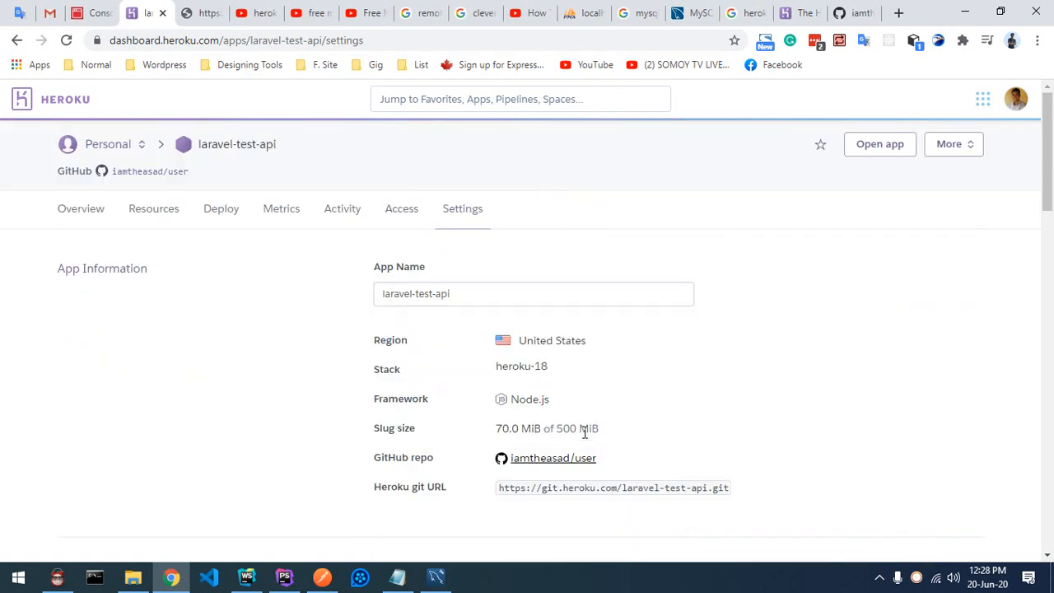
pyautogui.click(867, 146)
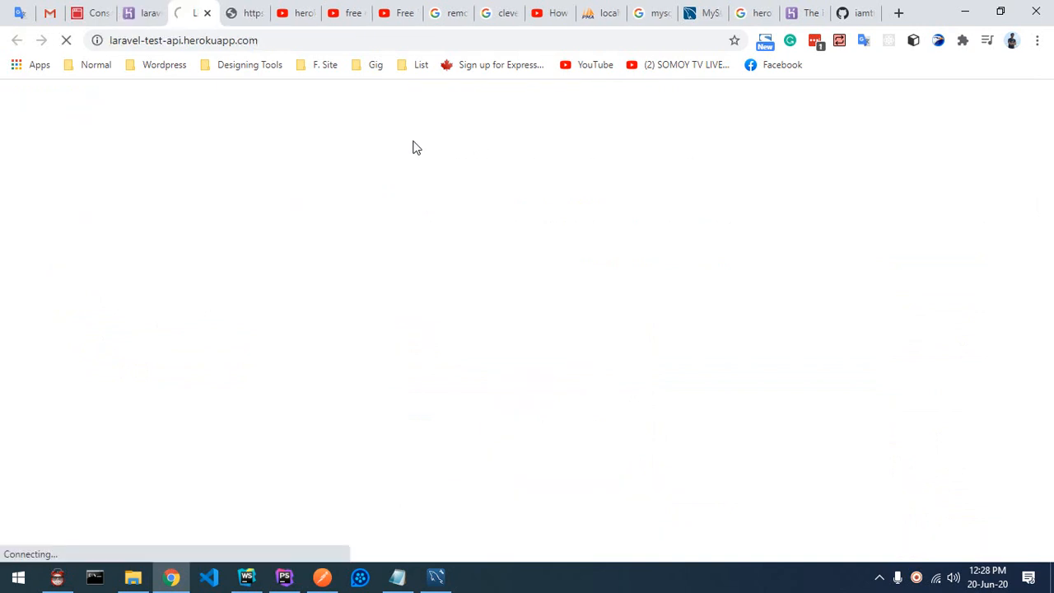
pyautogui.click(297, 39)
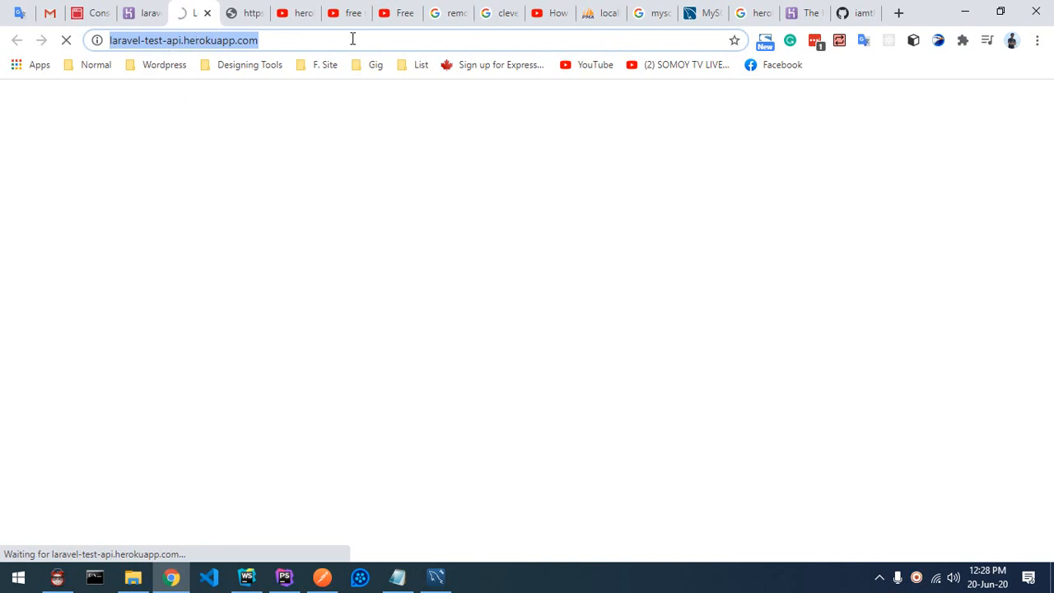
pyautogui.click(146, 12)
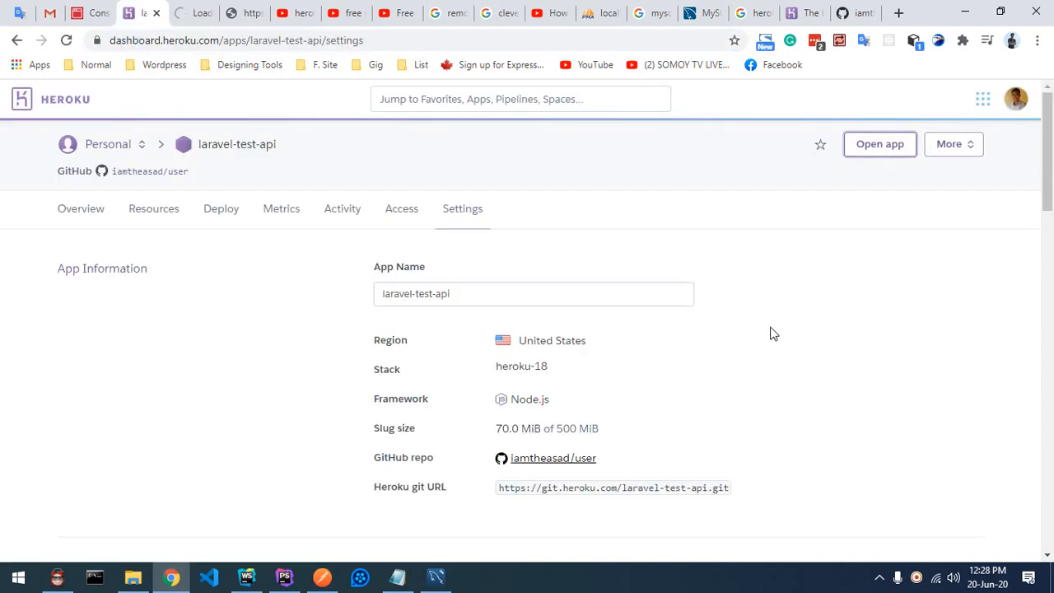
pyautogui.scroll(-8, 770, 335)
pyautogui.click(692, 236)
pyautogui.hotkey('ctrl', 'v')
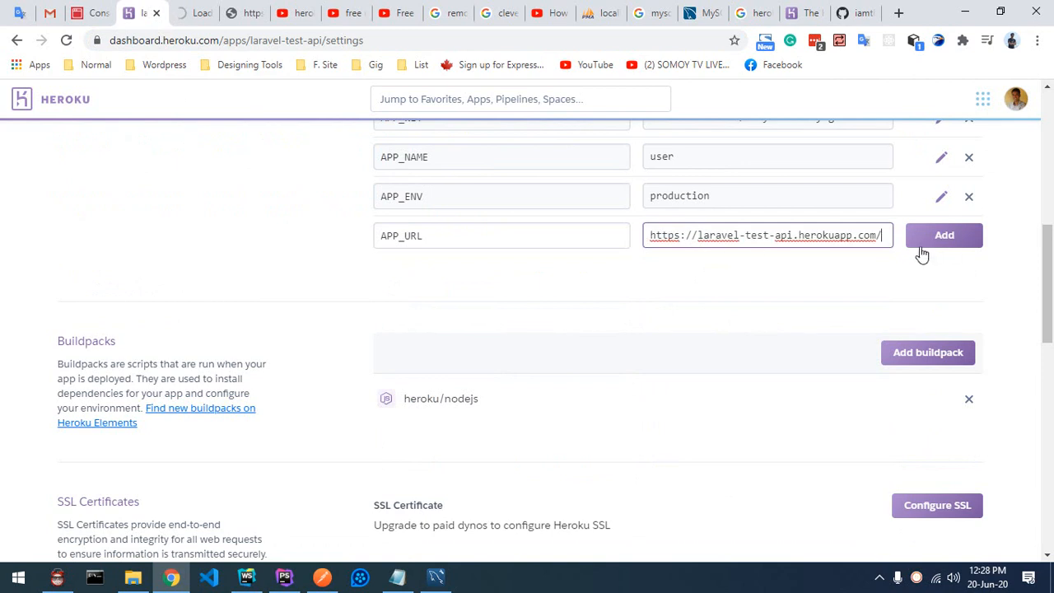
pyautogui.click(944, 236)
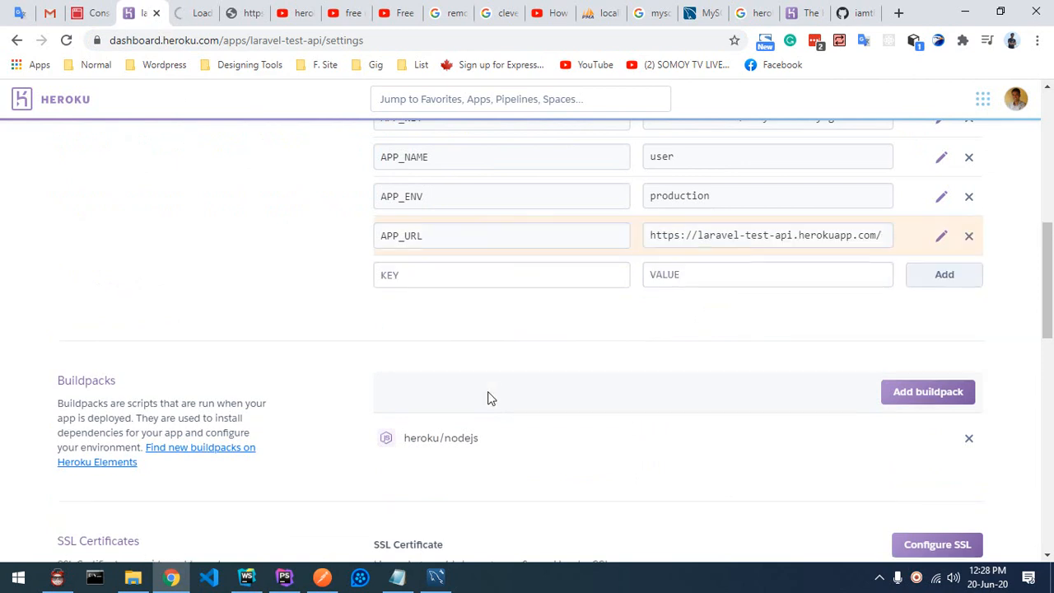
# Step: Add DB_CONNECTION from .env as a config var with value mysql
pyautogui.click(284, 577)
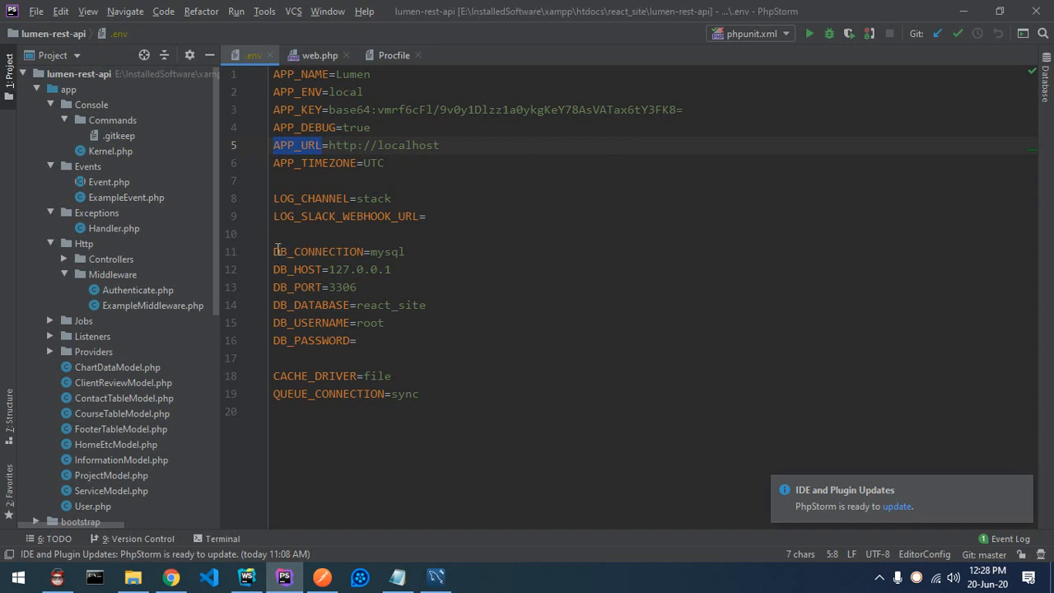
pyautogui.moveTo(275, 251); pyautogui.dragTo(364, 249)
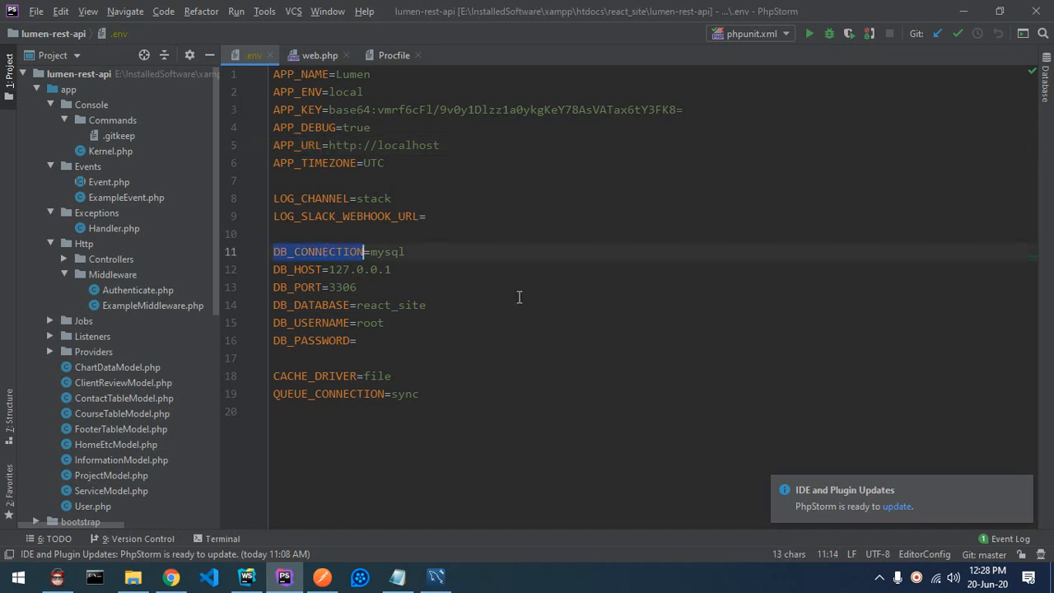
pyautogui.hotkey('alt', 'Tab')
pyautogui.click(420, 272)
pyautogui.hotkey('ctrl', 'v')
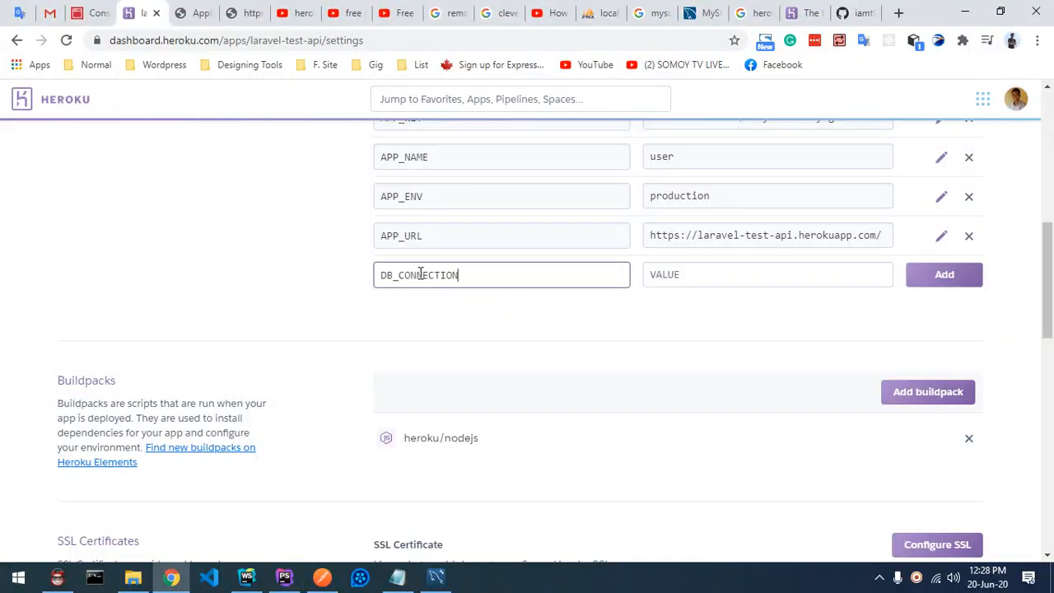
pyautogui.click(687, 274)
pyautogui.write('mysql')
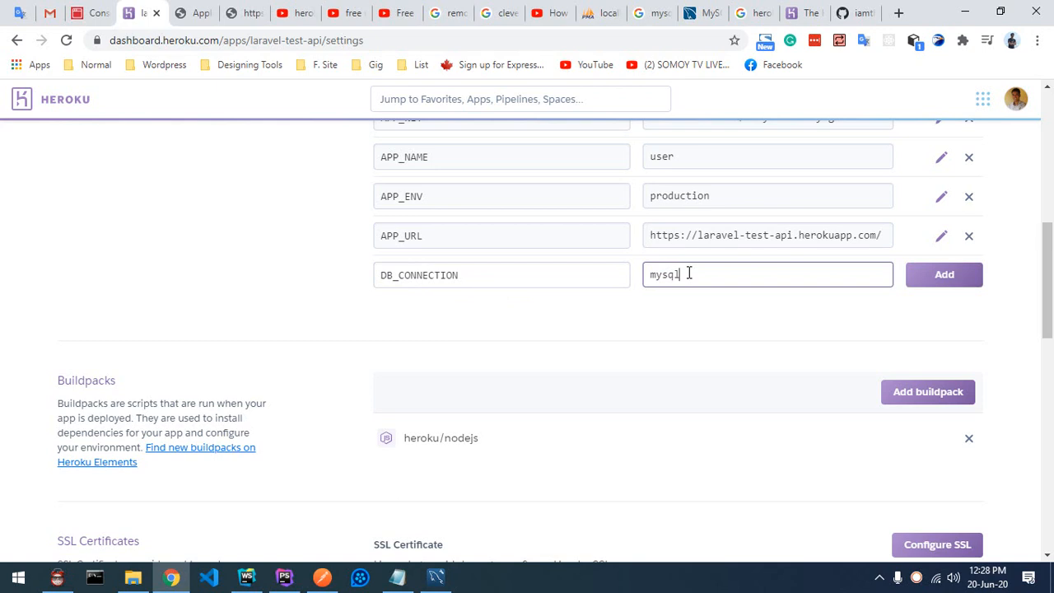
pyautogui.click(936, 285)
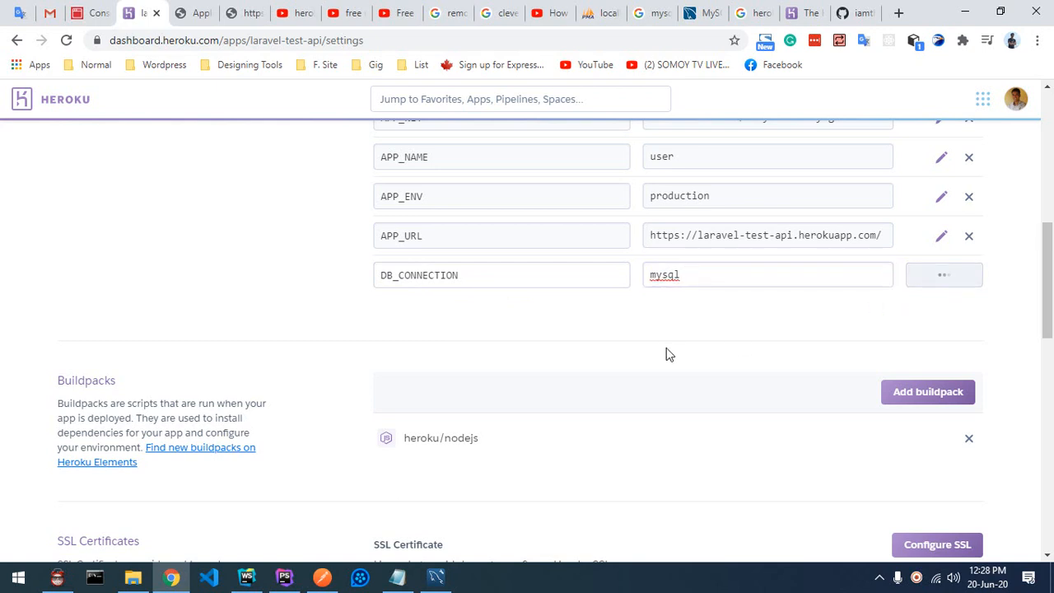
# Step: Glance at the deployed app's page, then begin another config var key
pyautogui.click(195, 13)
pyautogui.click(138, 12)
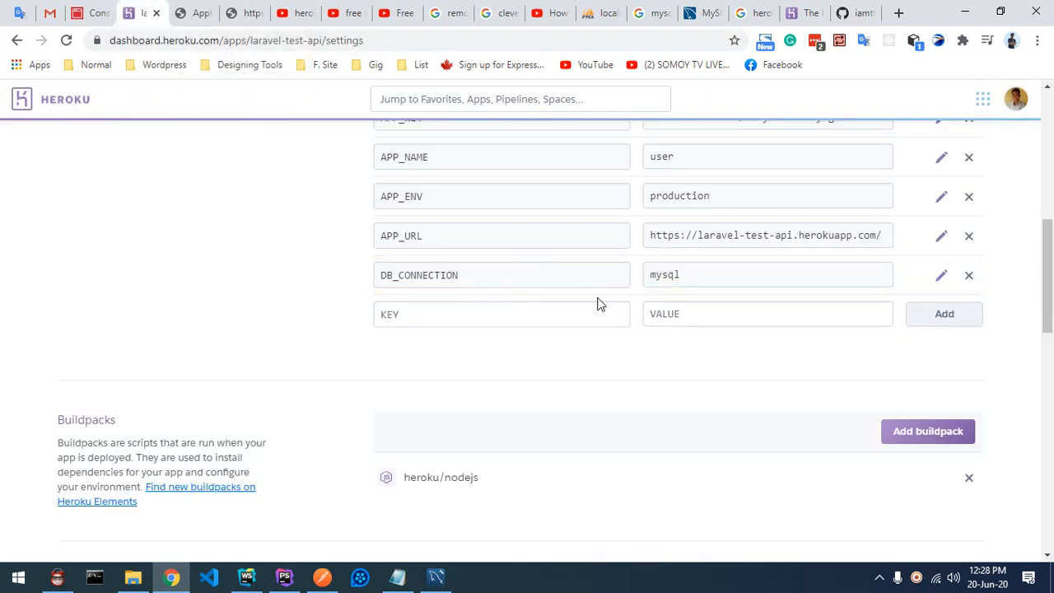
pyautogui.click(414, 314)
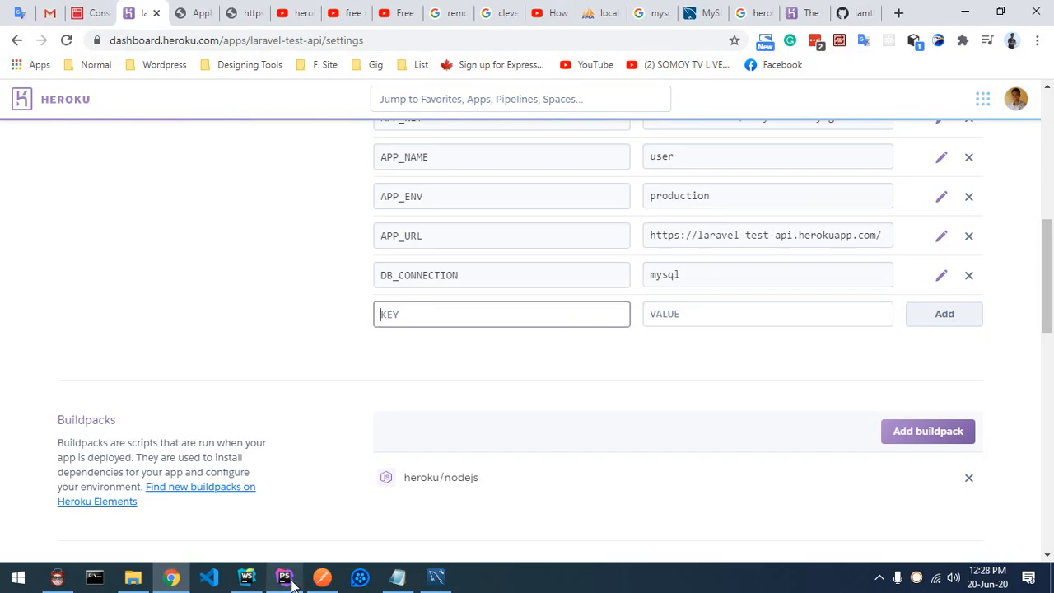
# Step: Add DB_HOST set to the MySQL host address copied from the Clever Cloud dashboard
pyautogui.click(284, 576)
pyautogui.doubleClick(293, 269)
pyautogui.hotkey('ctrl', 'c')
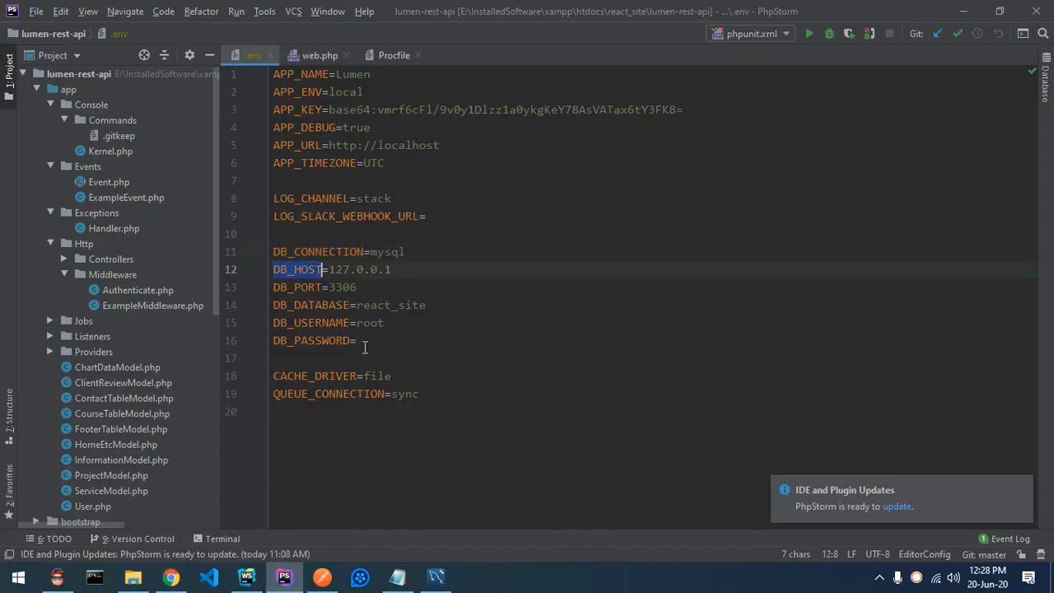
pyautogui.hotkey('alt', 'Tab')
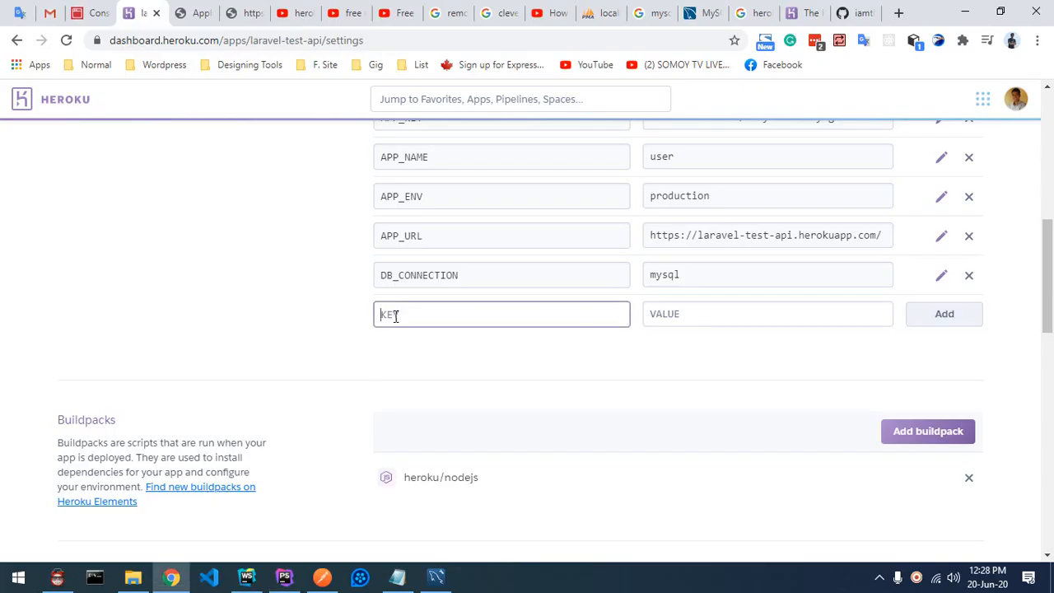
pyautogui.hotkey('ctrl', 'v')
pyautogui.click(690, 316)
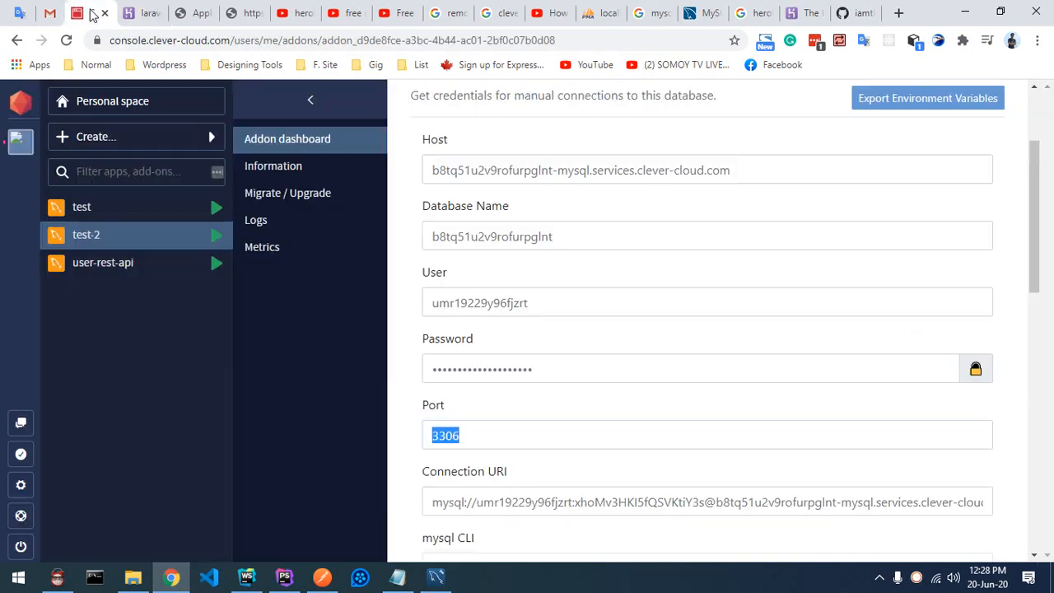
pyautogui.click(94, 13)
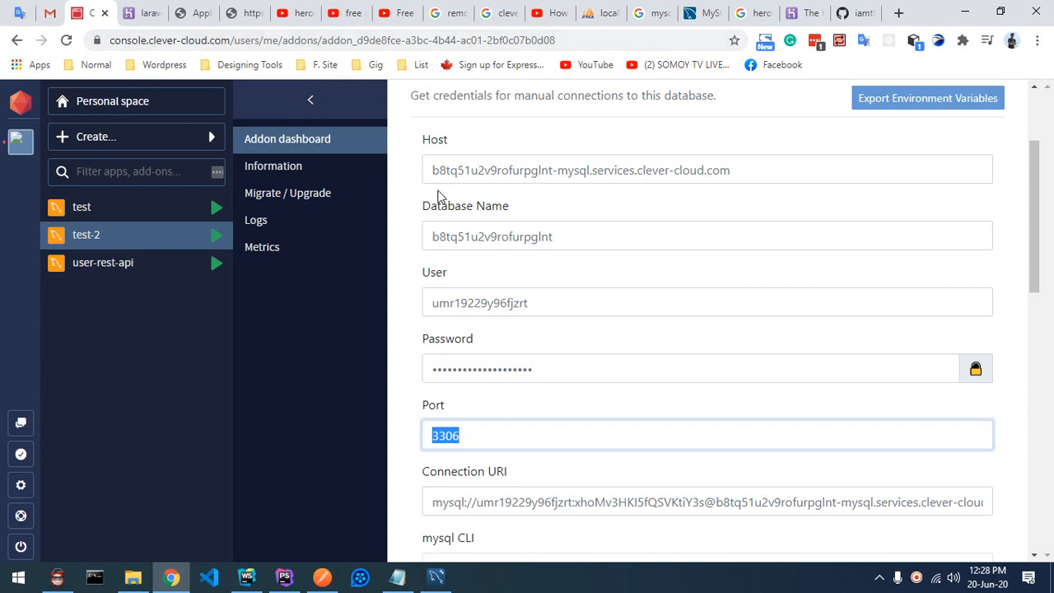
pyautogui.moveTo(432, 170); pyautogui.dragTo(810, 169)
pyautogui.hotkey('ctrl', 'c')
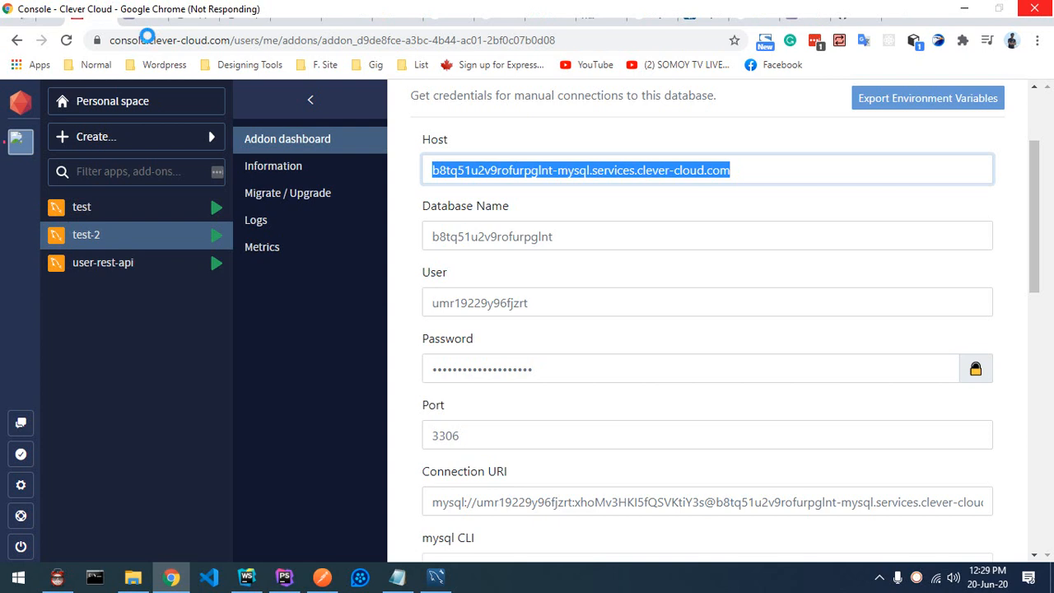
pyautogui.click(148, 14)
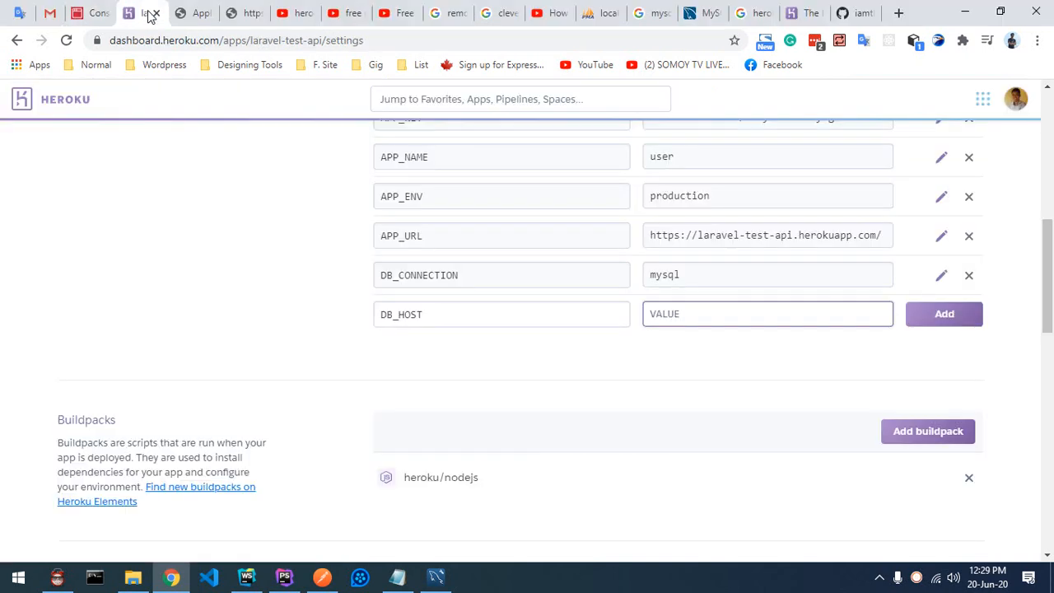
pyautogui.hotkey('ctrl', 'v')
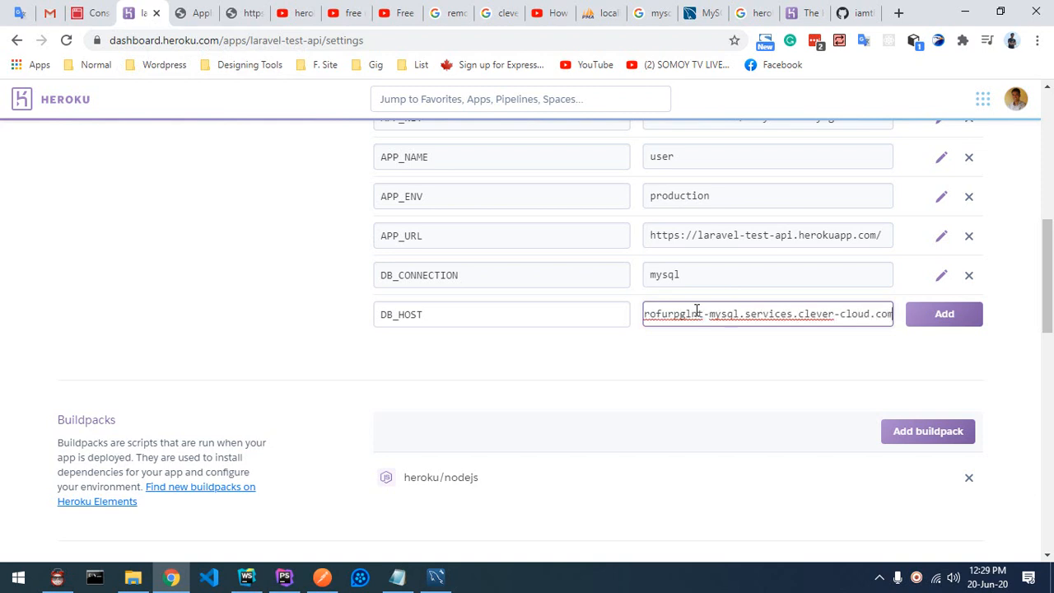
pyautogui.click(964, 320)
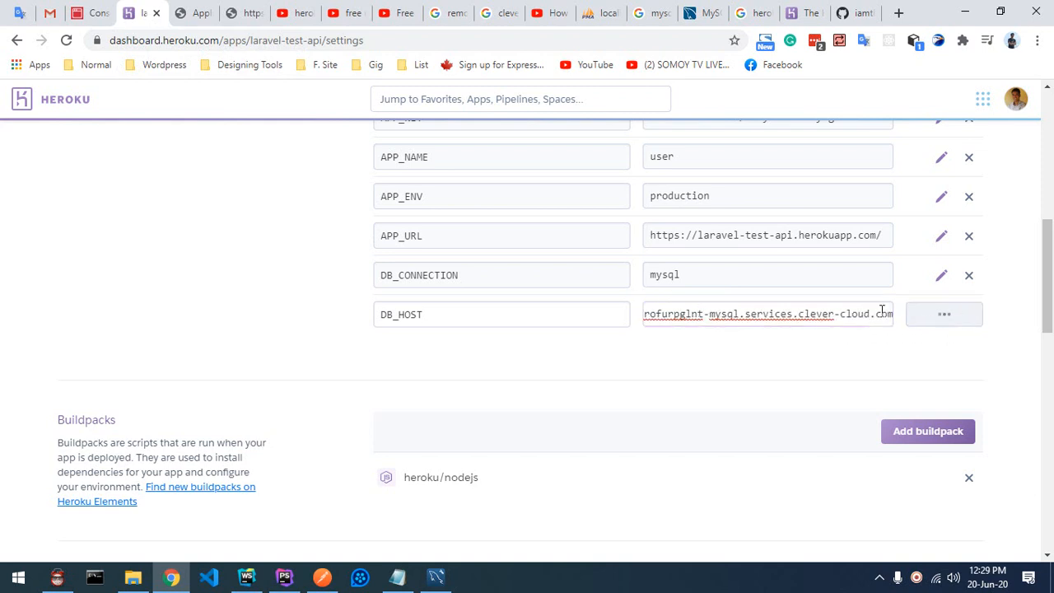
# Step: Select the DB_PORT=3306 line in the .env file
pyautogui.click(285, 577)
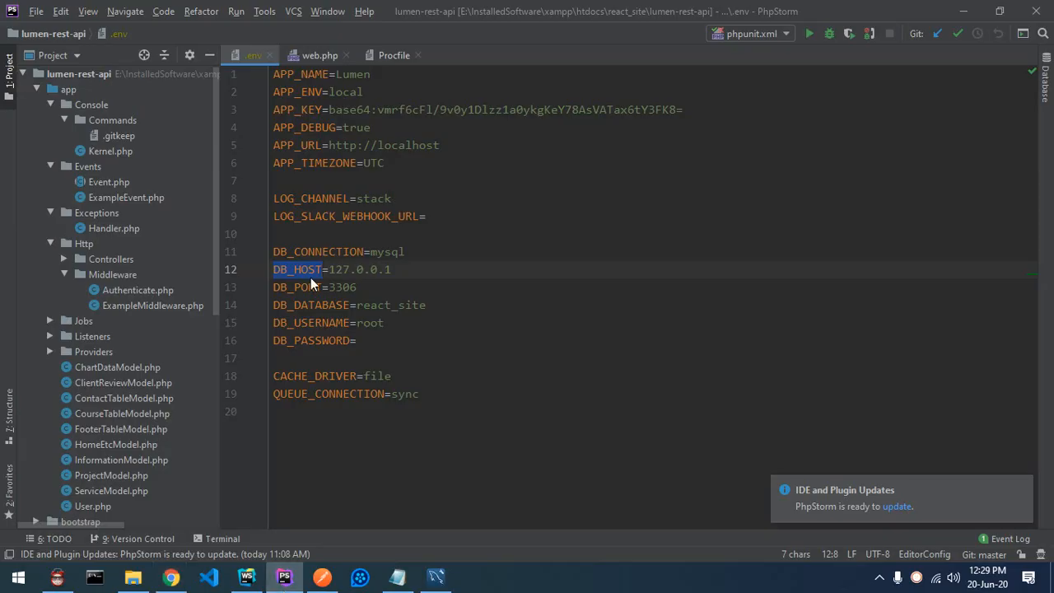
pyautogui.click(301, 286)
pyautogui.moveTo(374, 288); pyautogui.dragTo(254, 296)
pyautogui.hotkey('ctrl', 'c')
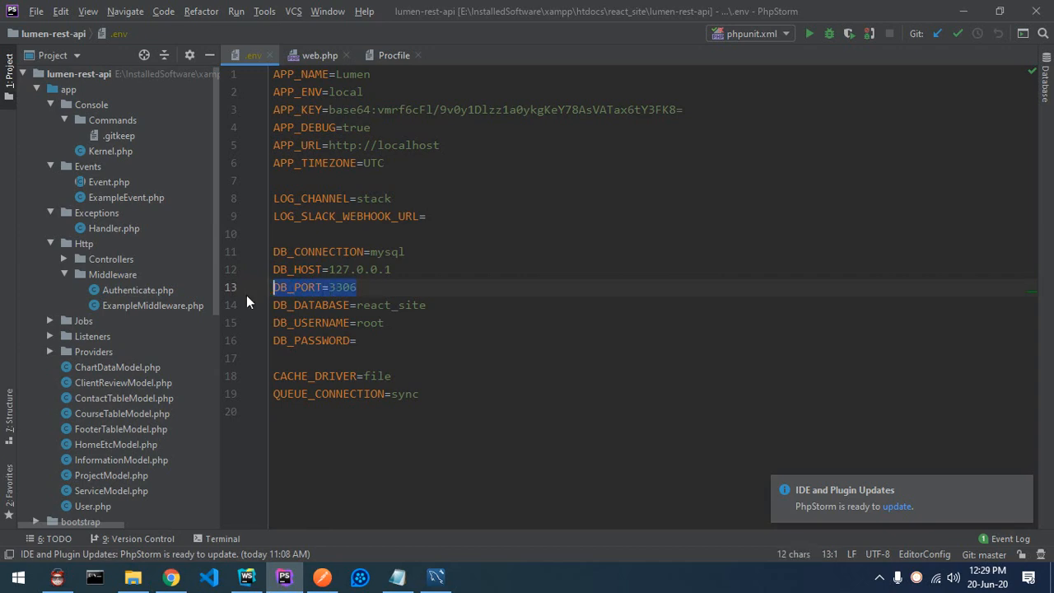
pyautogui.click(170, 577)
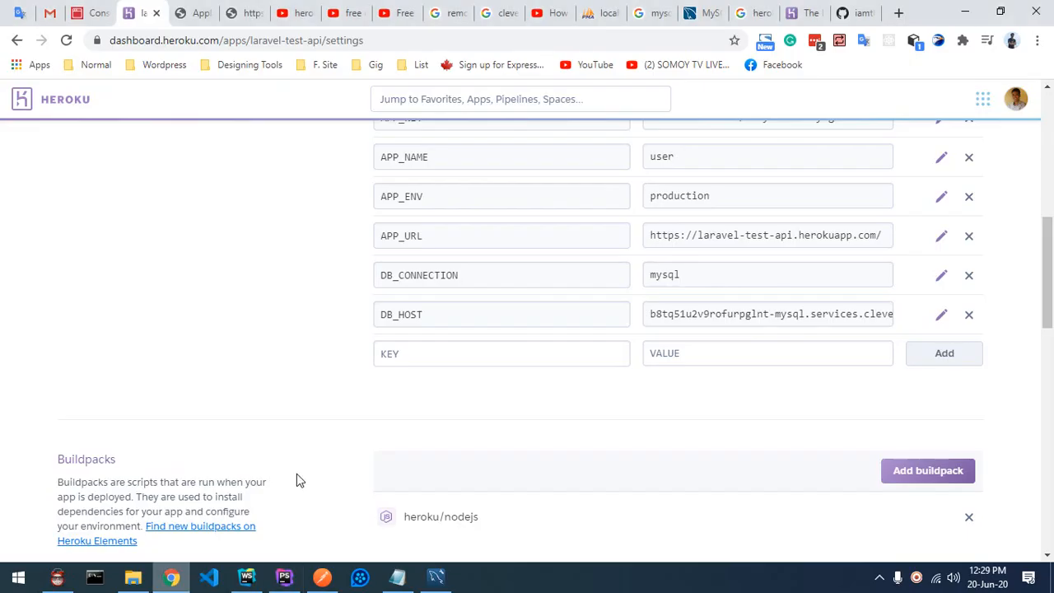
# Step: Add the config var DB_PORT with value 3306, split from the pasted .env line
pyautogui.click(413, 354)
pyautogui.hotkey('ctrl', 'v')
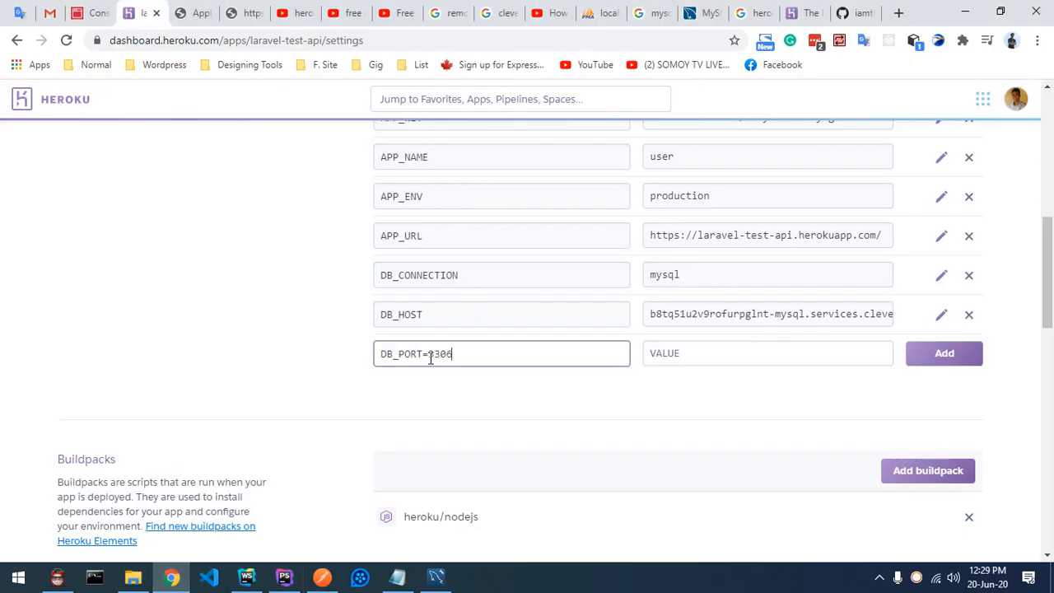
pyautogui.moveTo(428, 355); pyautogui.dragTo(481, 353)
pyautogui.hotkey('ctrl', 'x')
pyautogui.click(95, 13)
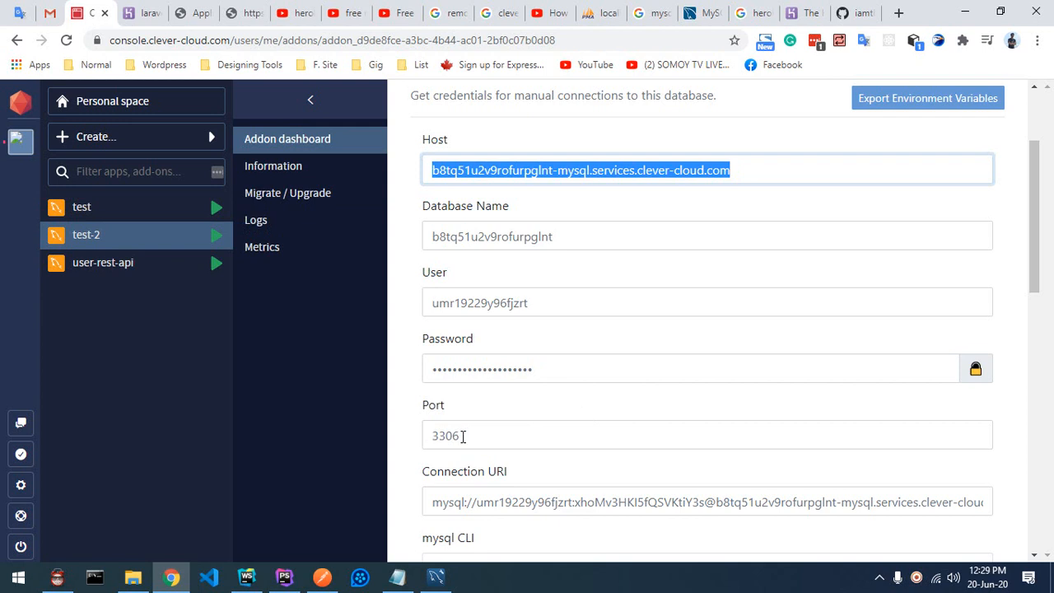
pyautogui.click(140, 13)
pyautogui.click(739, 356)
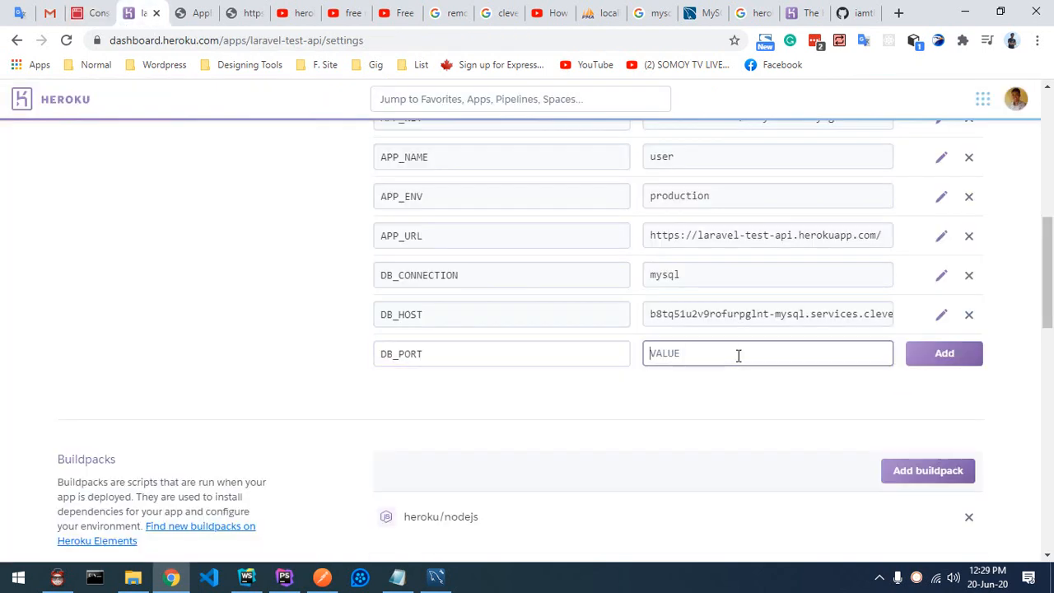
pyautogui.hotkey('ctrl', 'v')
pyautogui.click(957, 363)
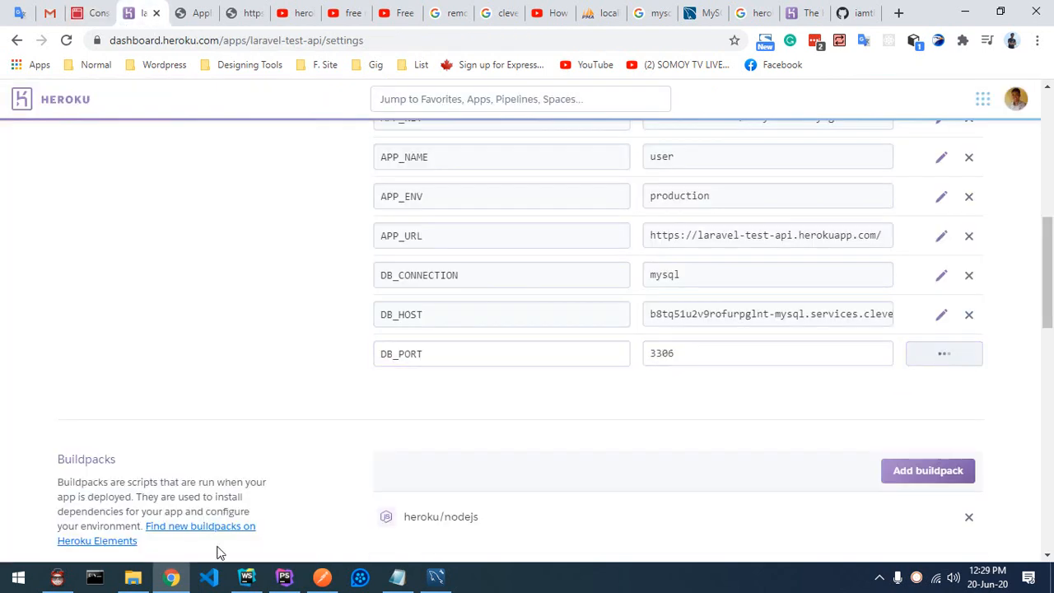
# Step: Add DB_DATABASE with the database name copied from the Clever Cloud credentials
pyautogui.click(284, 578)
pyautogui.doubleClick(312, 307)
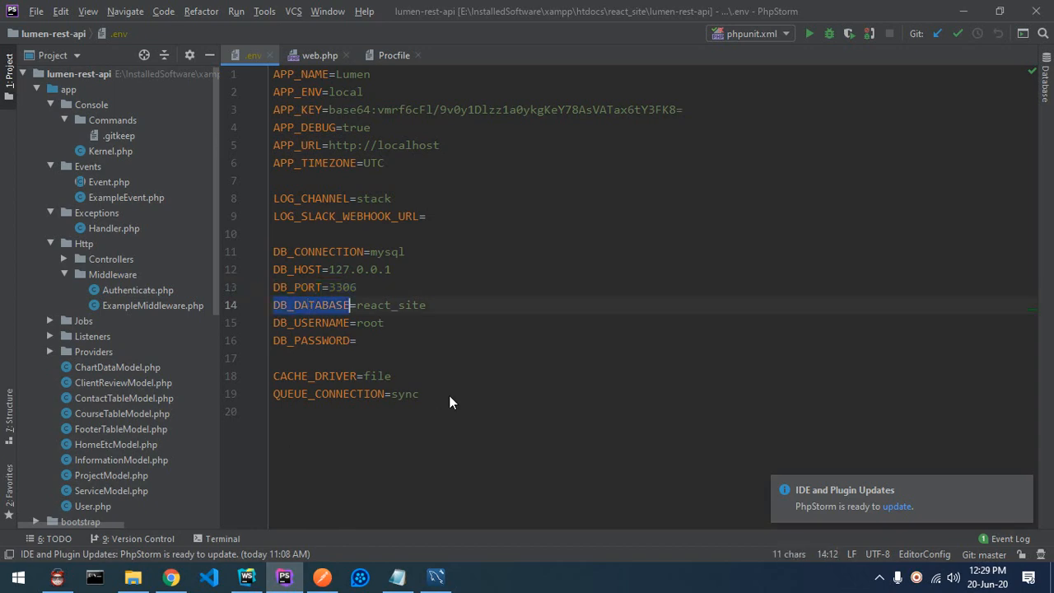
pyautogui.hotkey('alt', 'Tab')
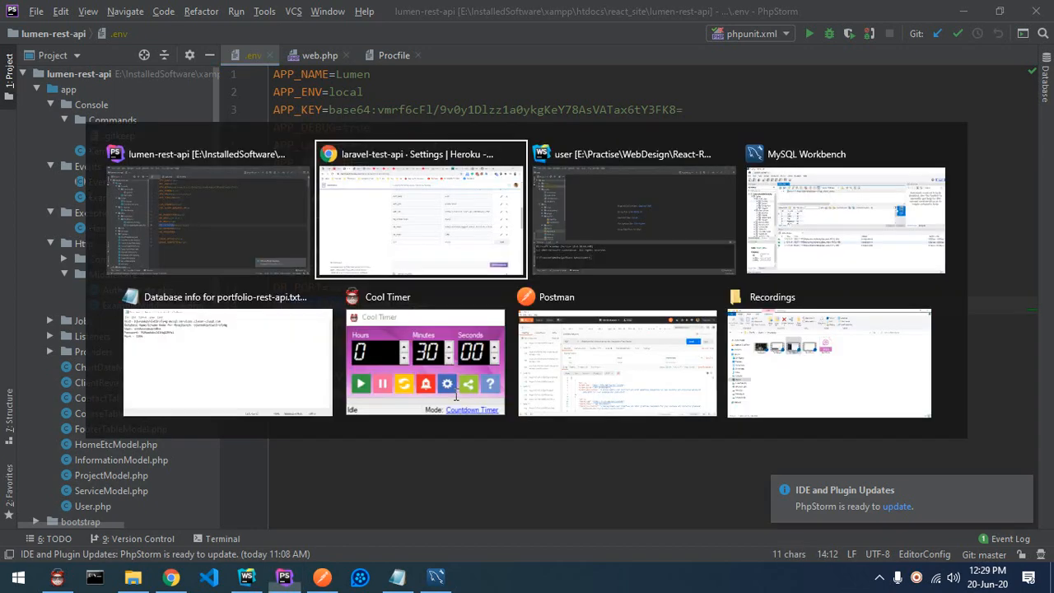
pyautogui.click(443, 393)
pyautogui.hotkey('ctrl', 'v')
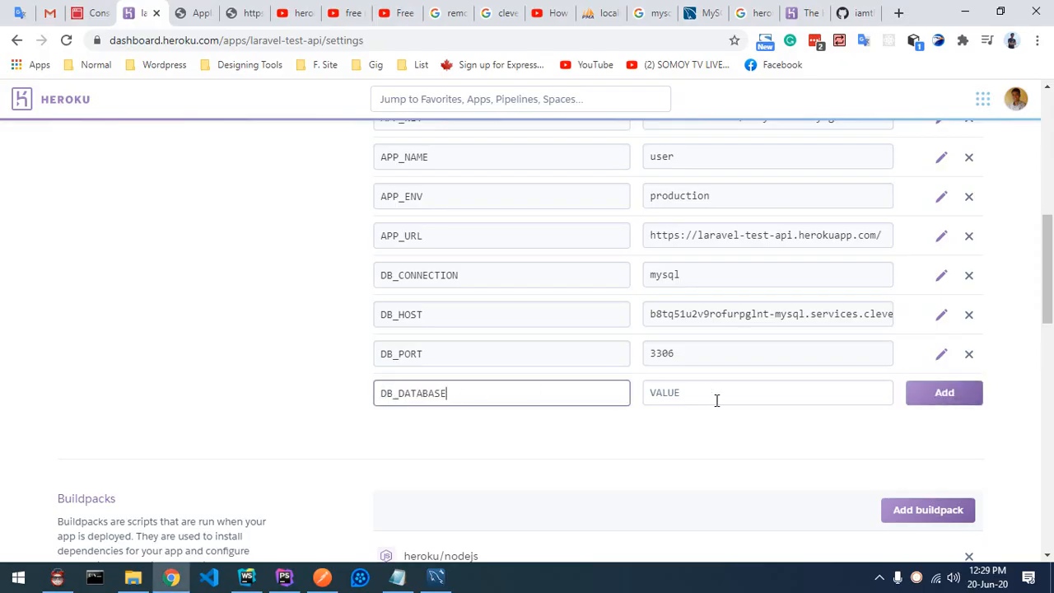
pyautogui.click(92, 13)
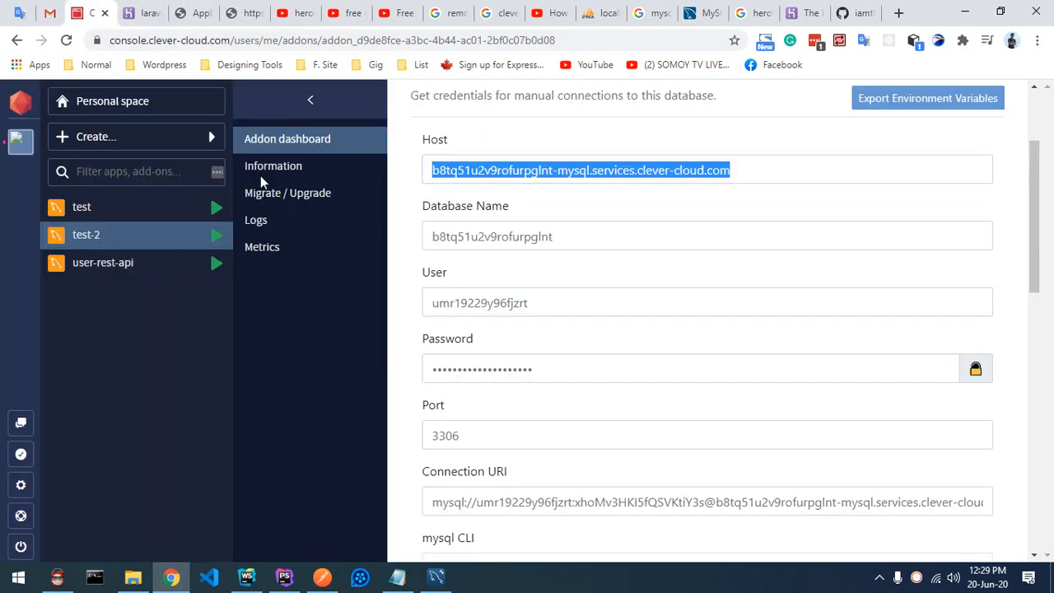
pyautogui.click(525, 237)
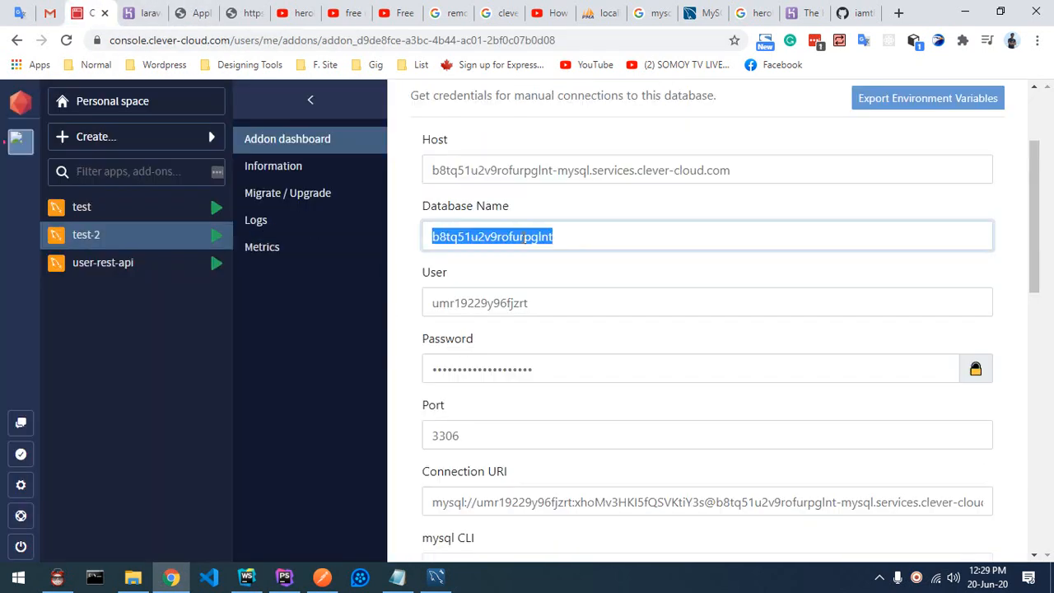
pyautogui.click(142, 12)
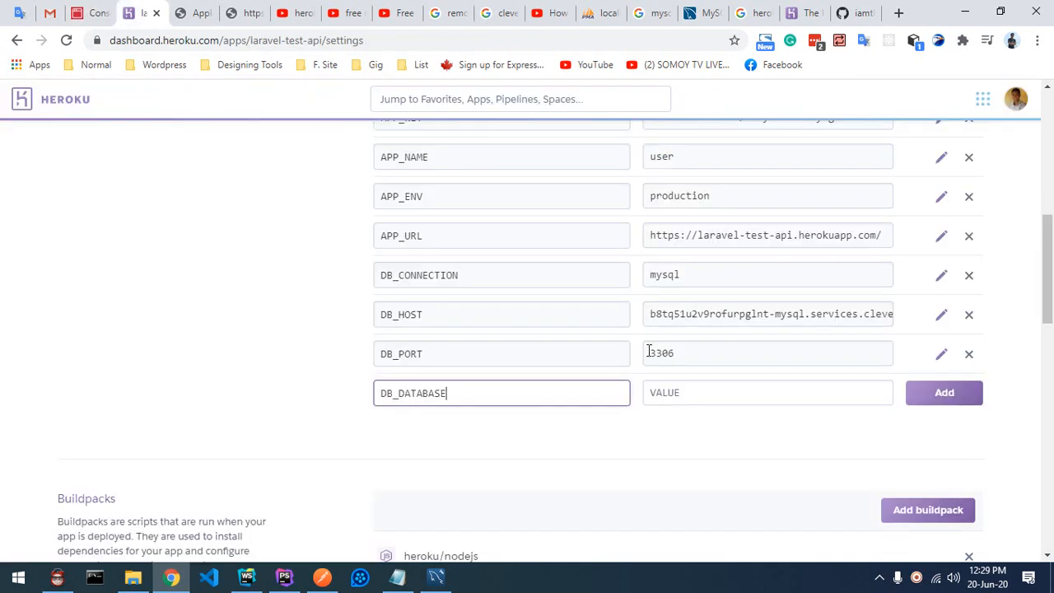
pyautogui.click(707, 400)
pyautogui.hotkey('ctrl', 'v')
pyautogui.click(958, 403)
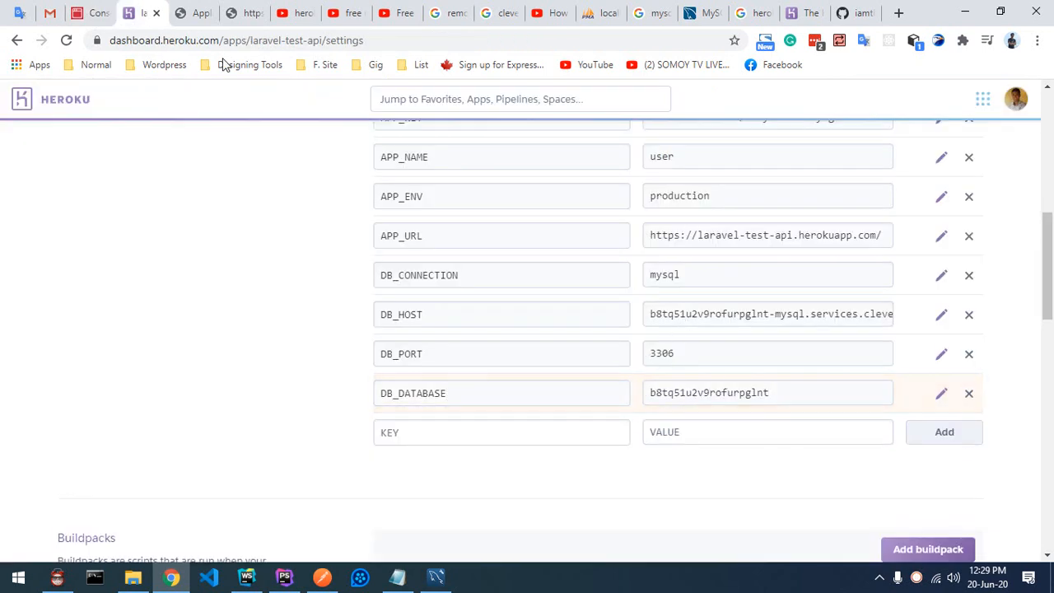
# Step: Add a DB_USERNAME config var set to the Clever Cloud database user
pyautogui.click(280, 582)
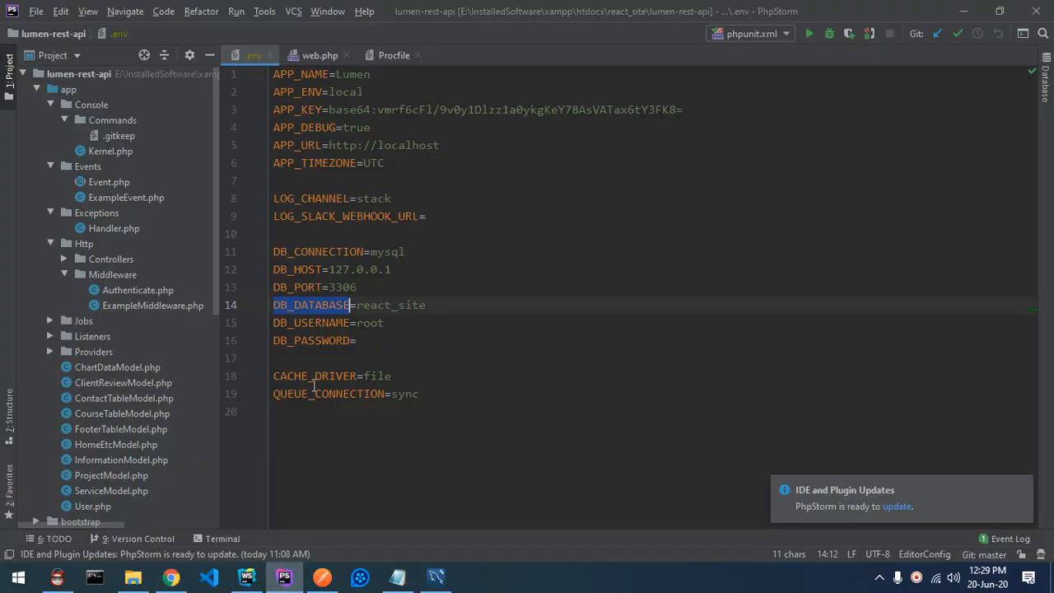
pyautogui.doubleClick(308, 323)
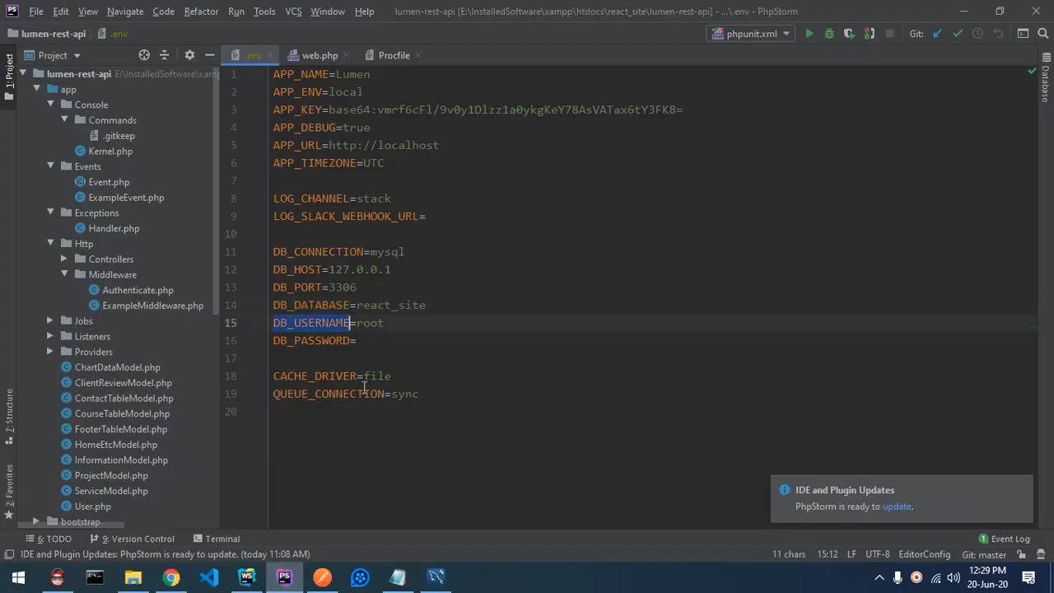
pyautogui.hotkey('alt', 'Tab')
pyautogui.click(401, 438)
pyautogui.hotkey('ctrl', 'v')
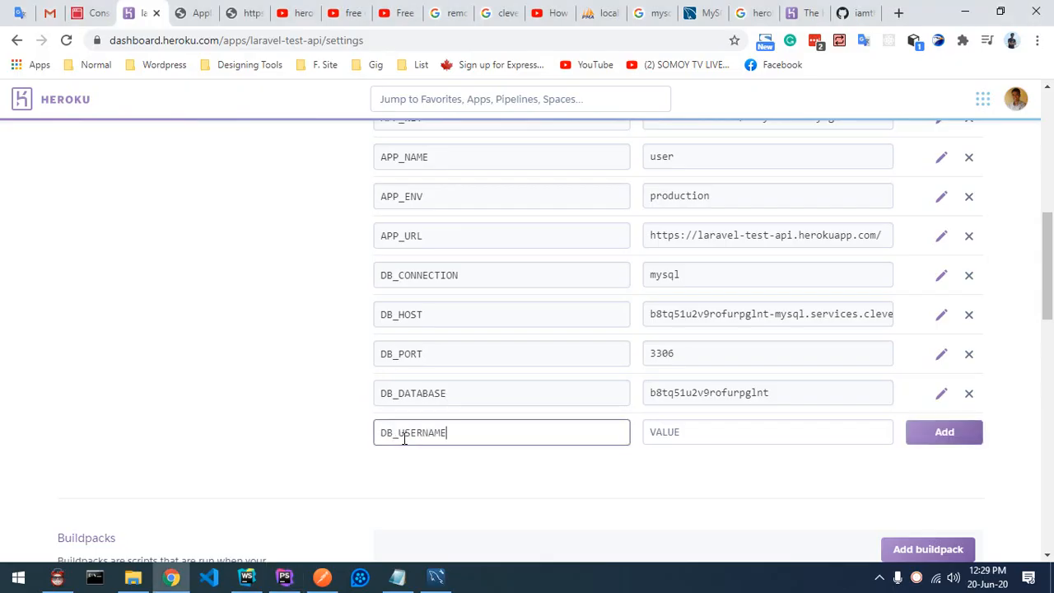
pyautogui.click(90, 12)
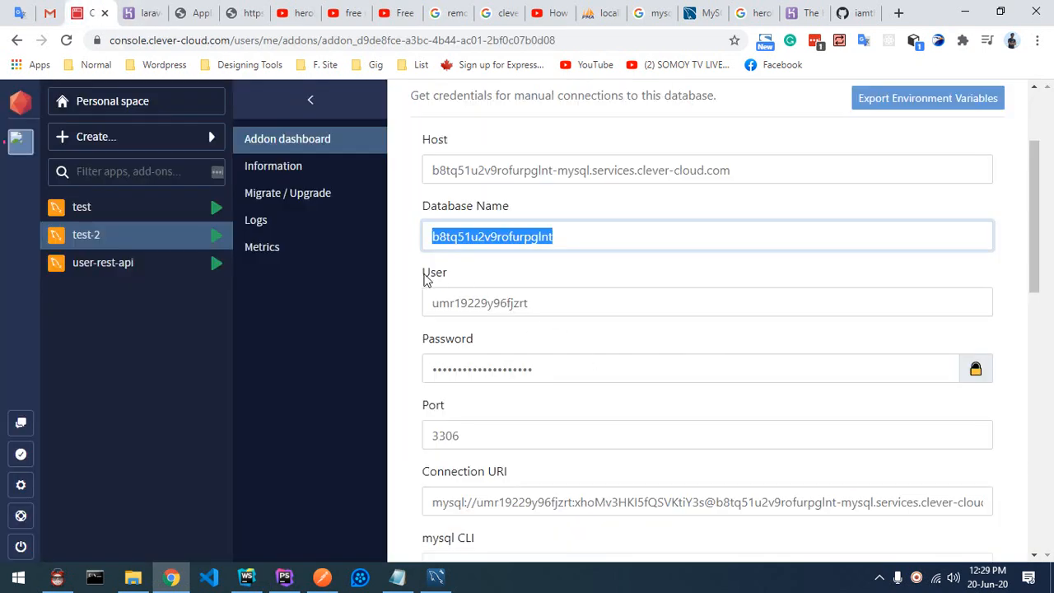
pyautogui.moveTo(539, 304); pyautogui.dragTo(426, 304)
pyautogui.hotkey('ctrl', 'c')
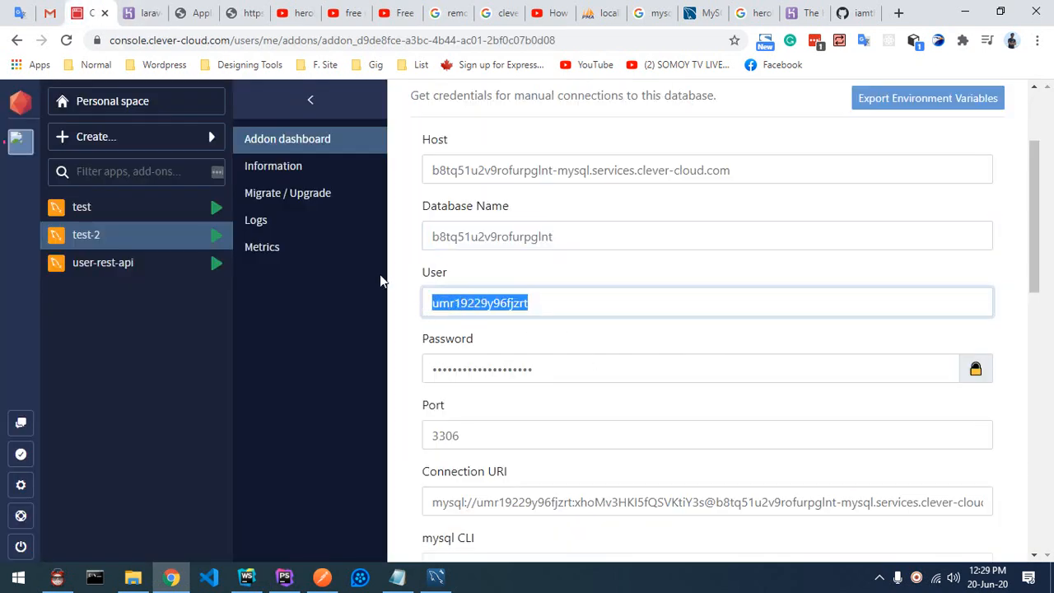
pyautogui.click(147, 15)
pyautogui.click(672, 439)
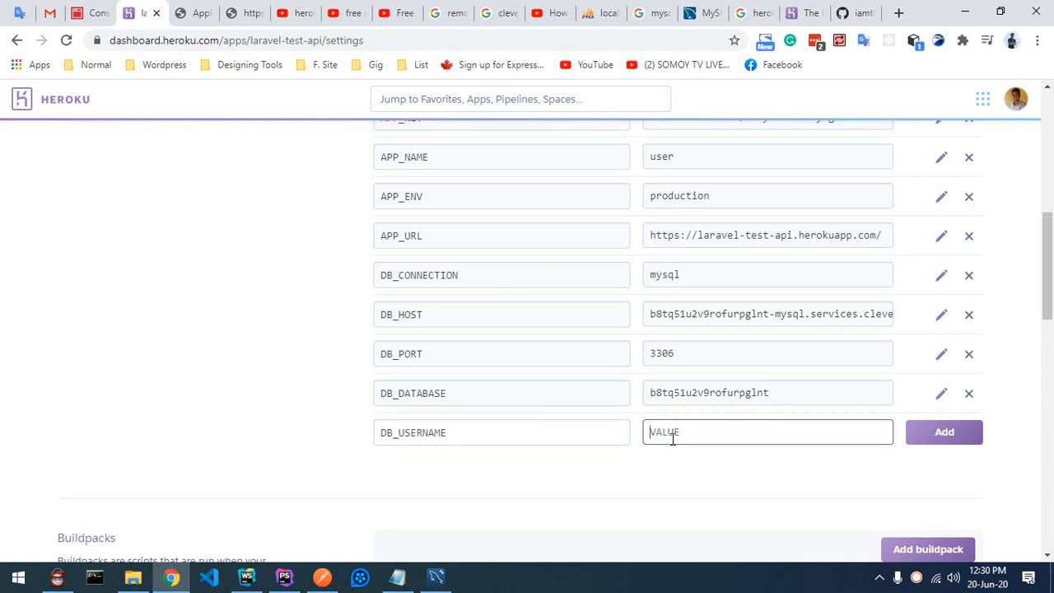
pyautogui.hotkey('ctrl', 'v')
pyautogui.click(944, 441)
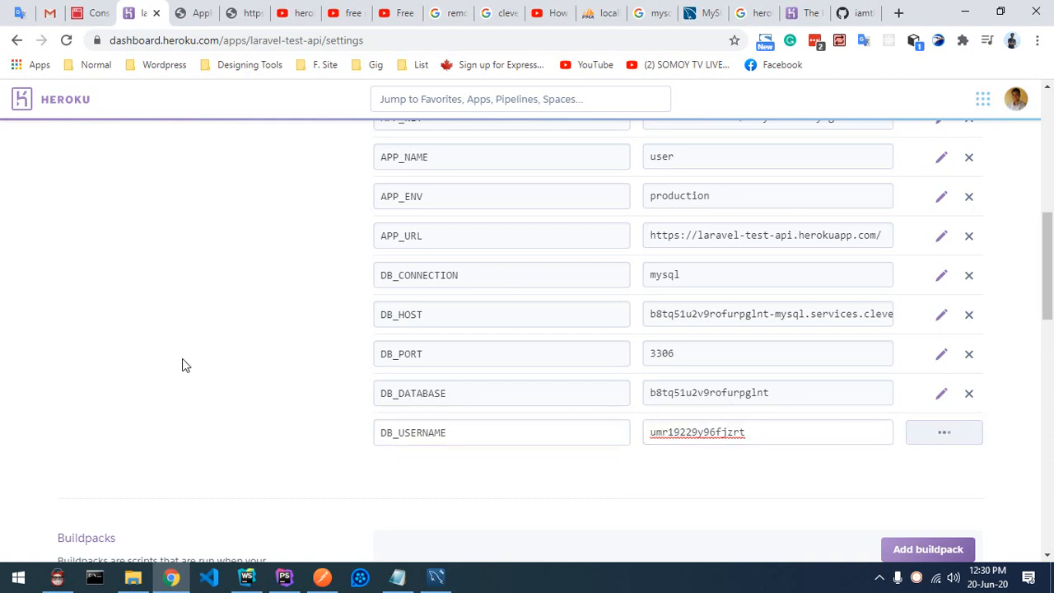
# Step: Add a DB_PASSWORD config var holding the revealed Clever Cloud database password
pyautogui.click(284, 576)
pyautogui.doubleClick(319, 340)
pyautogui.hotkey('ctrl', 'c')
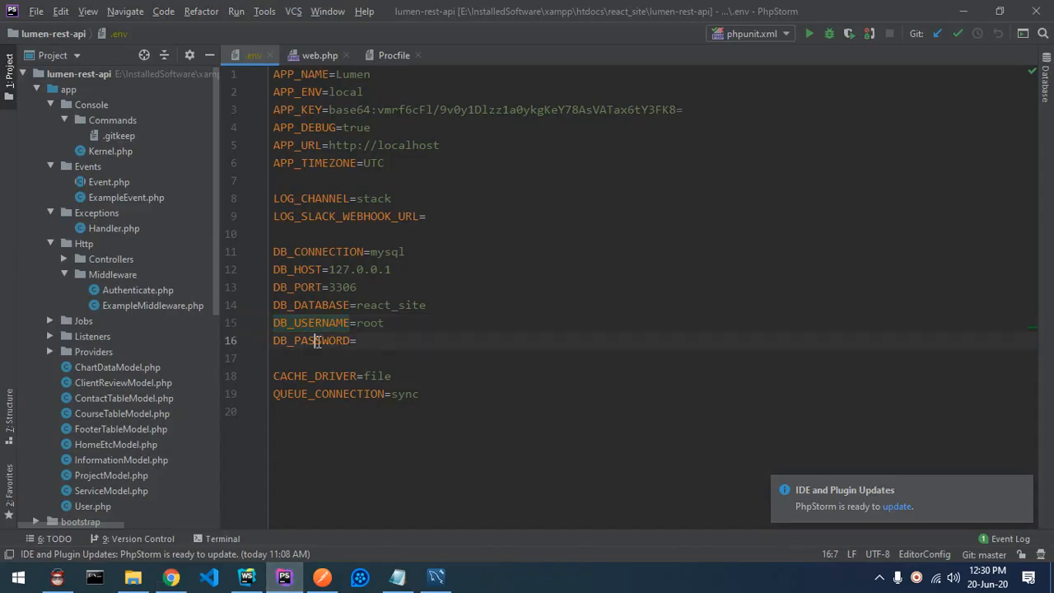
pyautogui.click(171, 576)
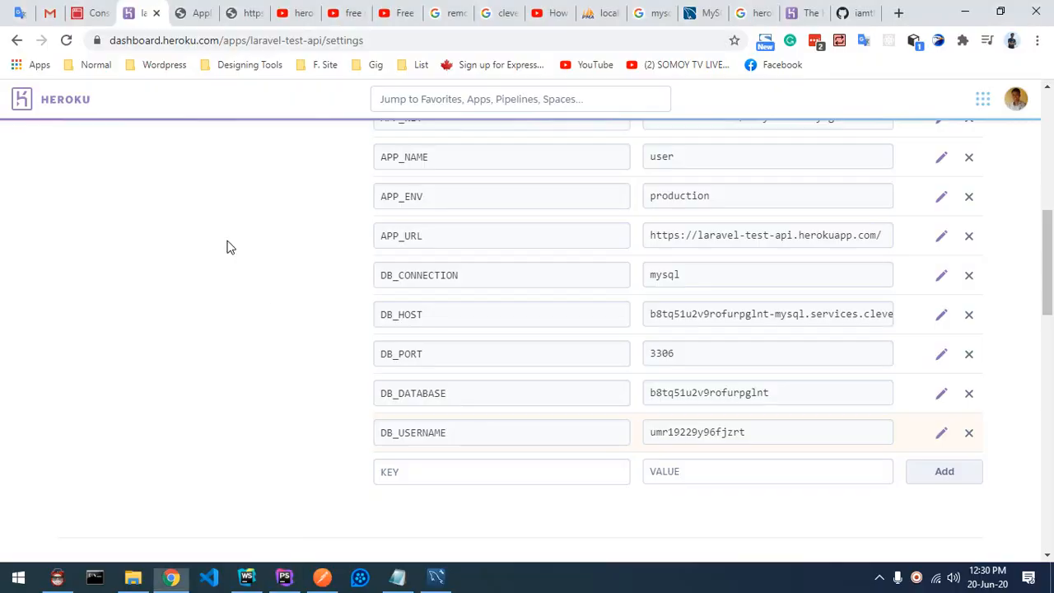
pyautogui.click(449, 474)
pyautogui.hotkey('ctrl', 'v')
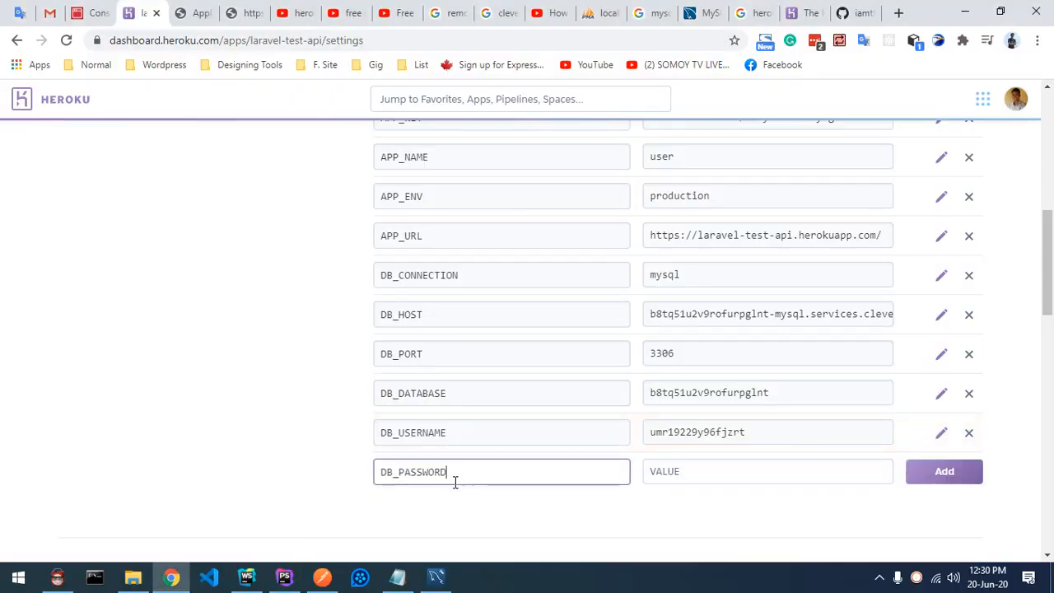
pyautogui.click(87, 15)
pyautogui.click(976, 368)
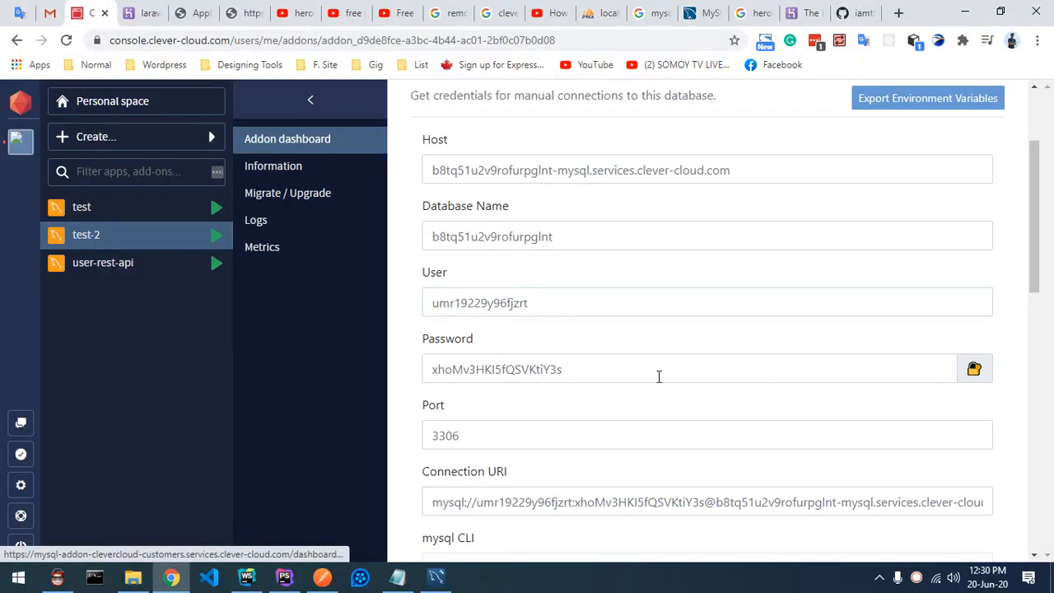
pyautogui.doubleClick(620, 373)
pyautogui.hotkey('ctrl', 'c')
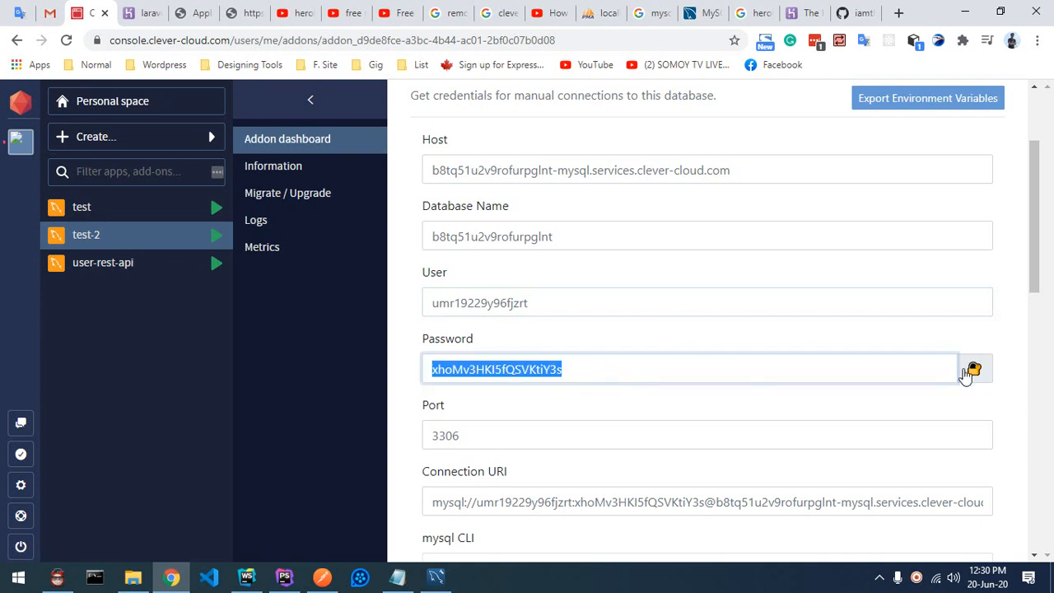
pyautogui.click(135, 10)
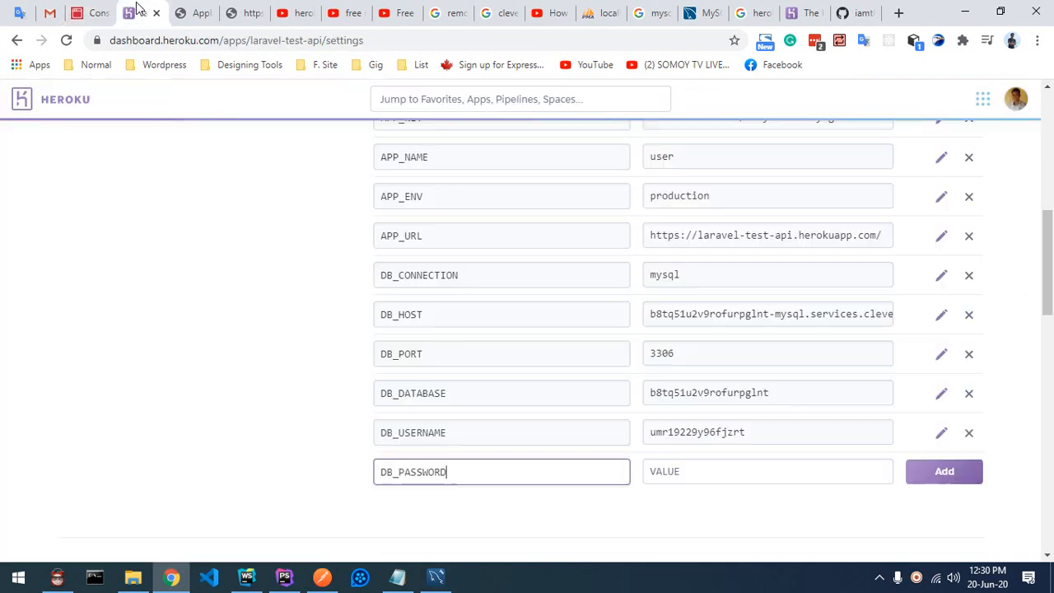
pyautogui.click(714, 479)
pyautogui.hotkey('ctrl', 'v')
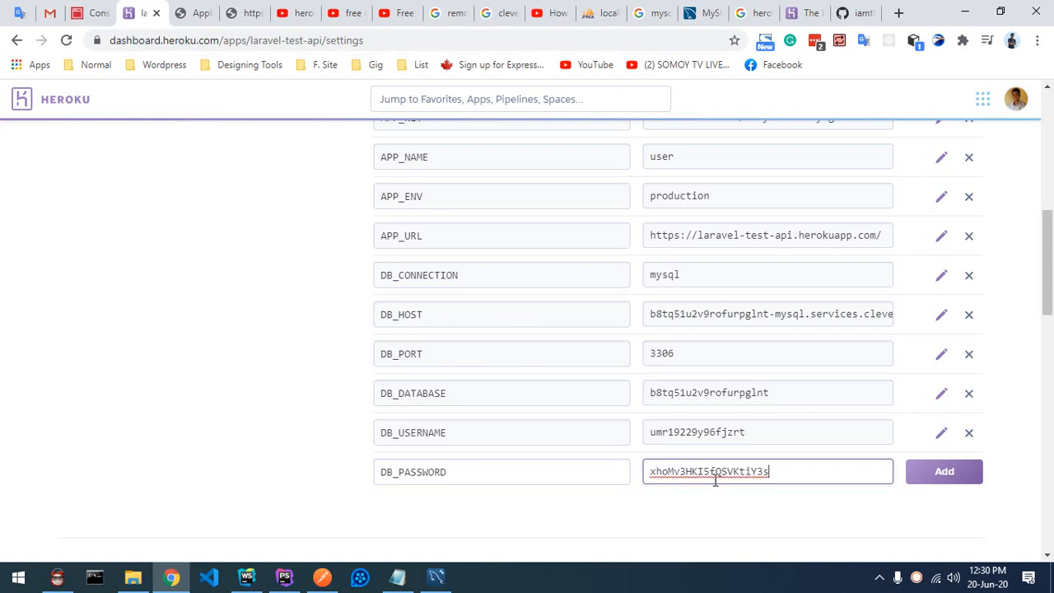
pyautogui.click(974, 473)
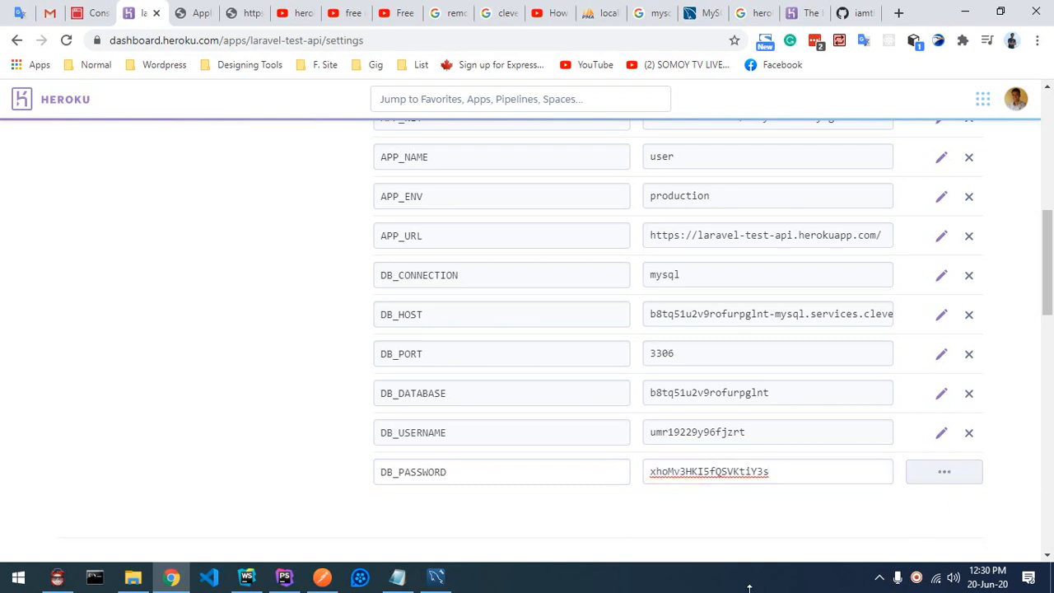
# Step: Compare the laravel-test-api config vars with the Clever Cloud Database Credentials page
pyautogui.scroll(3, 219, 253)
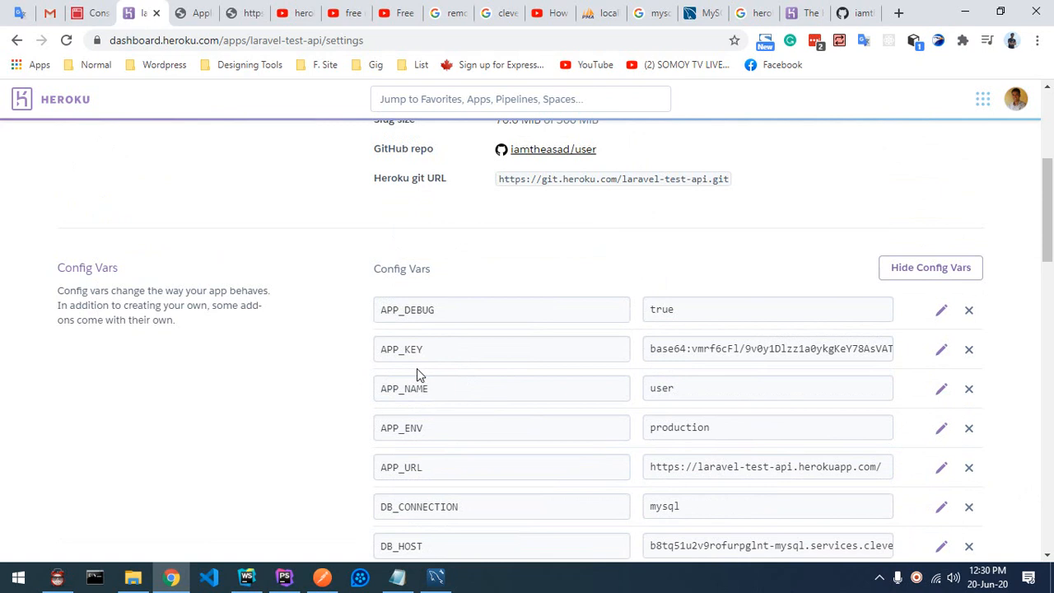
pyautogui.scroll(3, 426, 355)
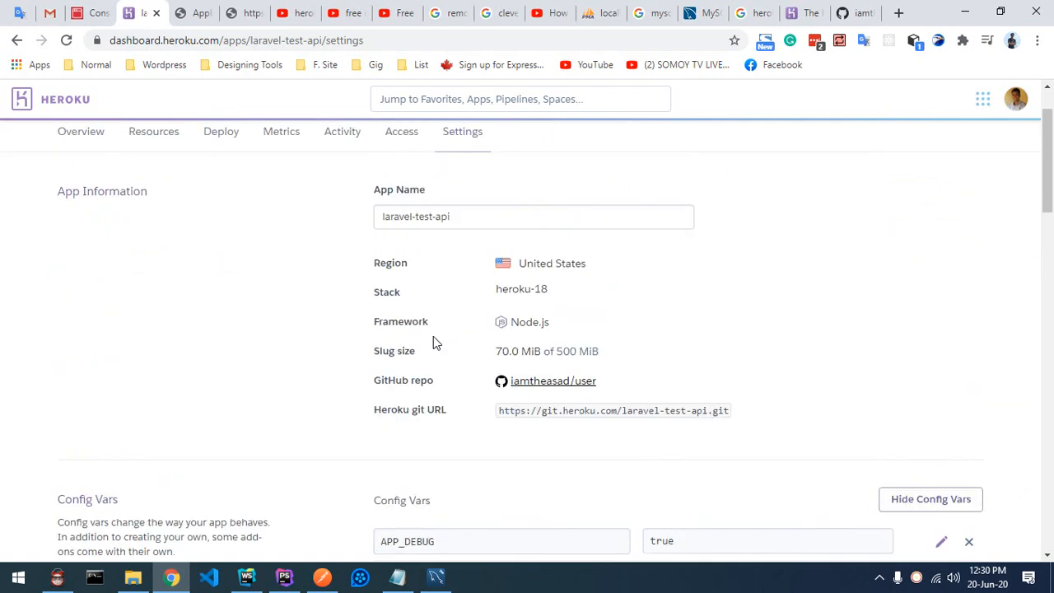
pyautogui.click(97, 13)
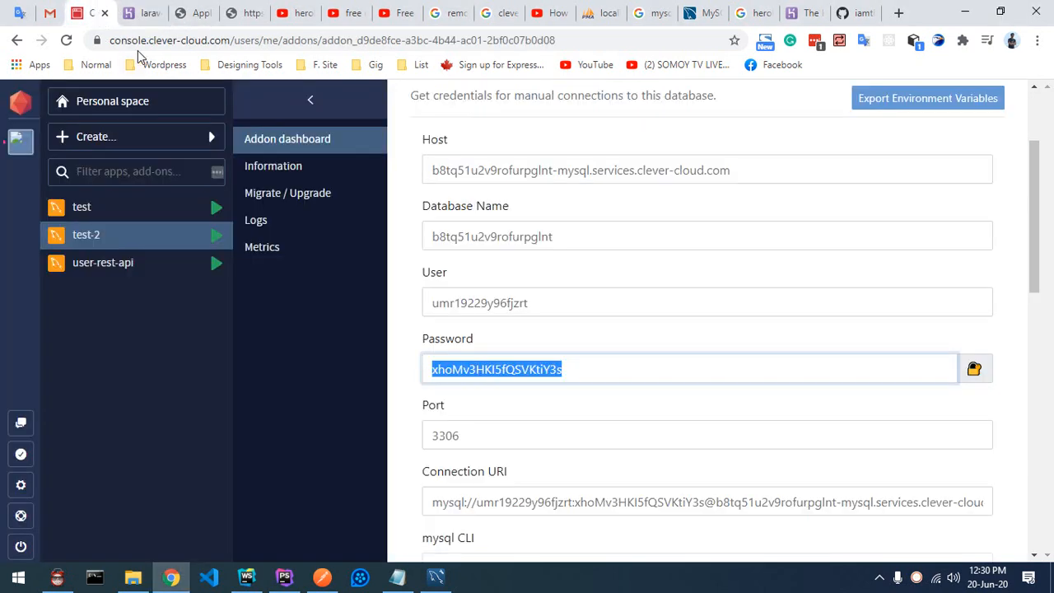
pyautogui.moveTo(149, 41); pyautogui.dragTo(216, 46)
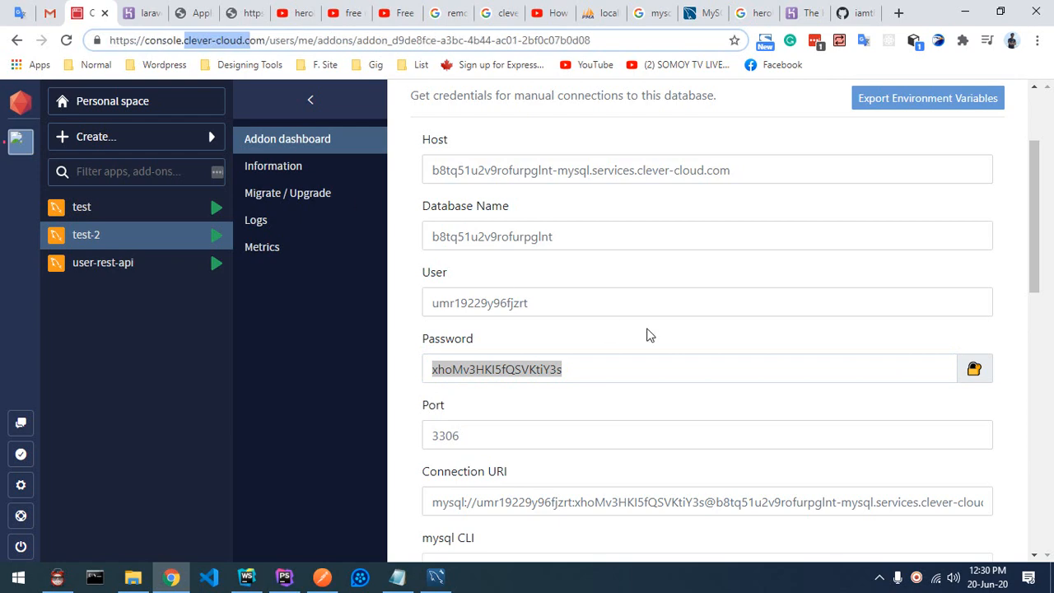
pyautogui.click(139, 13)
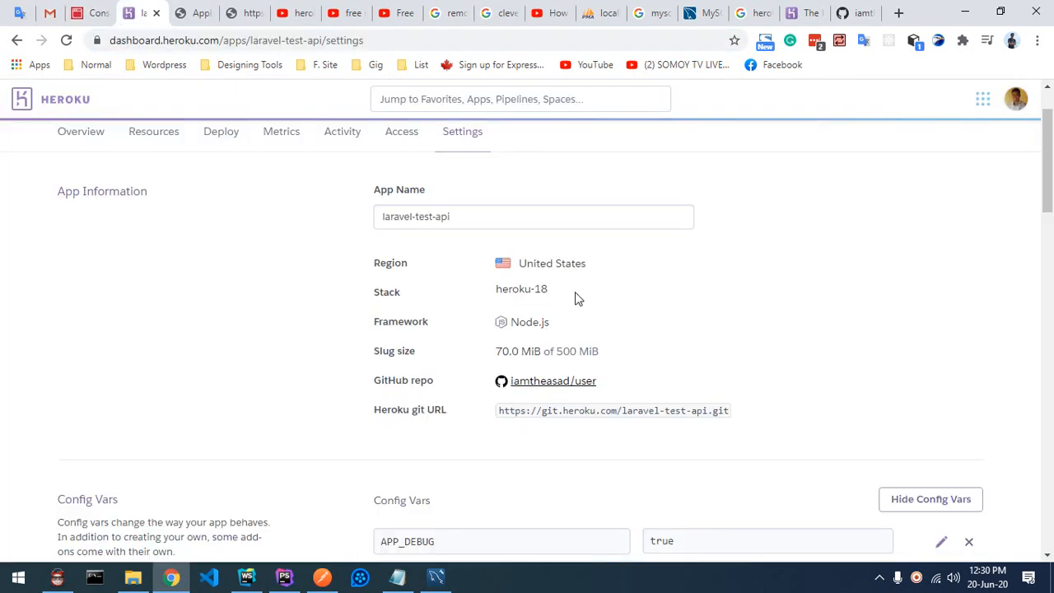
pyautogui.click(92, 7)
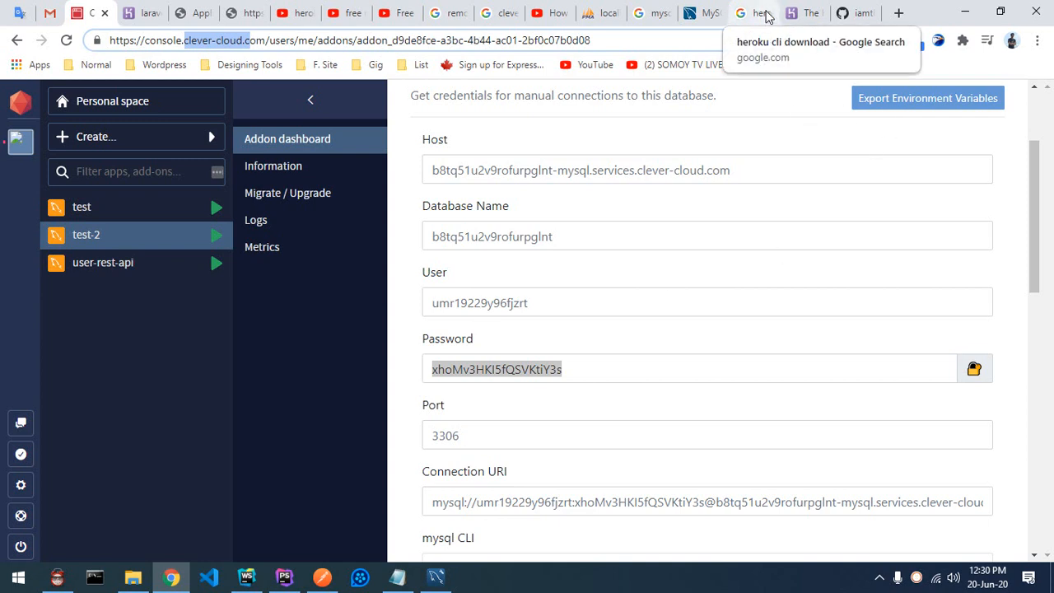
# Step: Open the Download MySQL Workbench page from Google, view Other Downloads, then return to Workbench
pyautogui.click(649, 14)
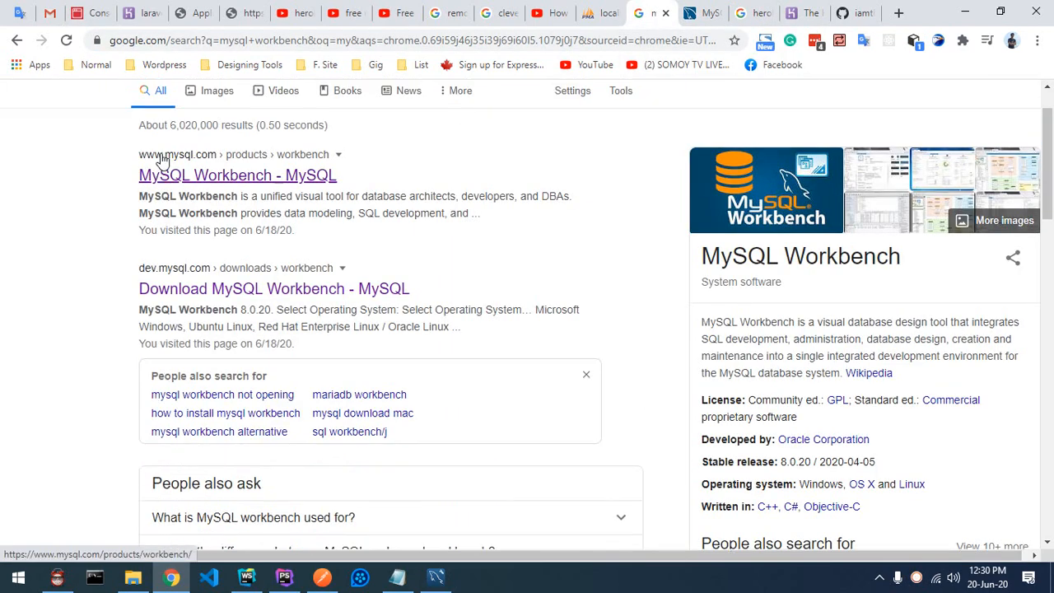
pyautogui.scroll(1, 163, 160)
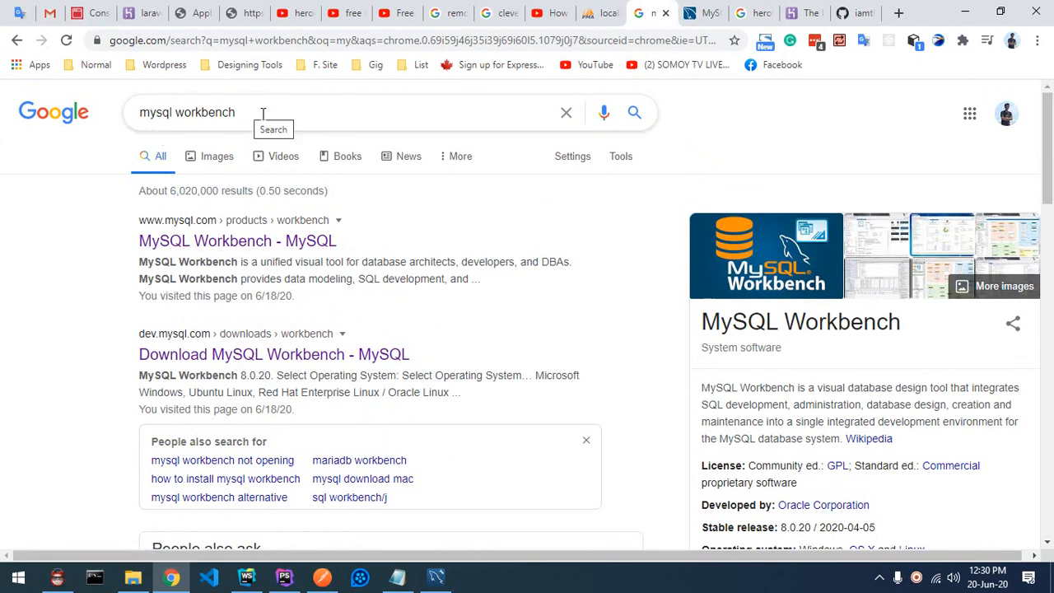
pyautogui.moveTo(263, 112); pyautogui.dragTo(116, 125)
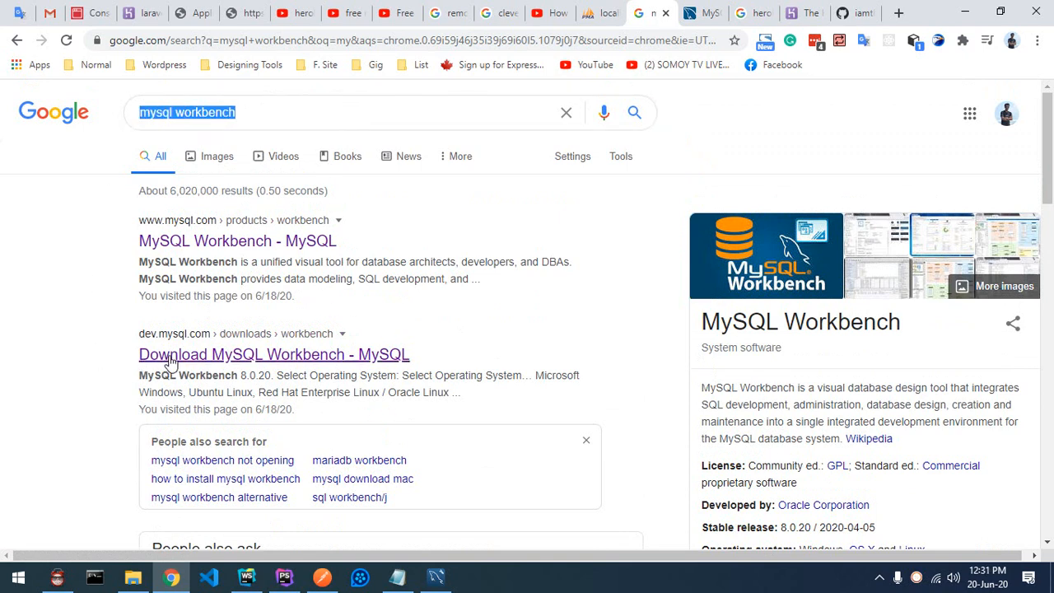
pyautogui.click(222, 361)
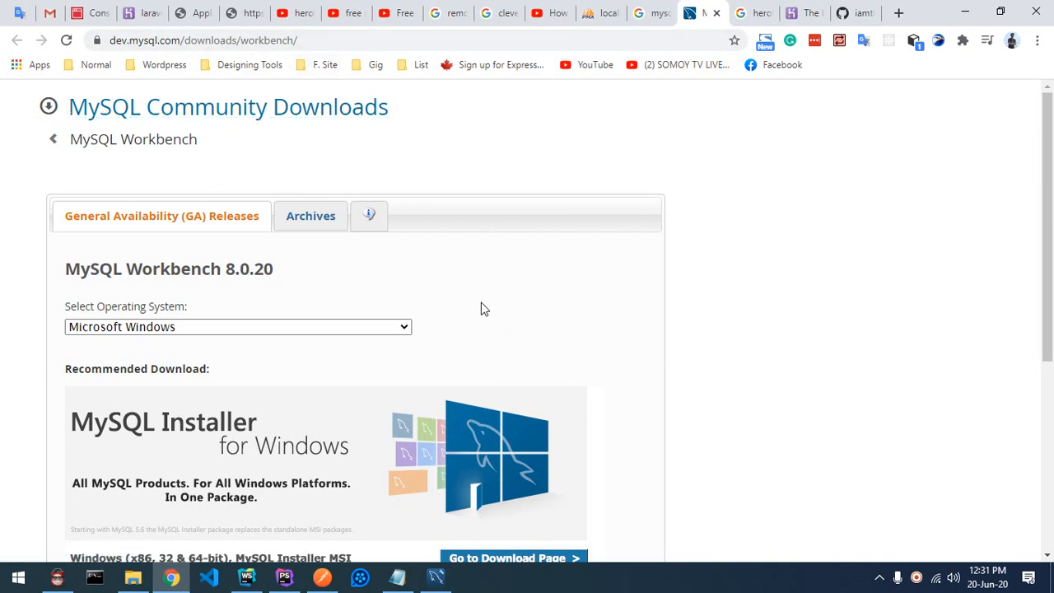
pyautogui.scroll(-4, 480, 305)
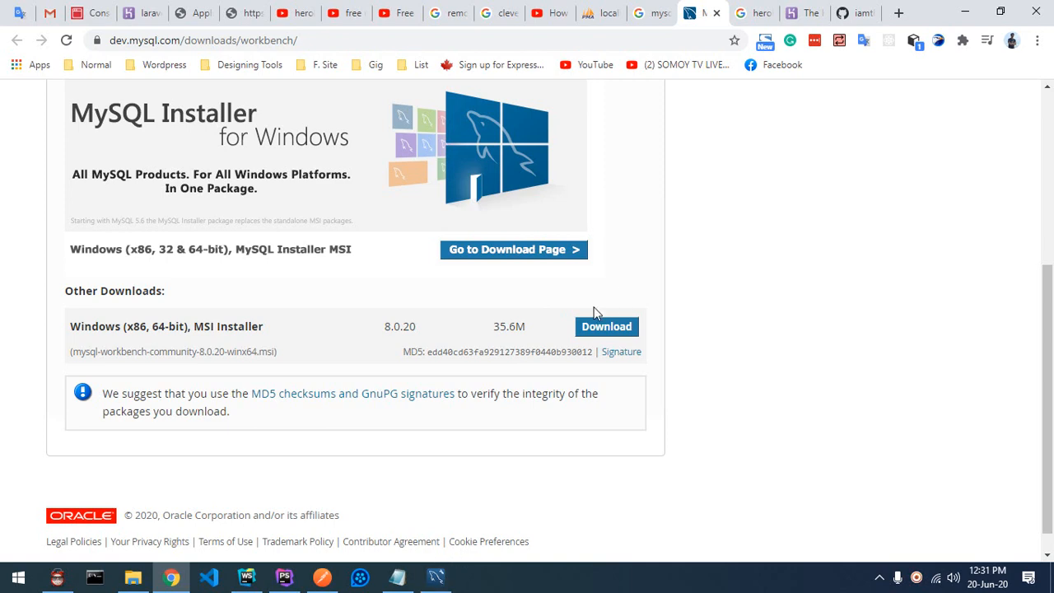
pyautogui.click(437, 579)
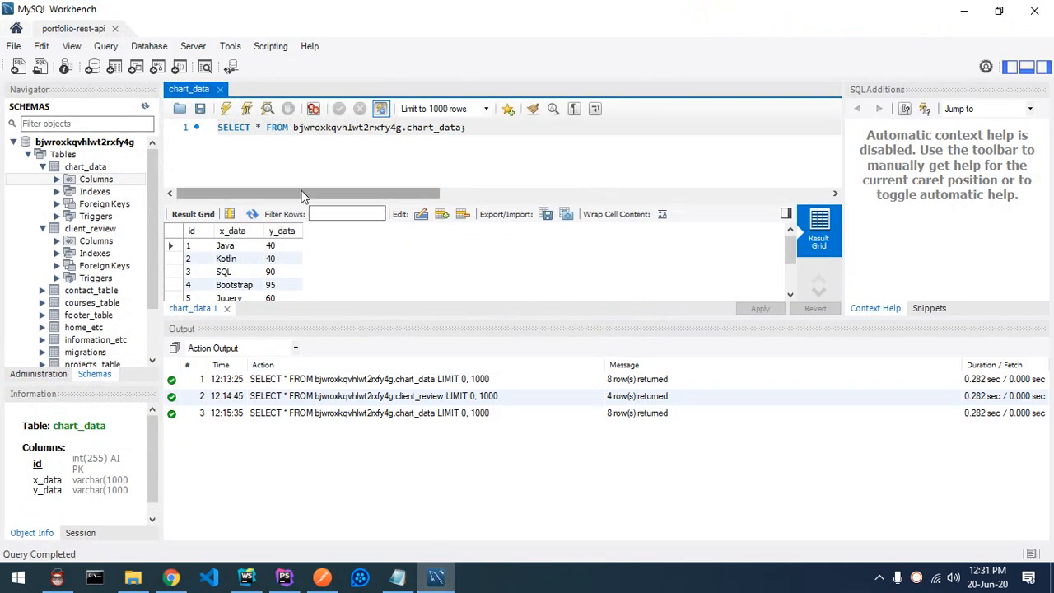
# Step: Exit MySQL Workbench and relaunch MySQL Workbench 8.0 CE from the Start menu's All apps
pyautogui.click(14, 143)
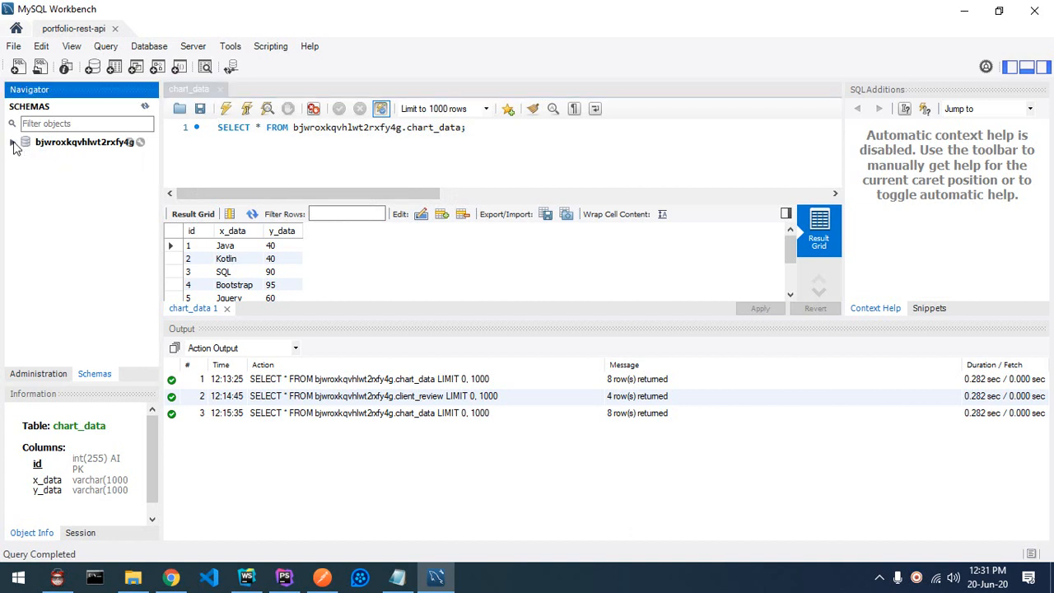
pyautogui.click(13, 47)
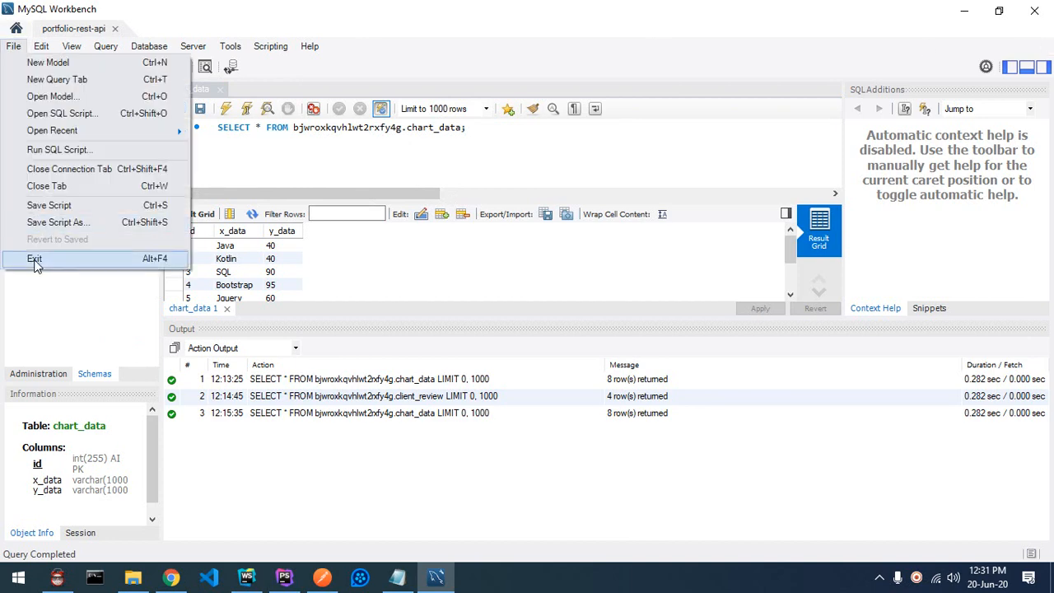
pyautogui.click(34, 260)
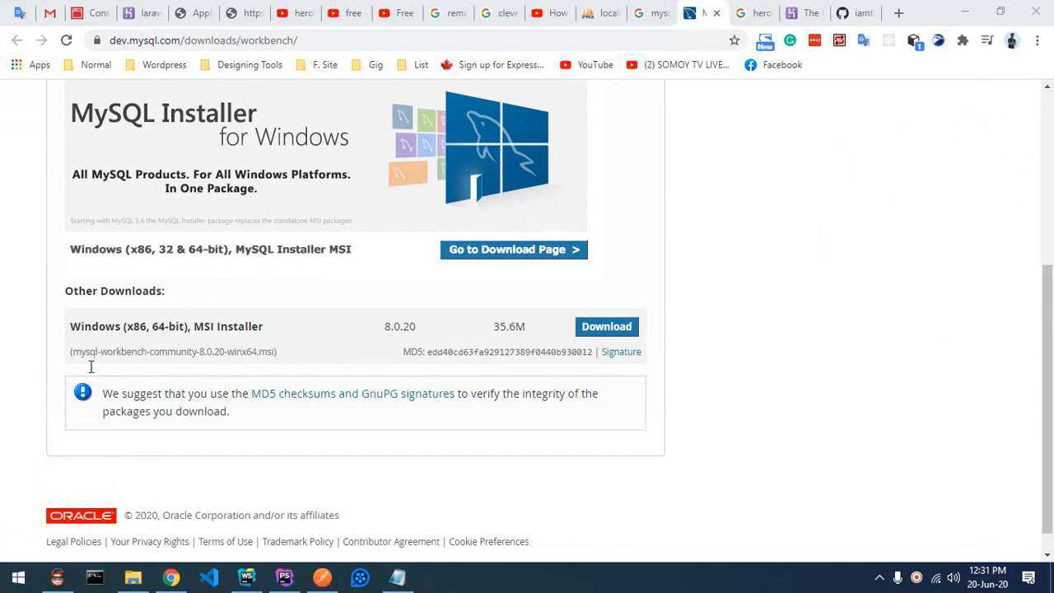
pyautogui.click(18, 579)
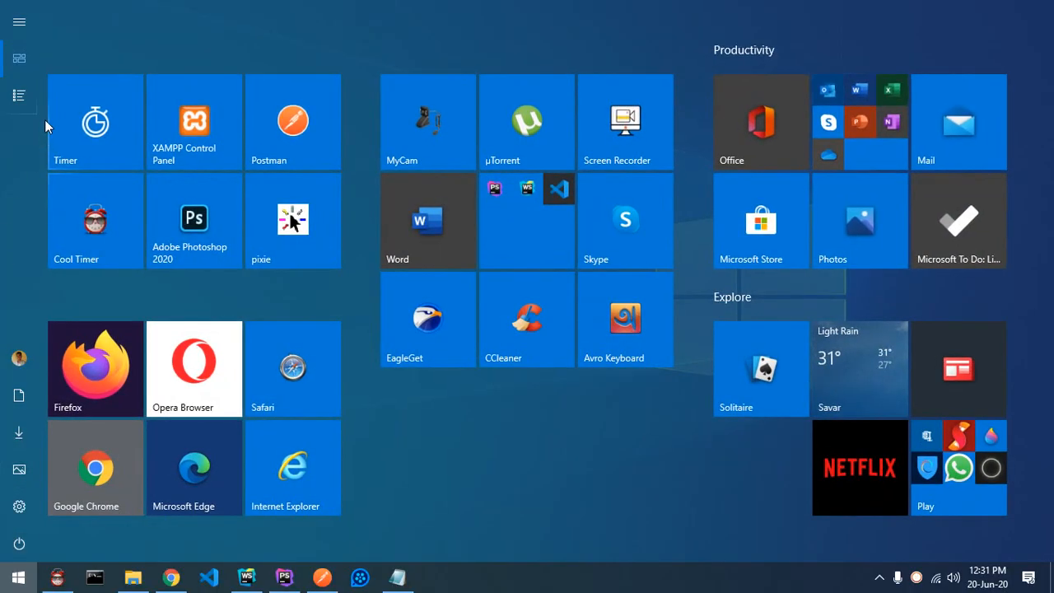
pyautogui.click(17, 96)
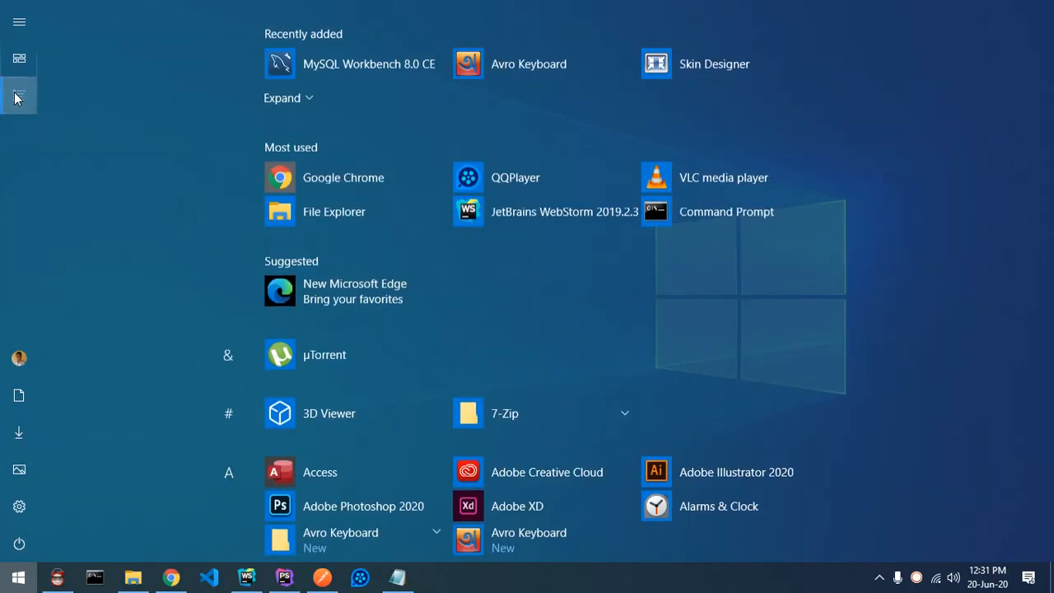
pyautogui.click(372, 66)
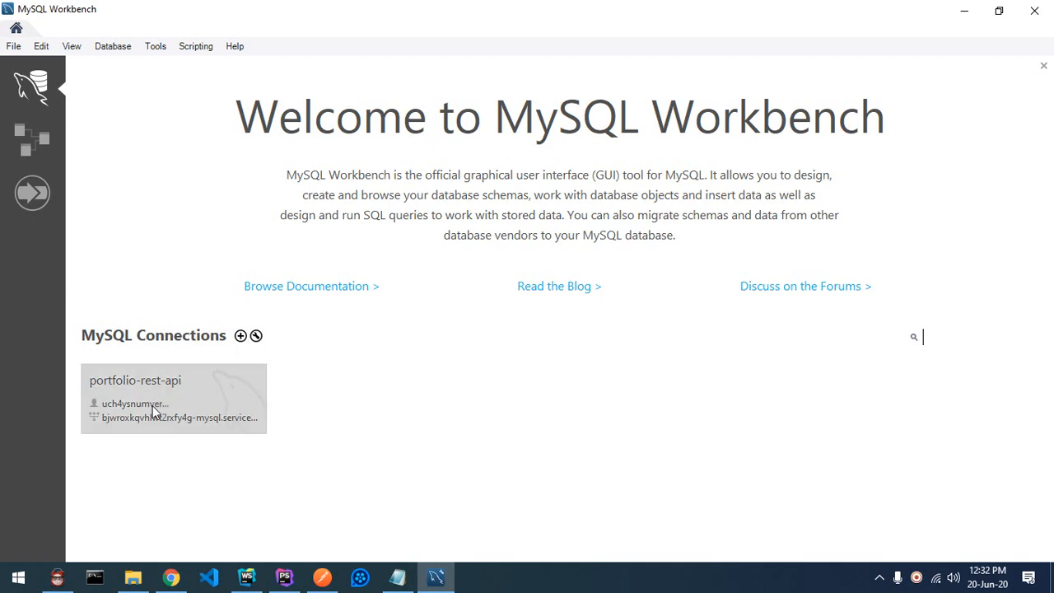
# Step: Create a new connection named test-2 with the Clever Cloud host replacing 127.0.0.1
pyautogui.click(240, 337)
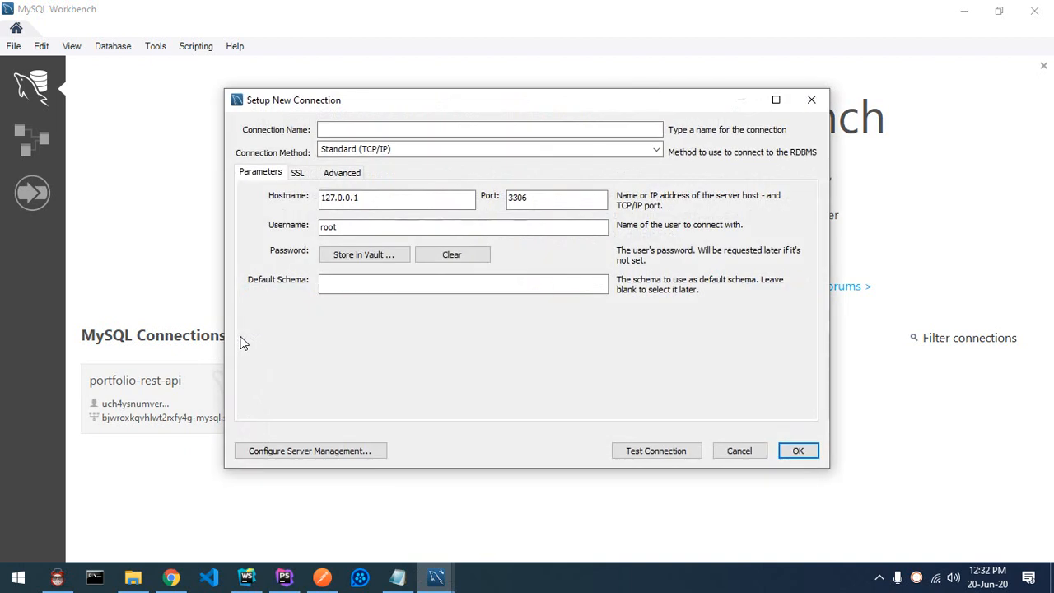
pyautogui.moveTo(357, 108); pyautogui.dragTo(297, 115)
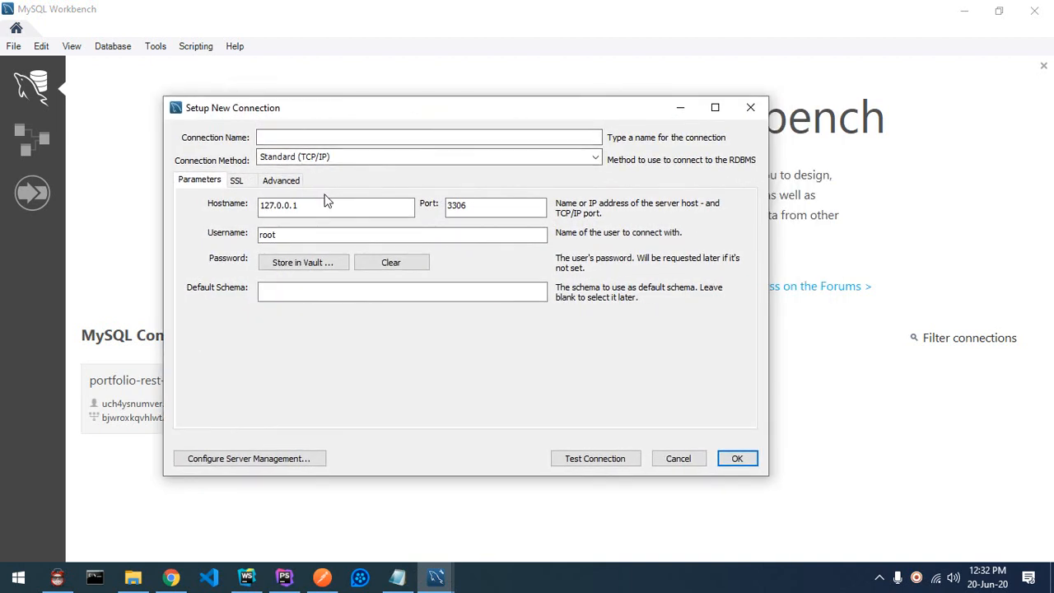
pyautogui.click(297, 138)
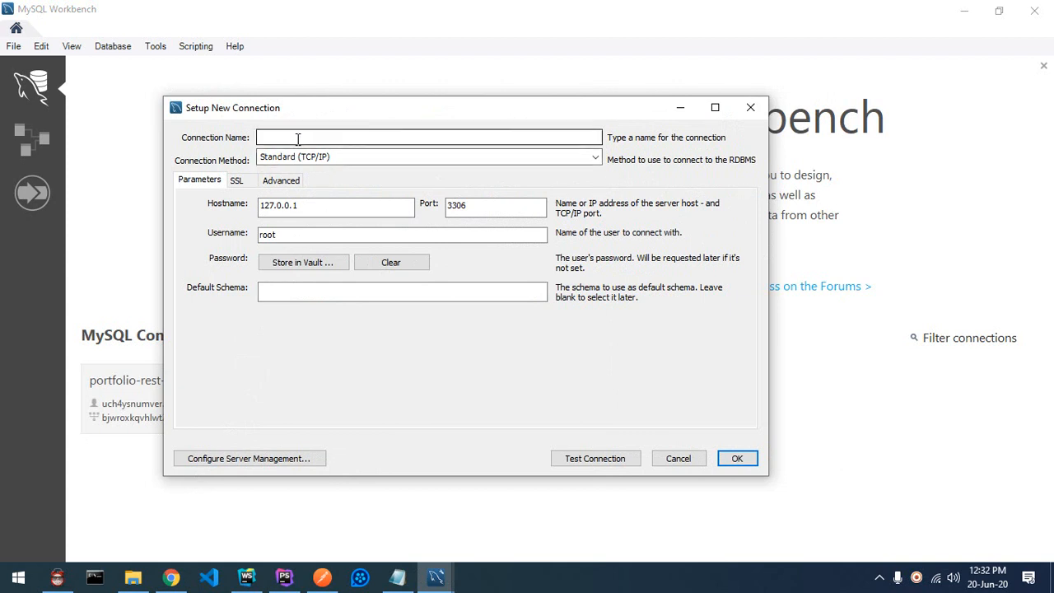
pyautogui.click(298, 139)
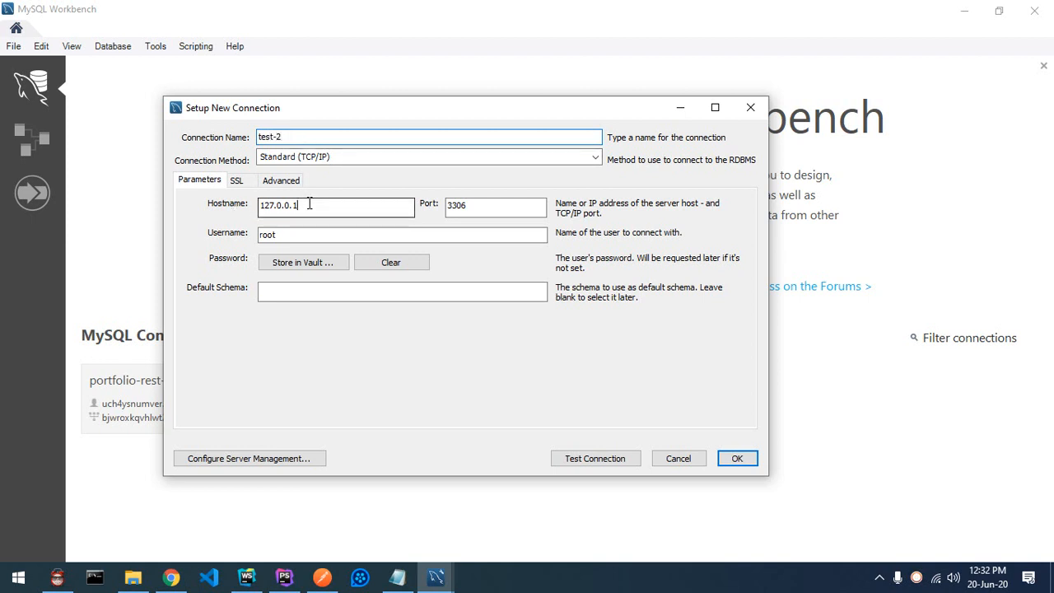
pyautogui.moveTo(309, 204); pyautogui.dragTo(259, 202)
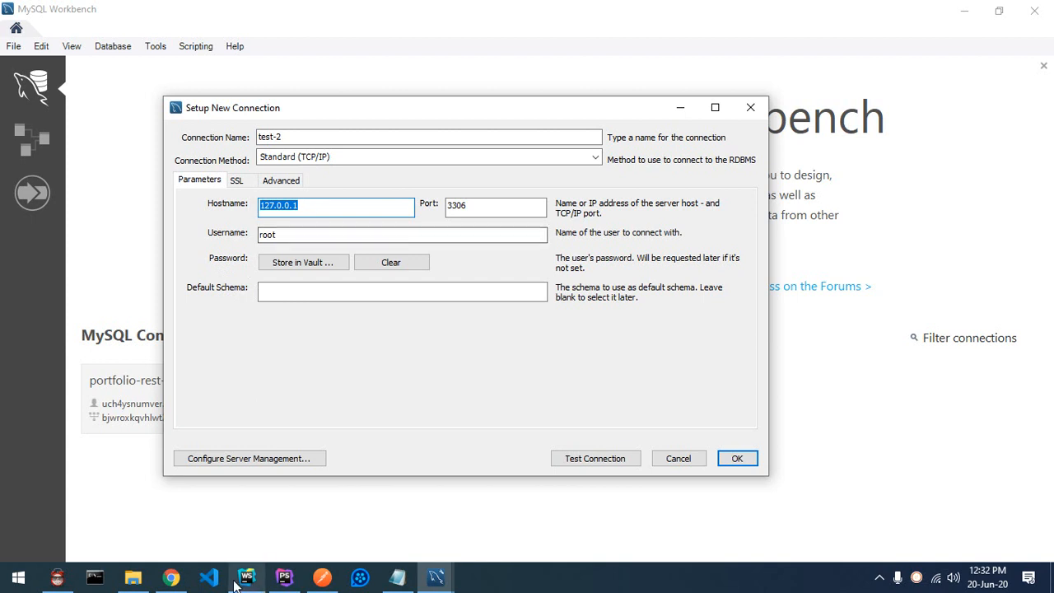
pyautogui.click(169, 579)
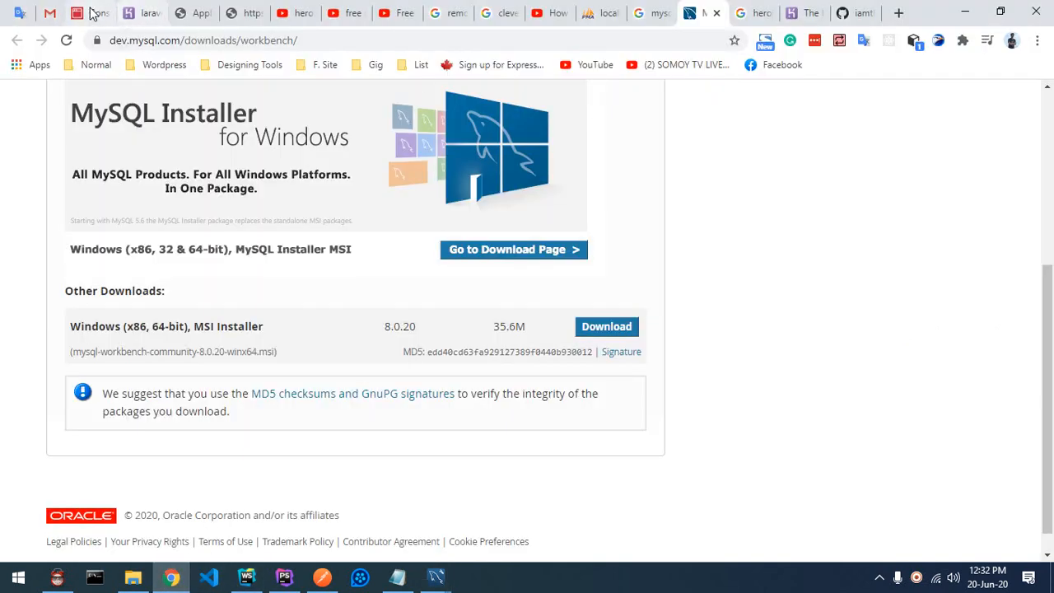
pyautogui.click(89, 13)
pyautogui.scroll(1, 453, 296)
pyautogui.click(511, 247)
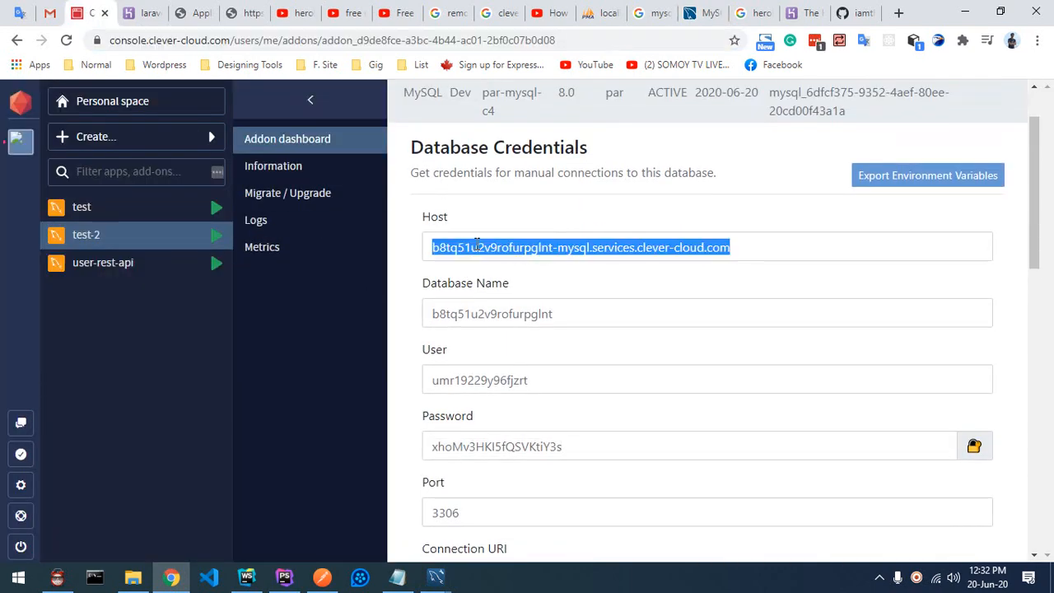
pyautogui.click(436, 576)
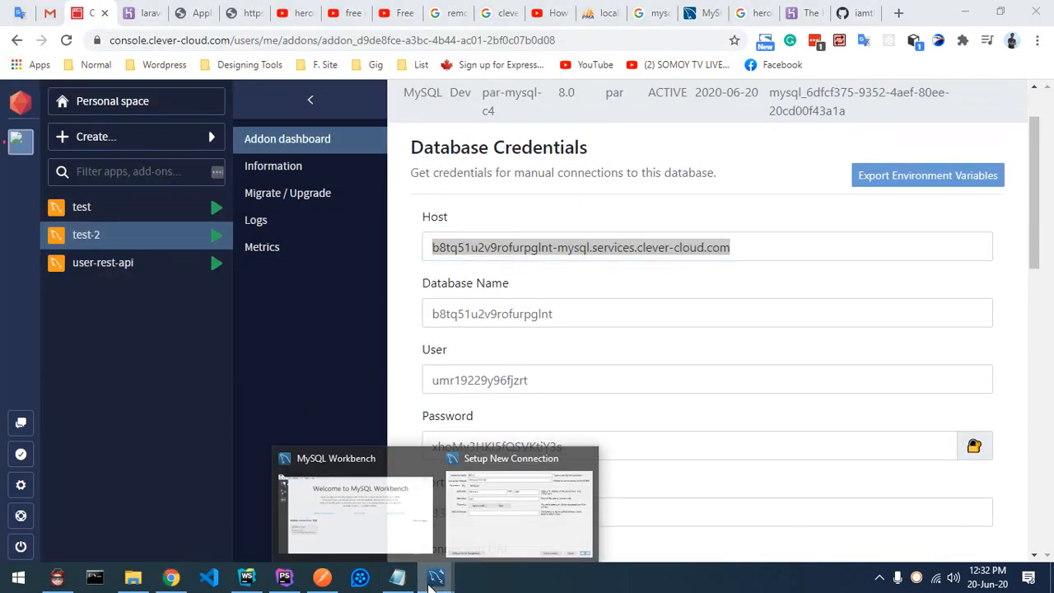
pyautogui.click(506, 504)
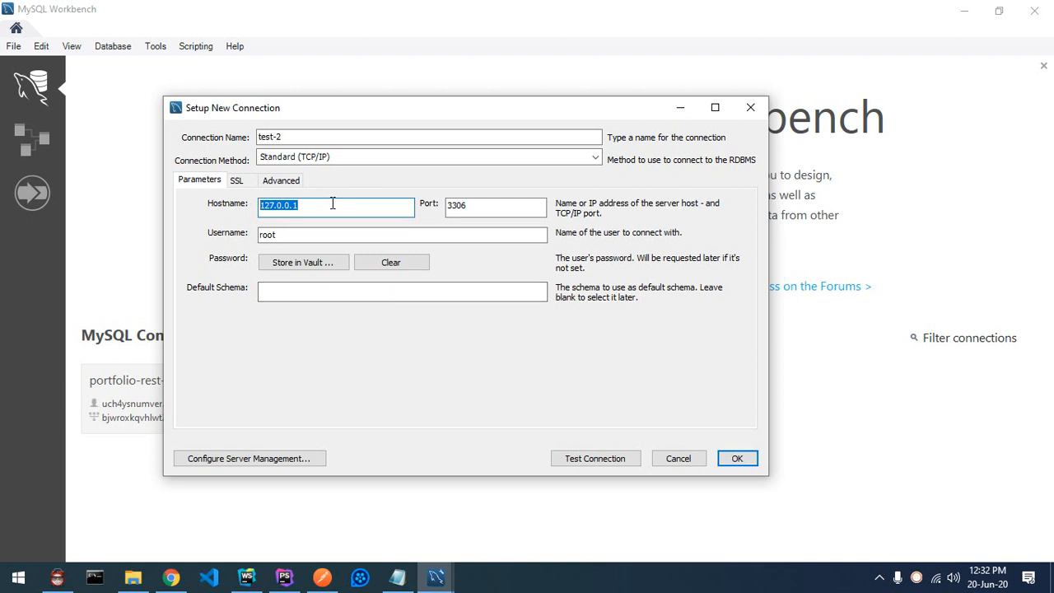
pyautogui.write('furpglnt-mysql.services.clever-cloud.com')
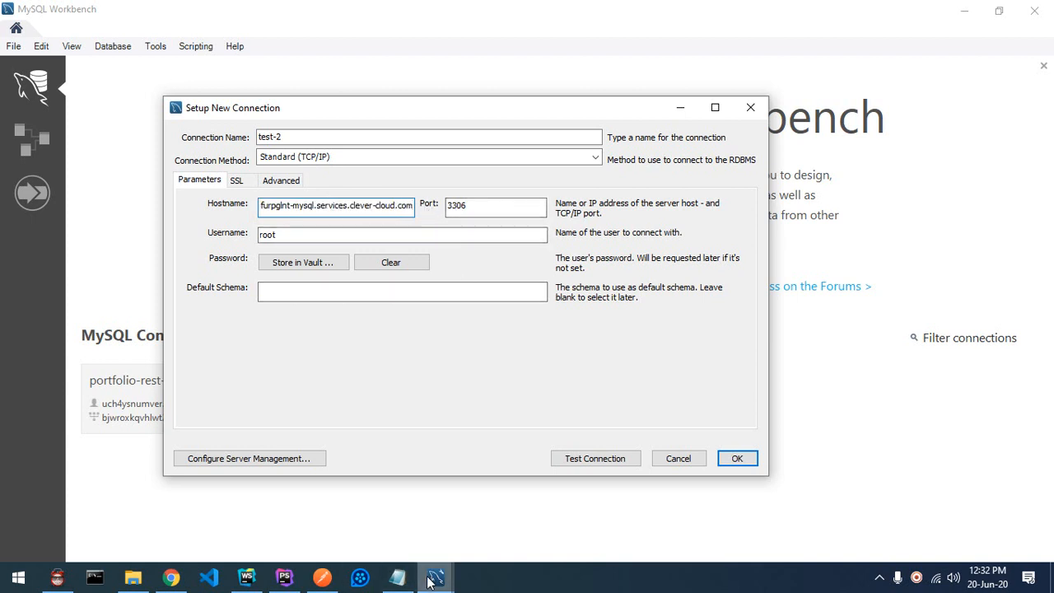
# Step: Set the connection's default schema to the Clever Cloud database name
pyautogui.click(170, 577)
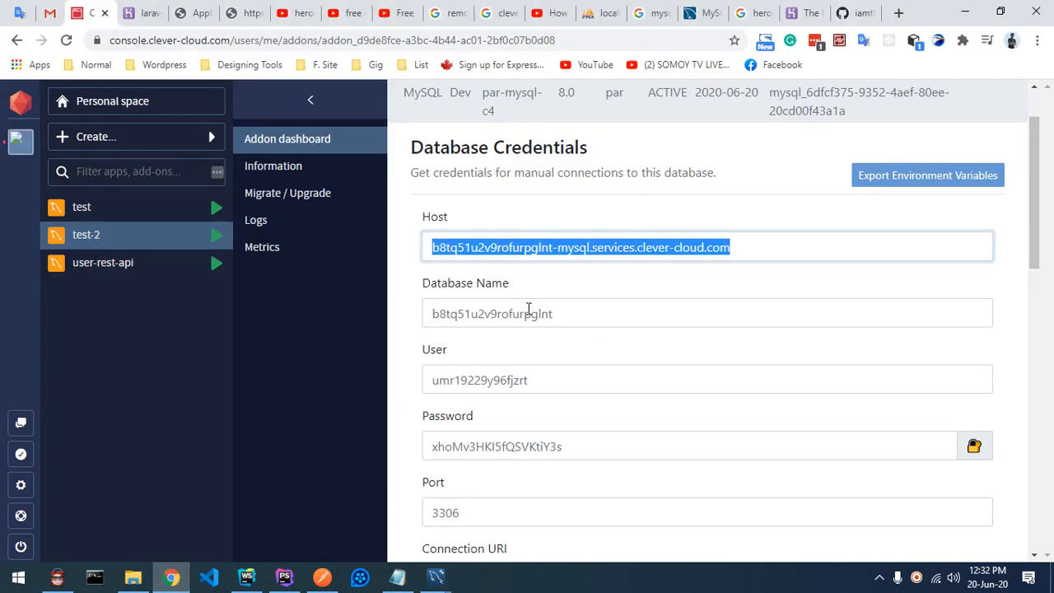
pyautogui.click(527, 314)
pyautogui.hotkey('ctrl', 'c')
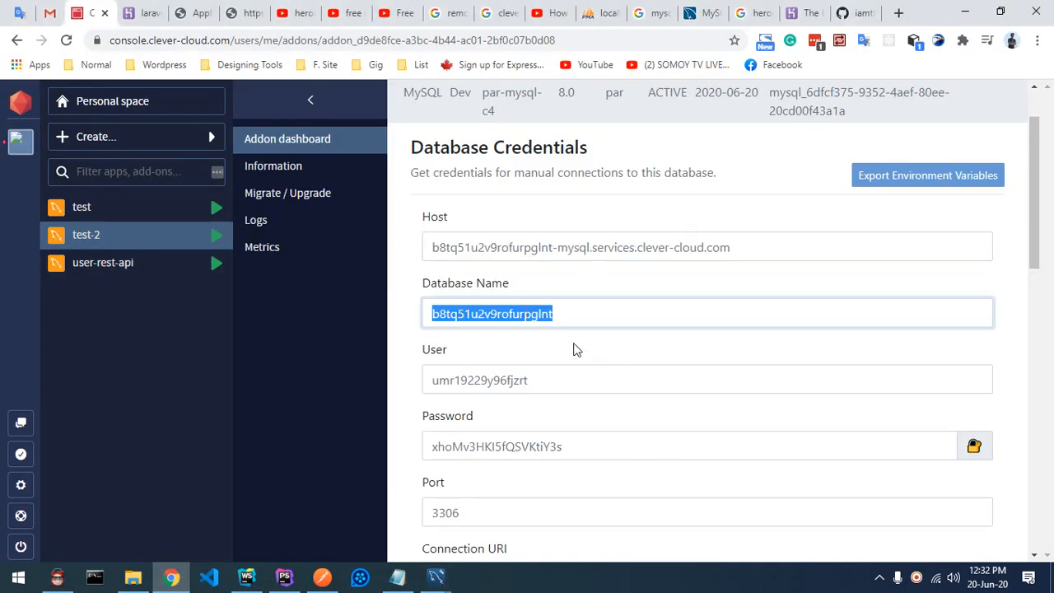
pyautogui.moveTo(436, 576)
pyautogui.click(503, 494)
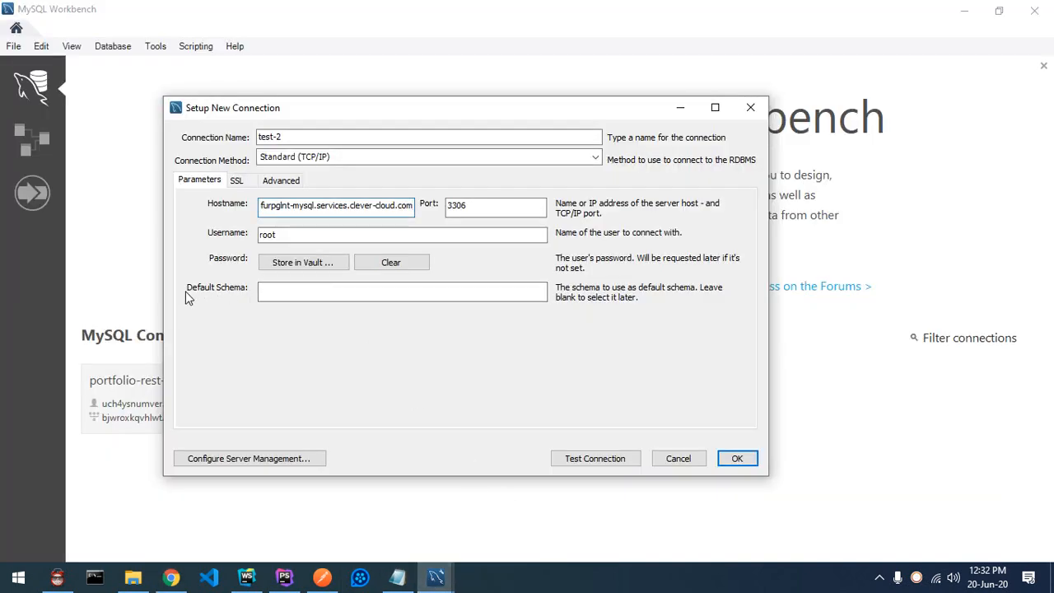
pyautogui.click(263, 292)
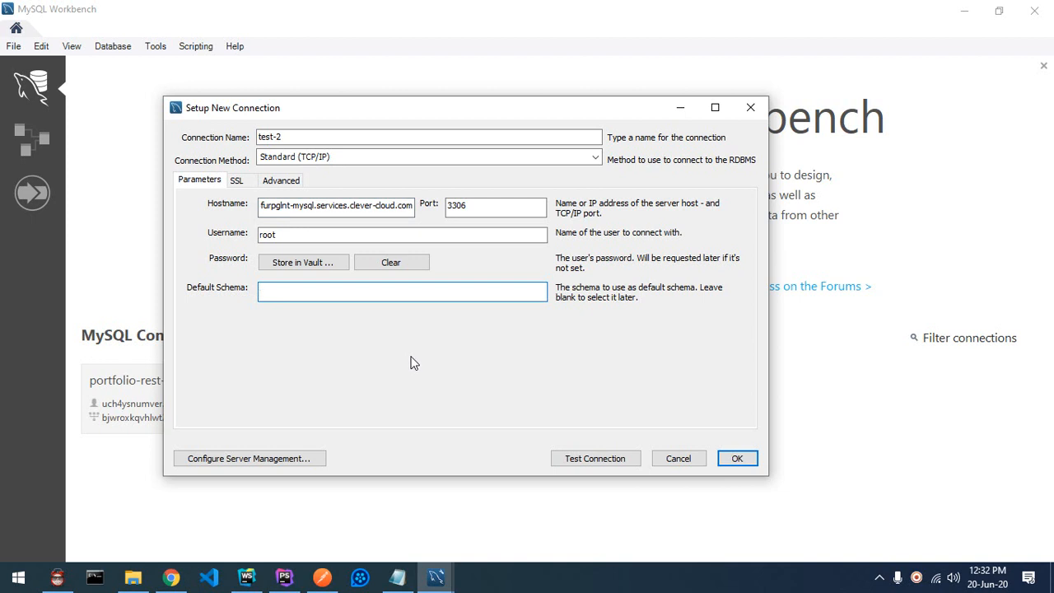
pyautogui.hotkey('ctrl', 'v')
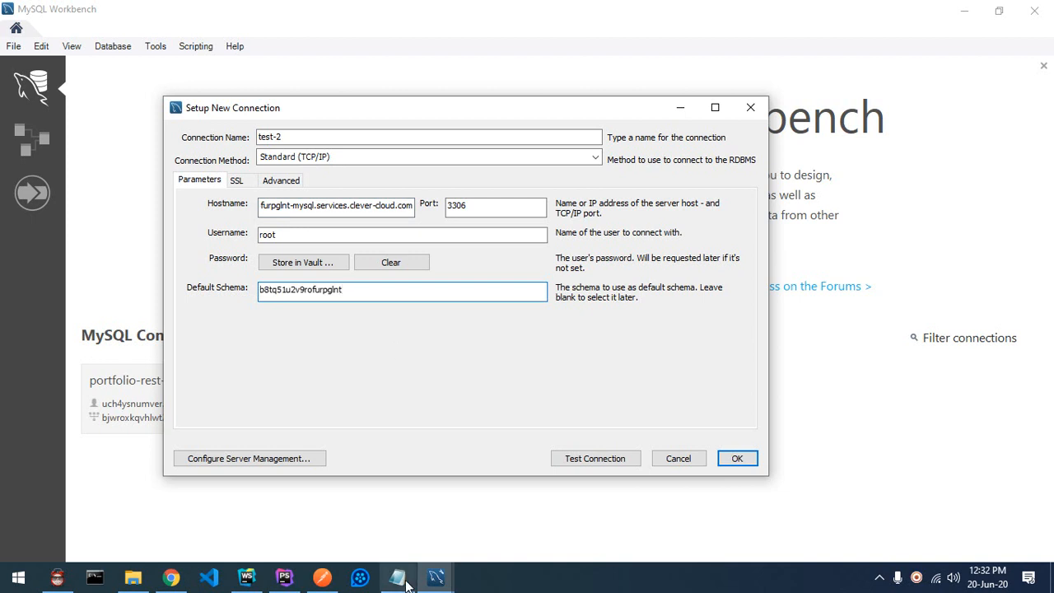
# Step: Replace the root username with the Clever Cloud database user
pyautogui.click(170, 578)
pyautogui.click(469, 380)
pyautogui.hotkey('ctrl', 'c')
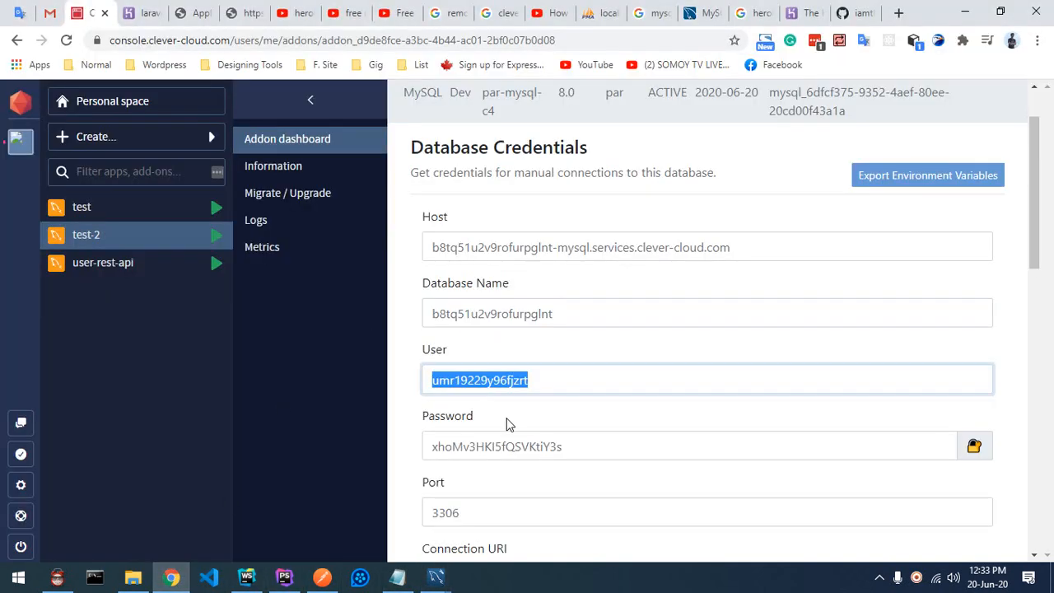
pyautogui.hotkey('alt', 'Tab')
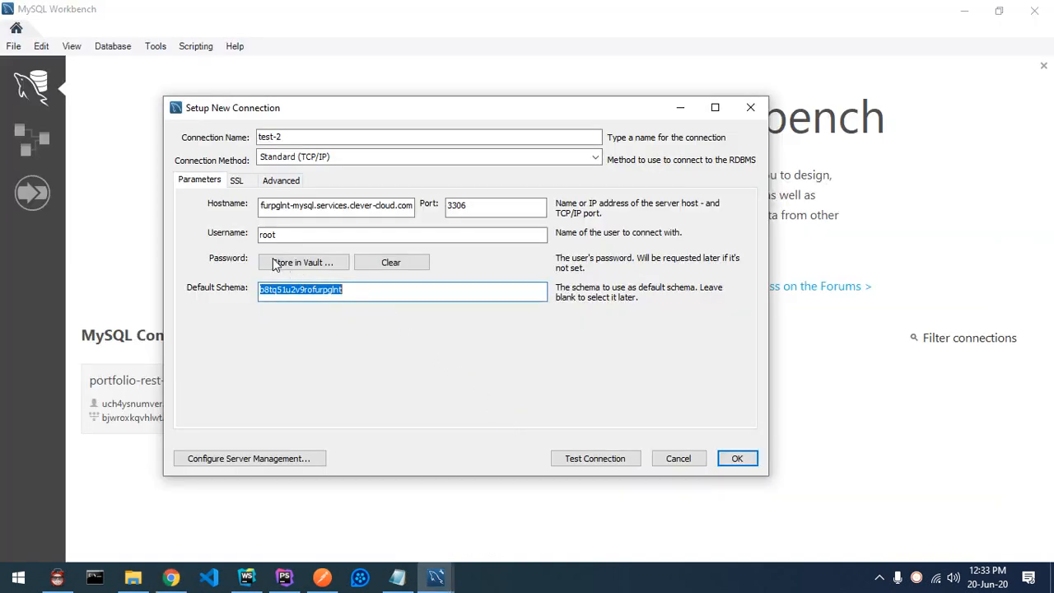
pyautogui.click(302, 236)
pyautogui.moveTo(290, 237); pyautogui.dragTo(254, 234)
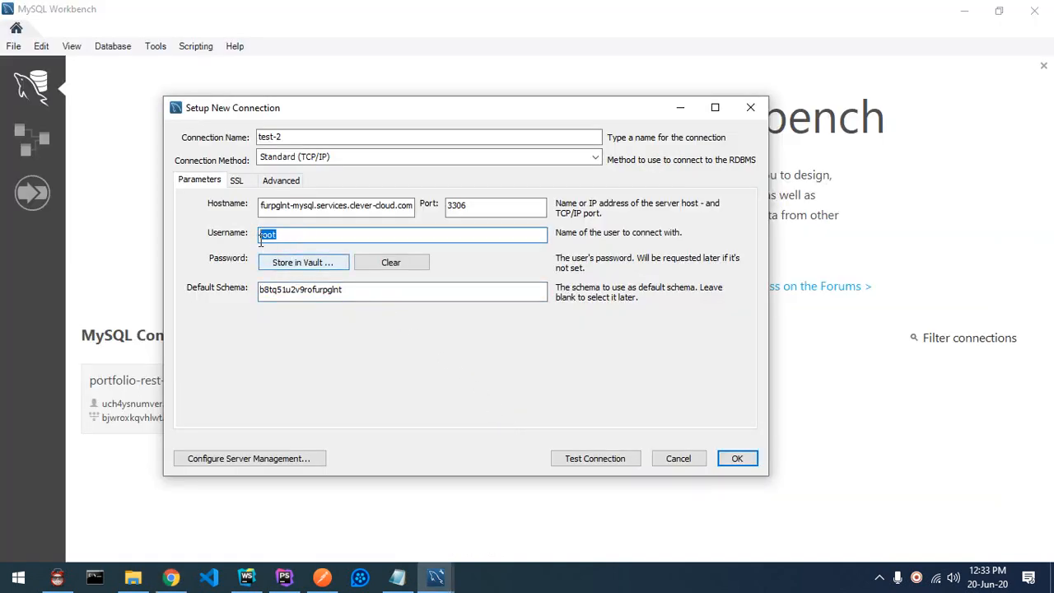
pyautogui.hotkey('ctrl', 'v')
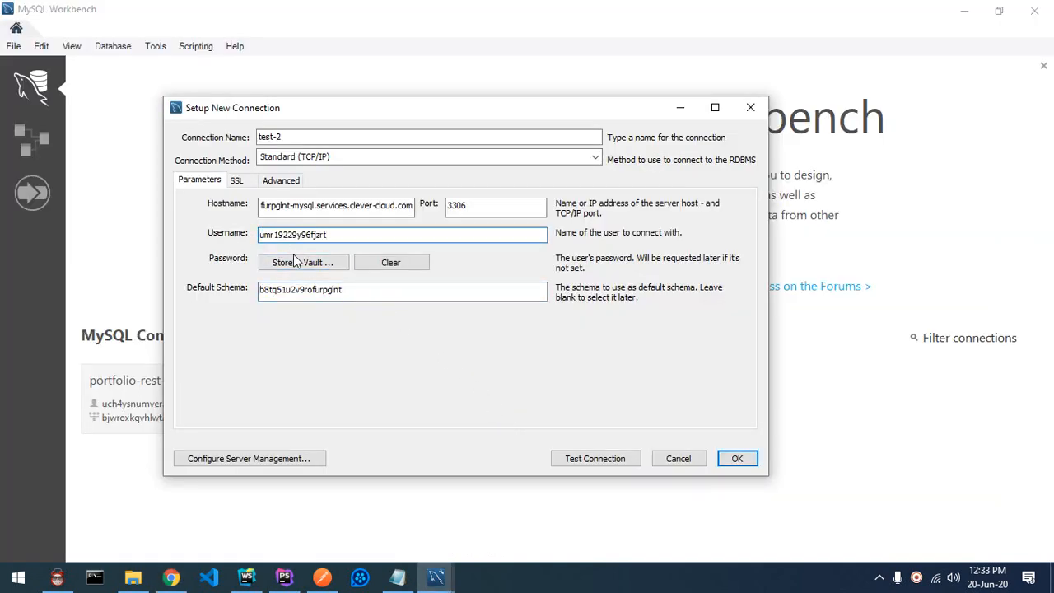
# Step: Store the Clever Cloud database password in the vault for test-2
pyautogui.click(299, 264)
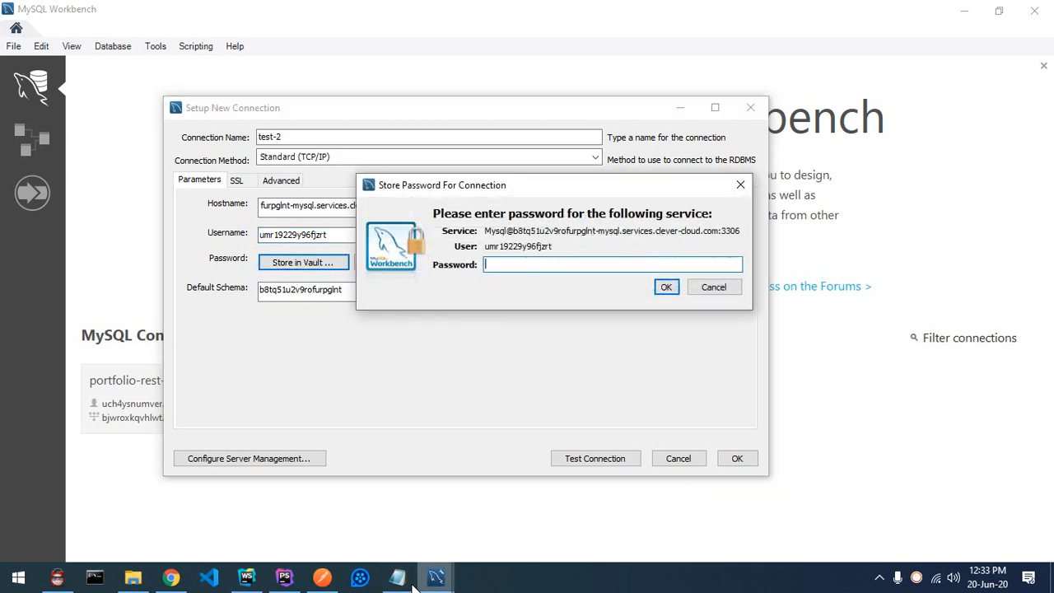
pyautogui.click(186, 574)
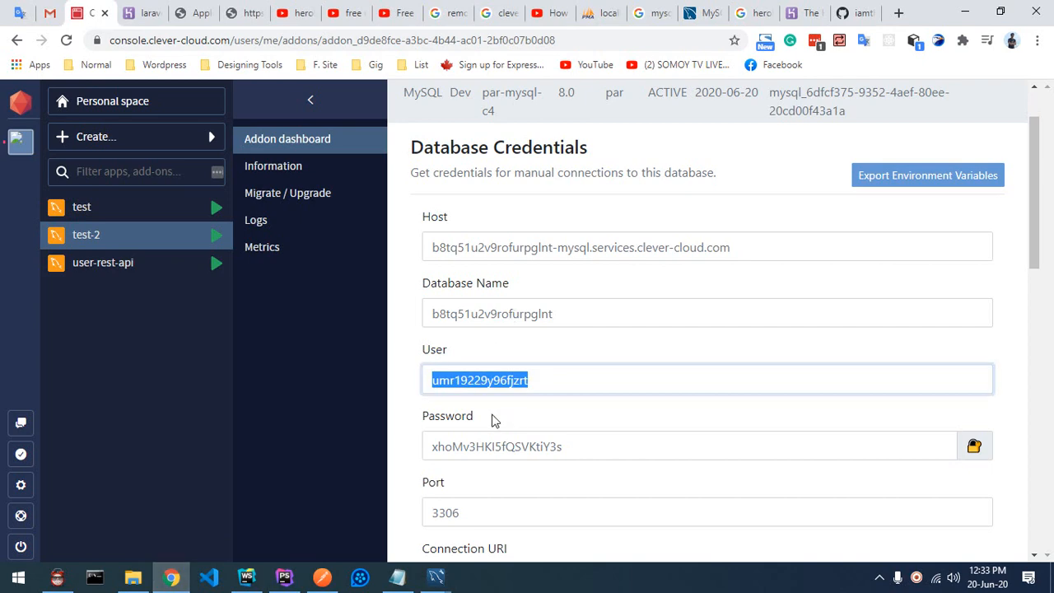
pyautogui.doubleClick(466, 446)
pyautogui.hotkey('alt', 'Tab')
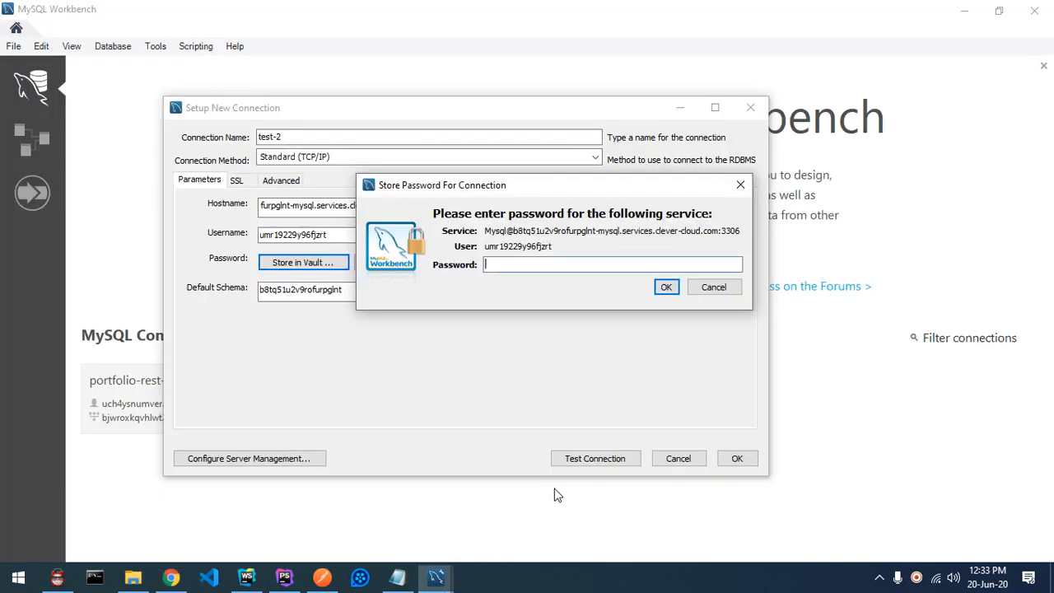
pyautogui.hotkey('ctrl', 'v')
pyautogui.click(666, 287)
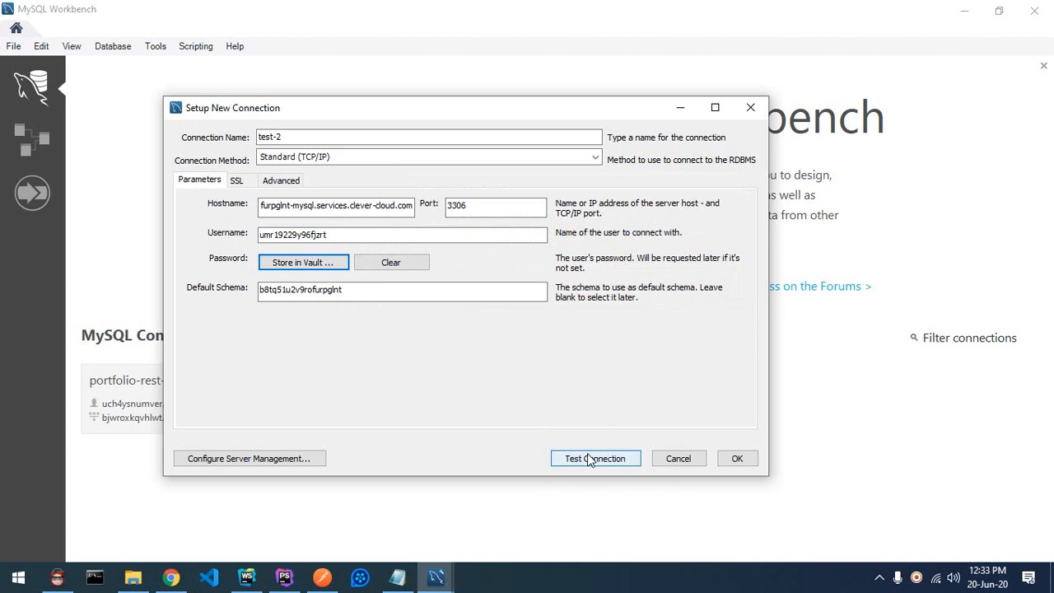
# Step: Test the test-2 connection successfully and save it
pyautogui.moveTo(593, 124); pyautogui.dragTo(568, 187)
pyautogui.click(171, 577)
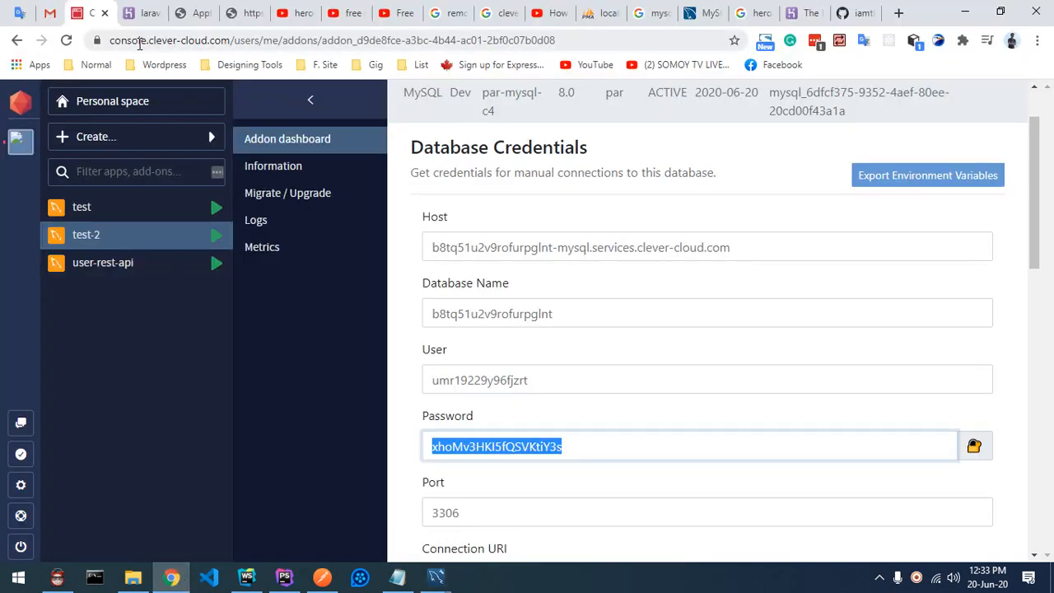
pyautogui.click(437, 577)
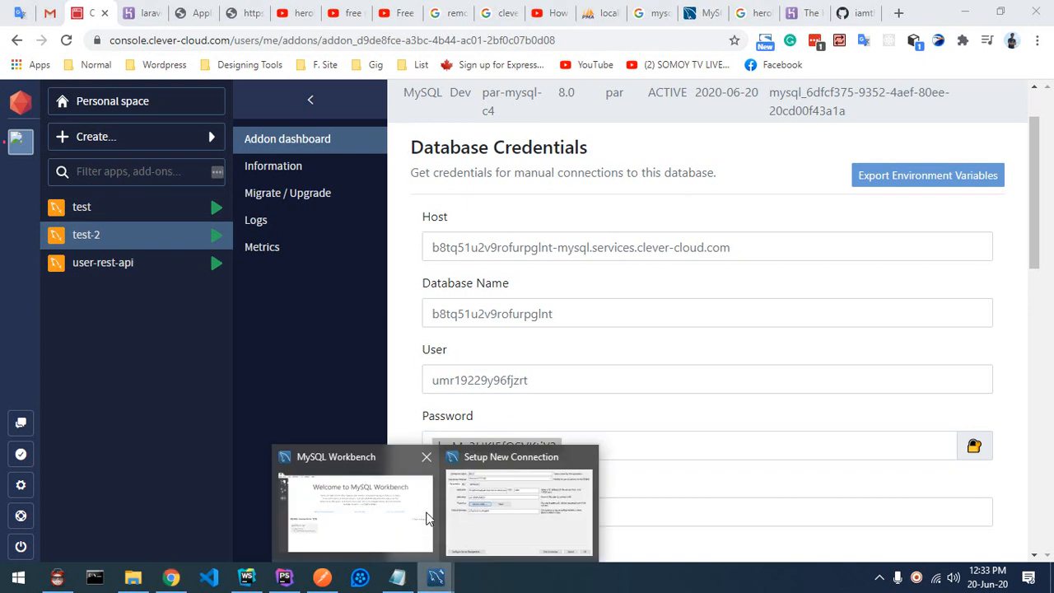
pyautogui.click(482, 487)
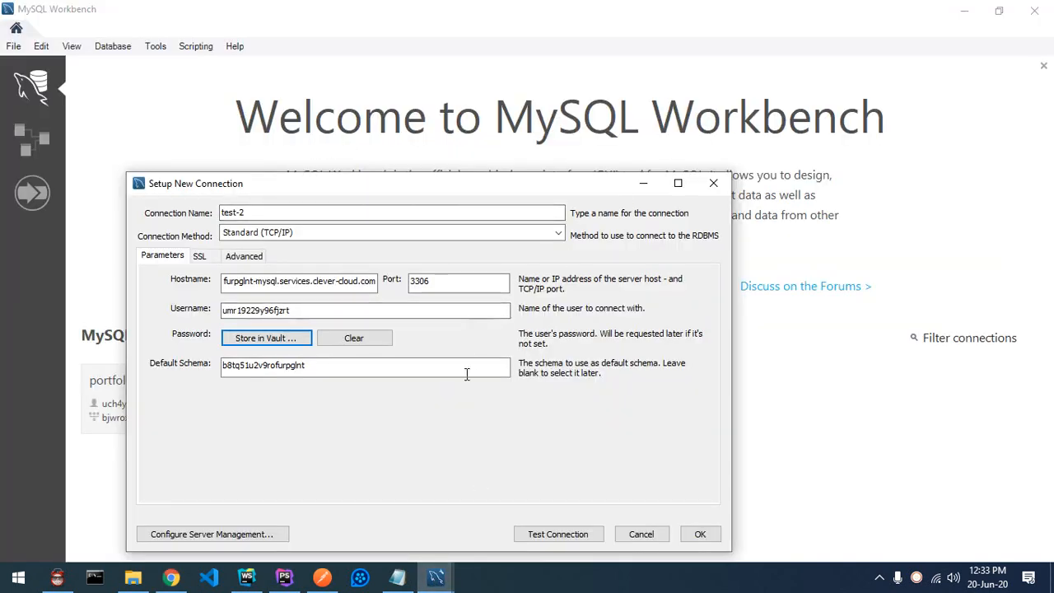
pyautogui.click(559, 537)
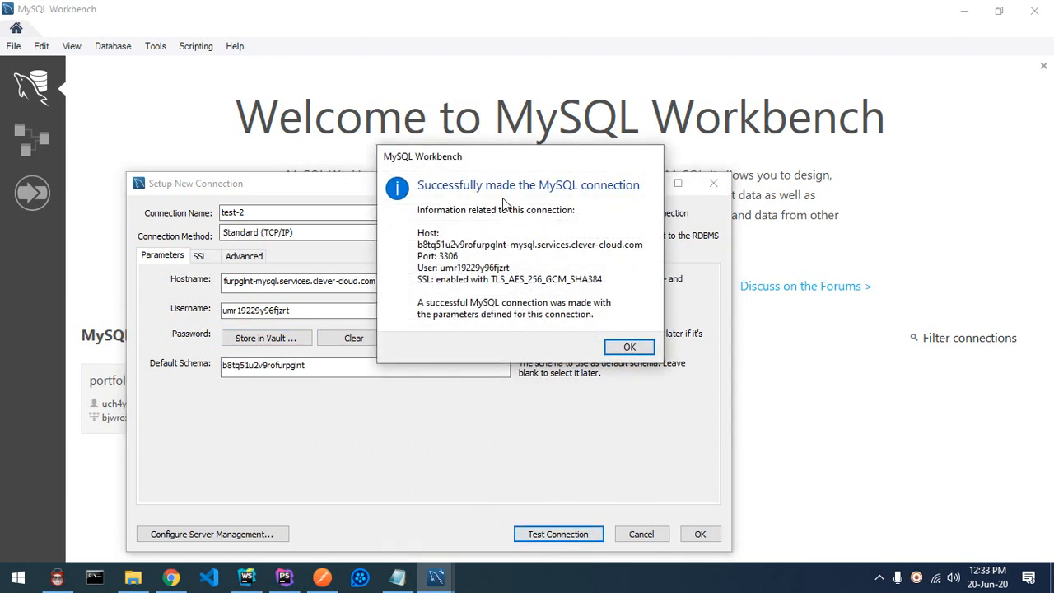
pyautogui.click(635, 347)
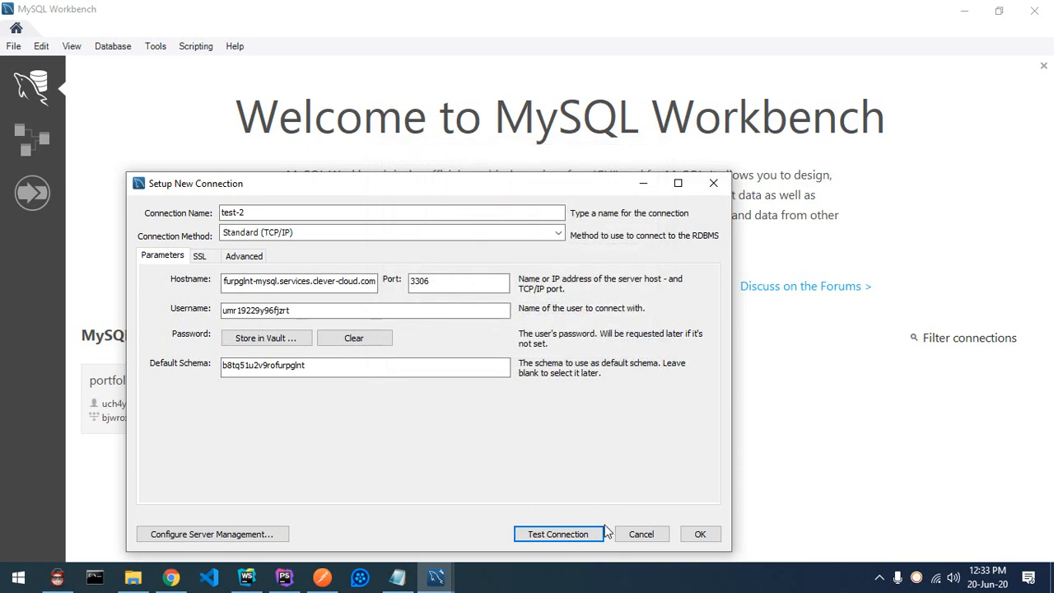
pyautogui.click(700, 536)
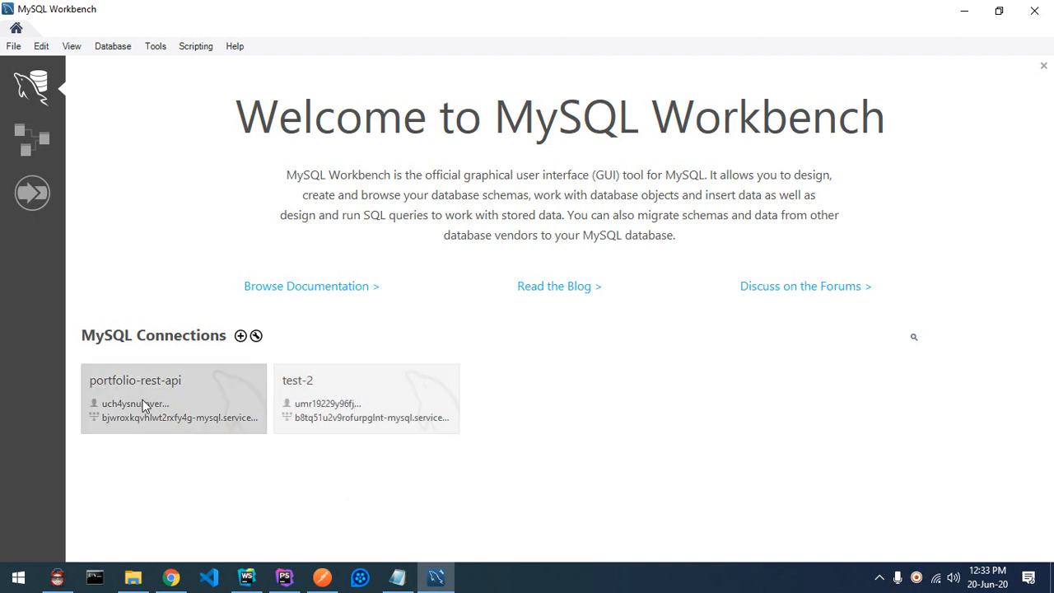
# Step: Open the test-2 SQL editor, then show the Heroku laravel-test-api settings in Chrome
pyautogui.click(350, 402)
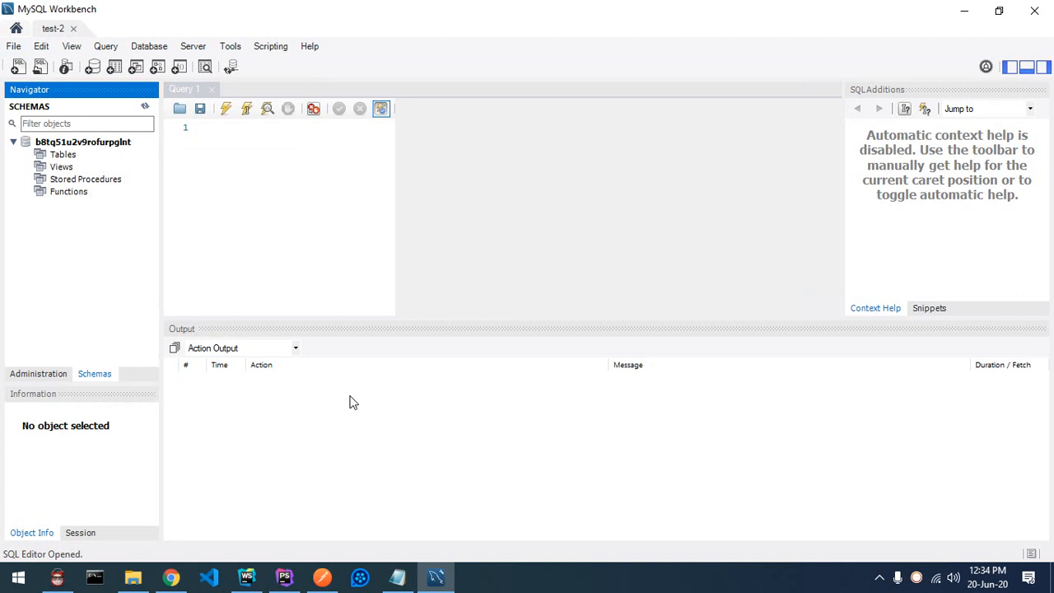
pyautogui.click(171, 577)
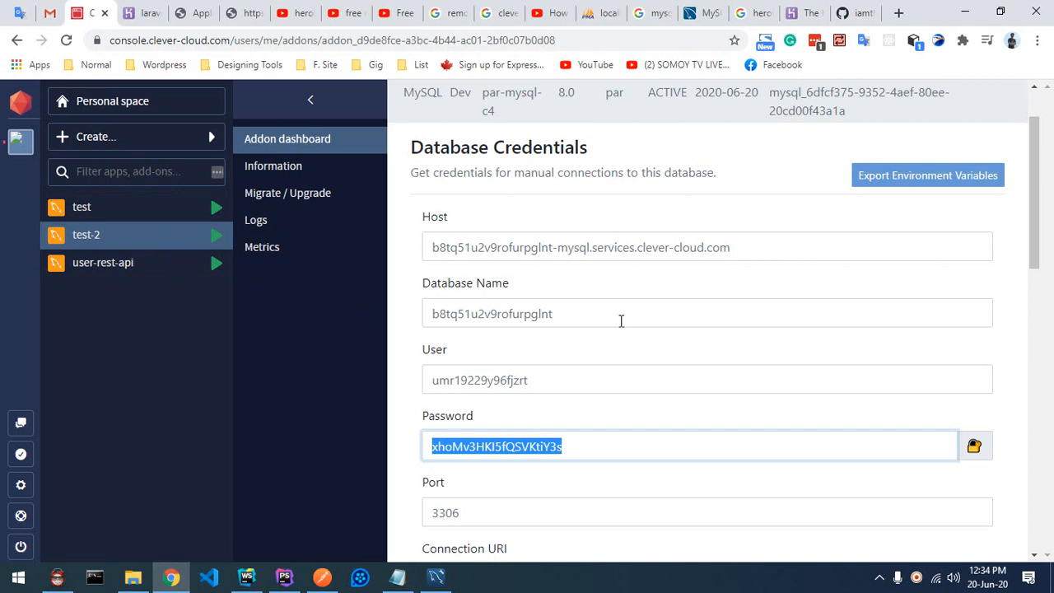
pyautogui.click(136, 12)
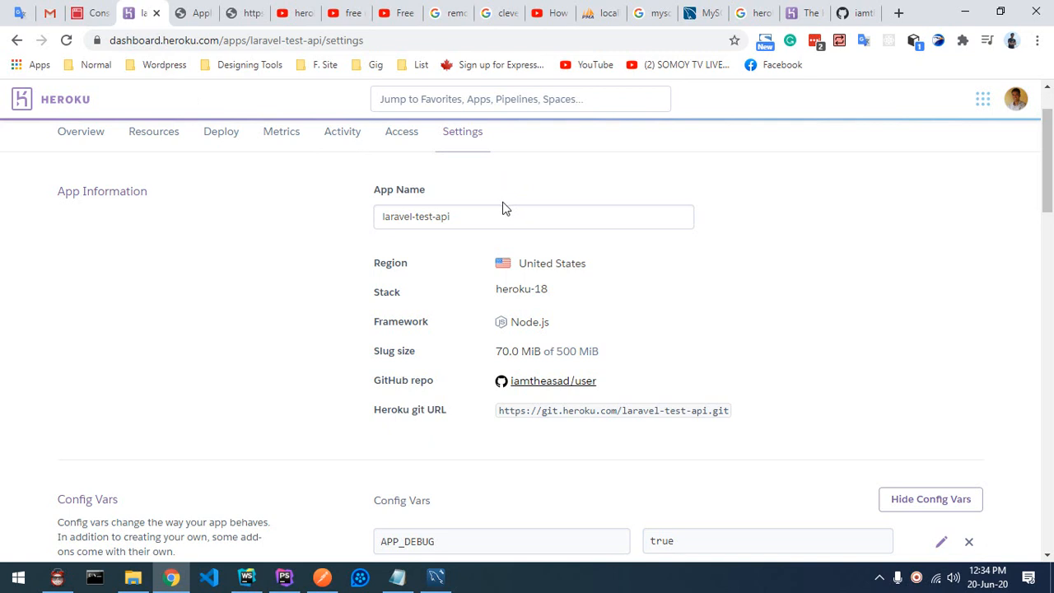
# Step: Check the Clever Cloud credentials, then return to the empty Query 1 editor on test-2
pyautogui.click(90, 15)
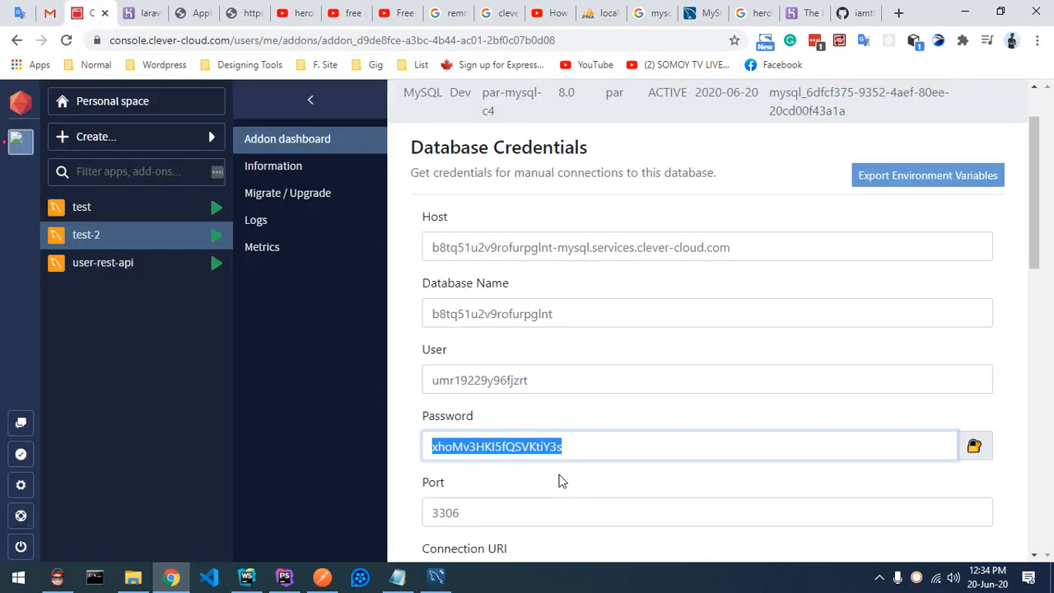
pyautogui.click(436, 577)
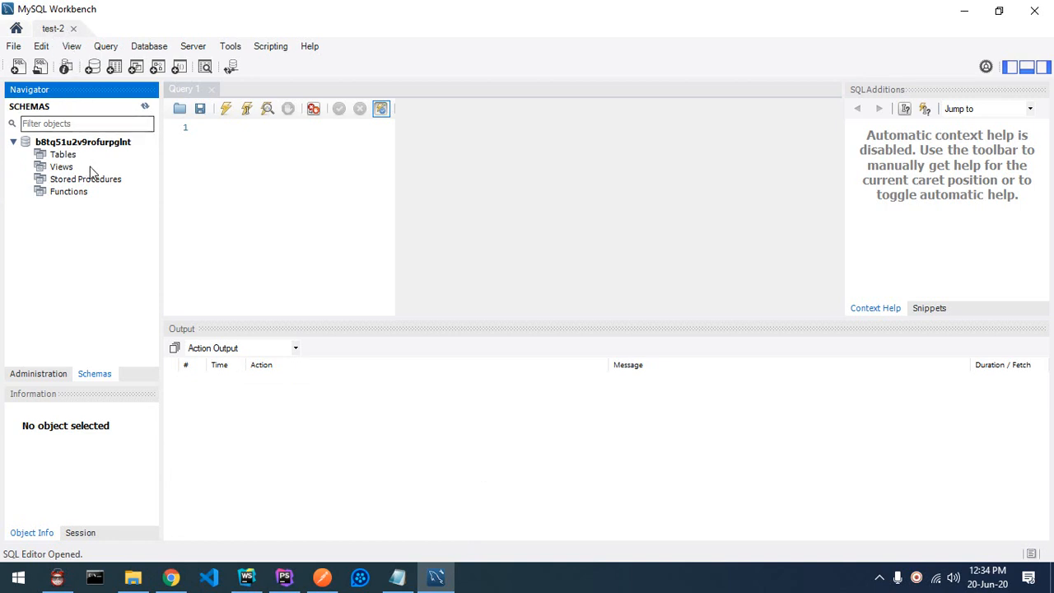
pyautogui.click(183, 583)
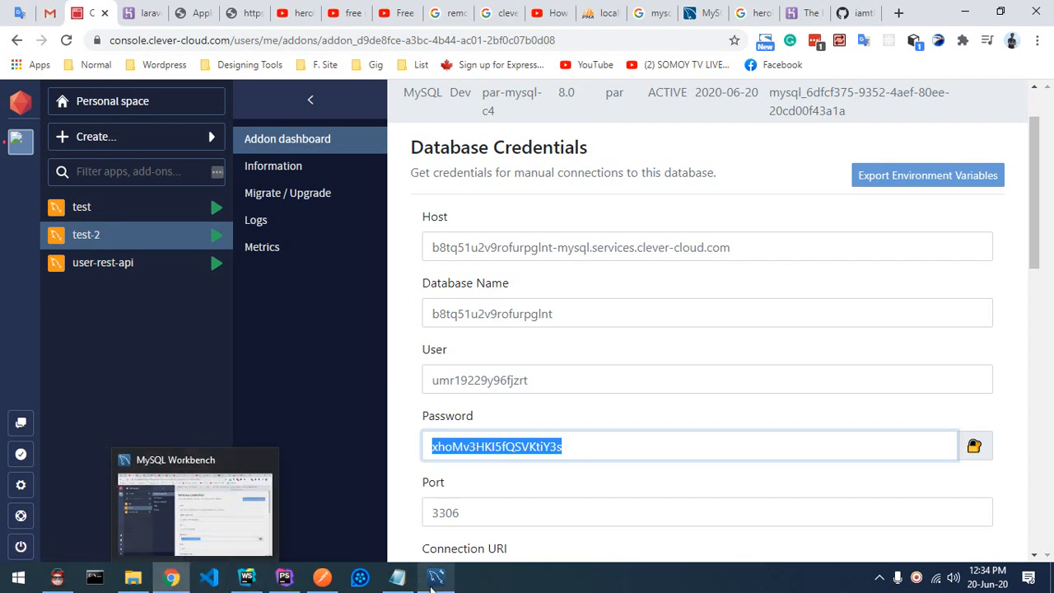
pyautogui.click(435, 577)
pyautogui.click(234, 215)
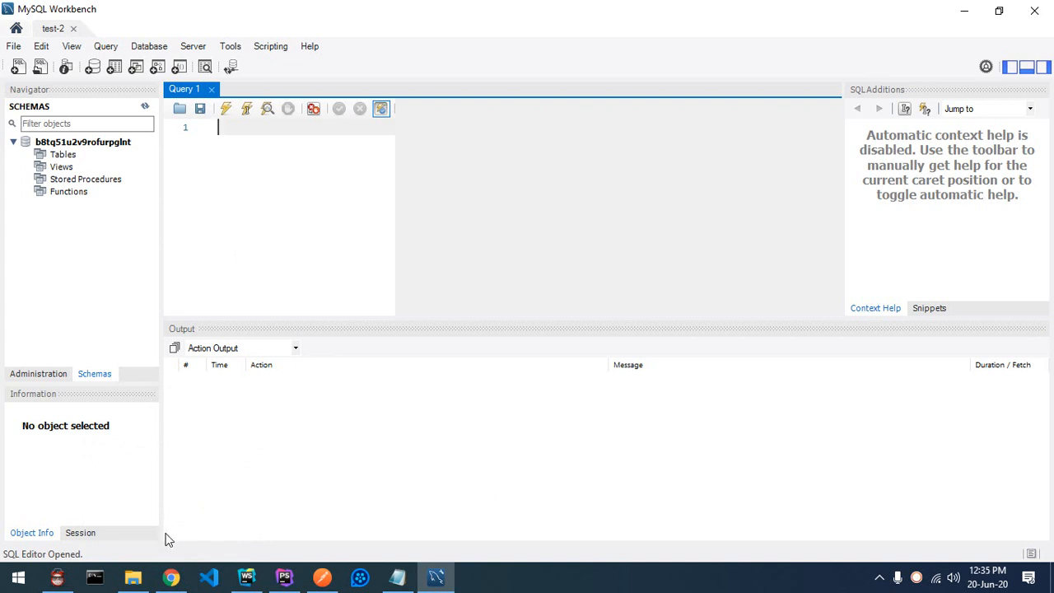
# Step: Launch XAMPP Control Panel so Apache and MySQL run, minimize it, and return to Chrome
pyautogui.click(14, 587)
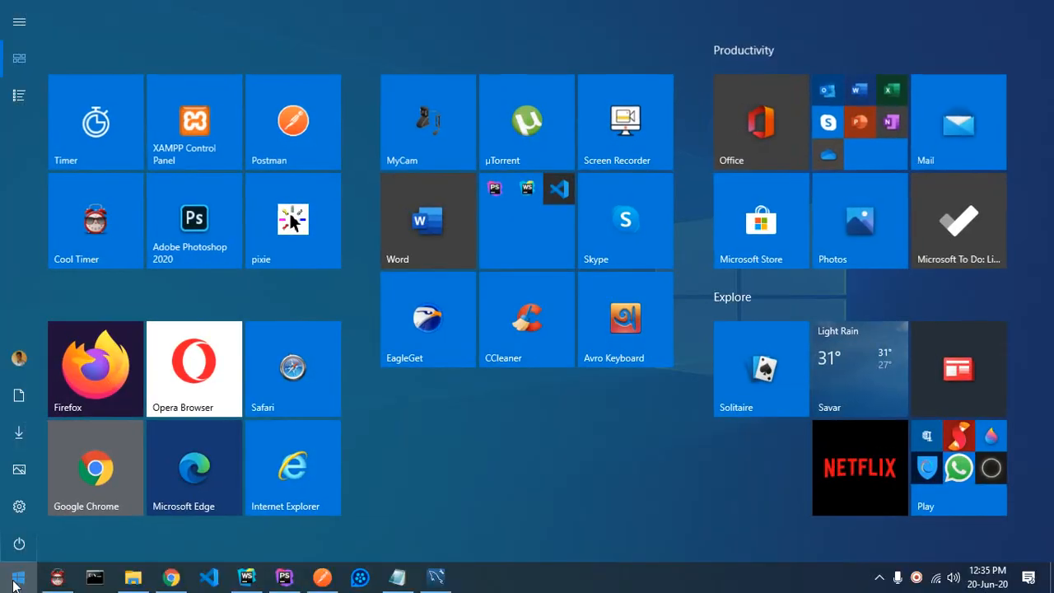
pyautogui.click(176, 128)
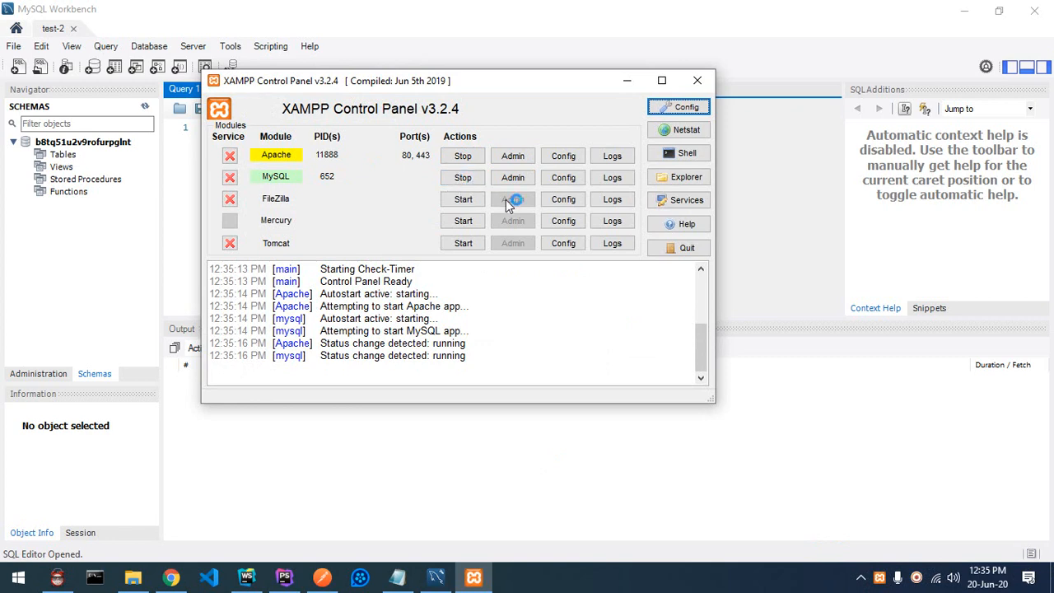
pyautogui.click(627, 83)
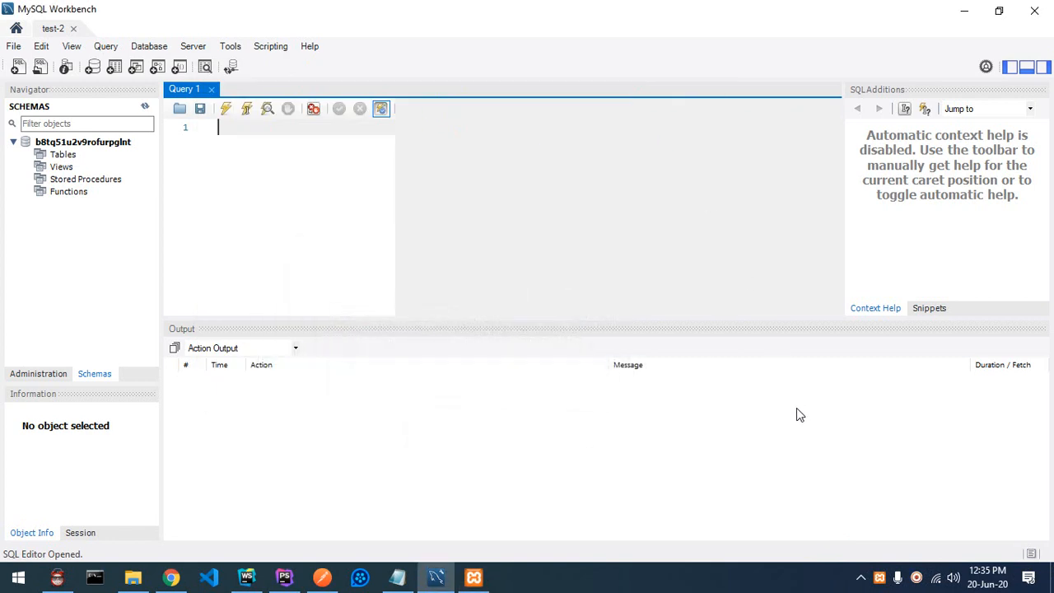
pyautogui.click(170, 577)
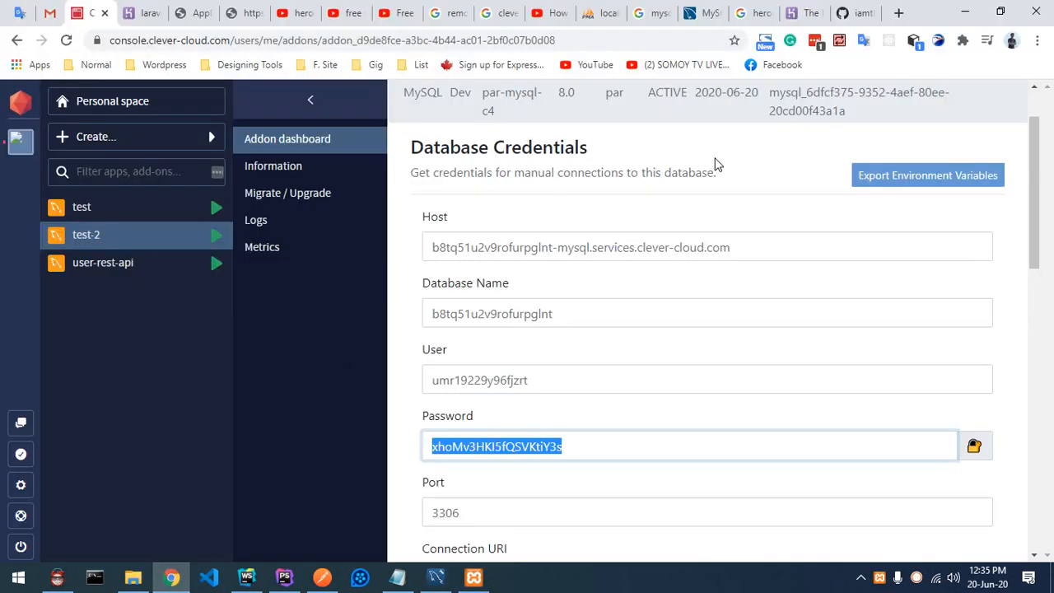
# Step: Reload localhost/phpmyadmin/ and quick-export the react_site database as an SQL file
pyautogui.click(599, 13)
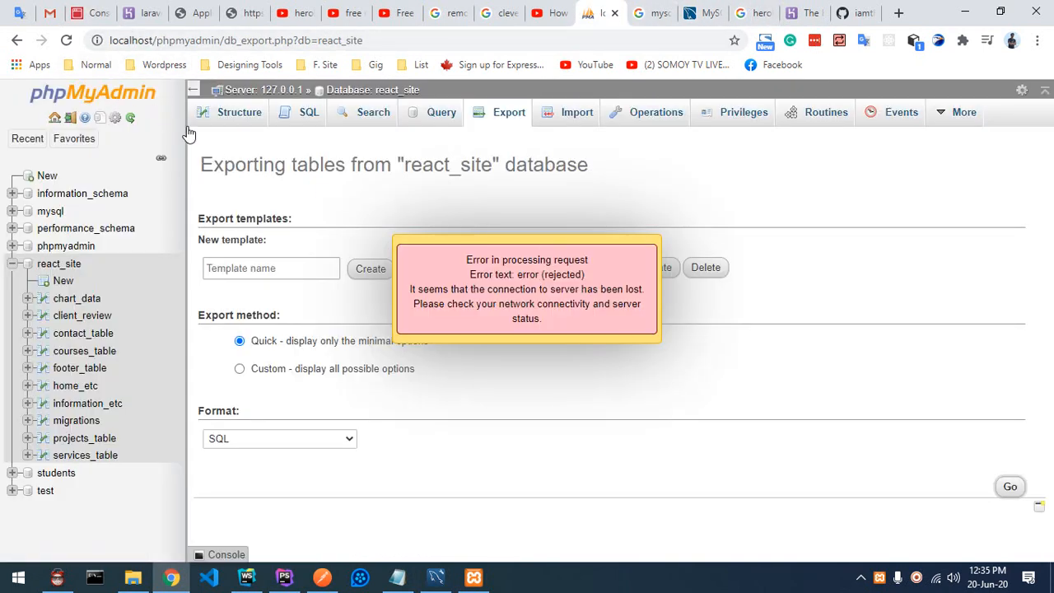
pyautogui.click(66, 40)
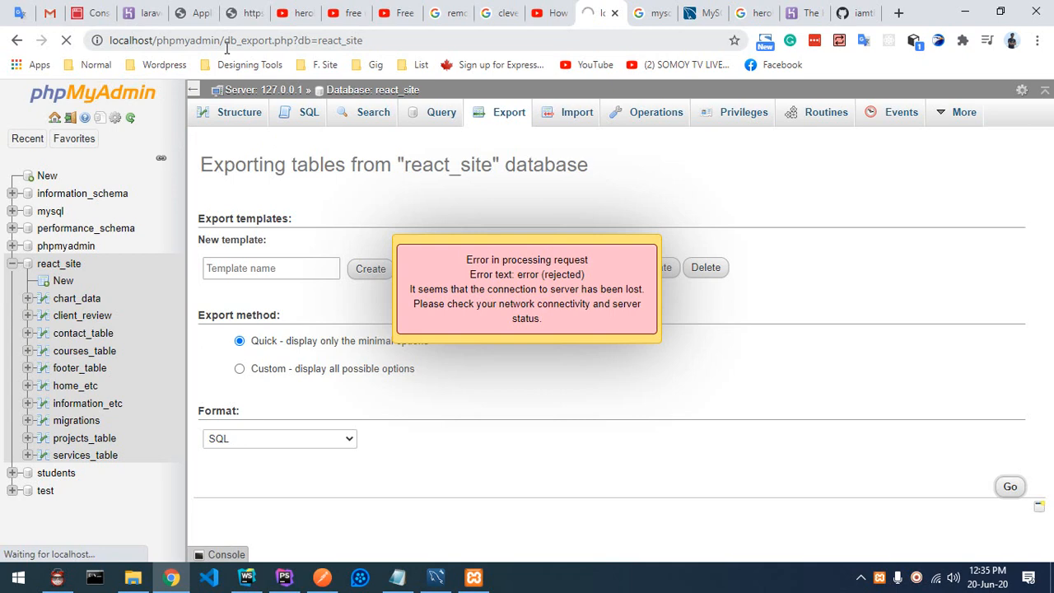
pyautogui.moveTo(227, 41); pyautogui.dragTo(492, 49)
pyautogui.press('BackSpace')
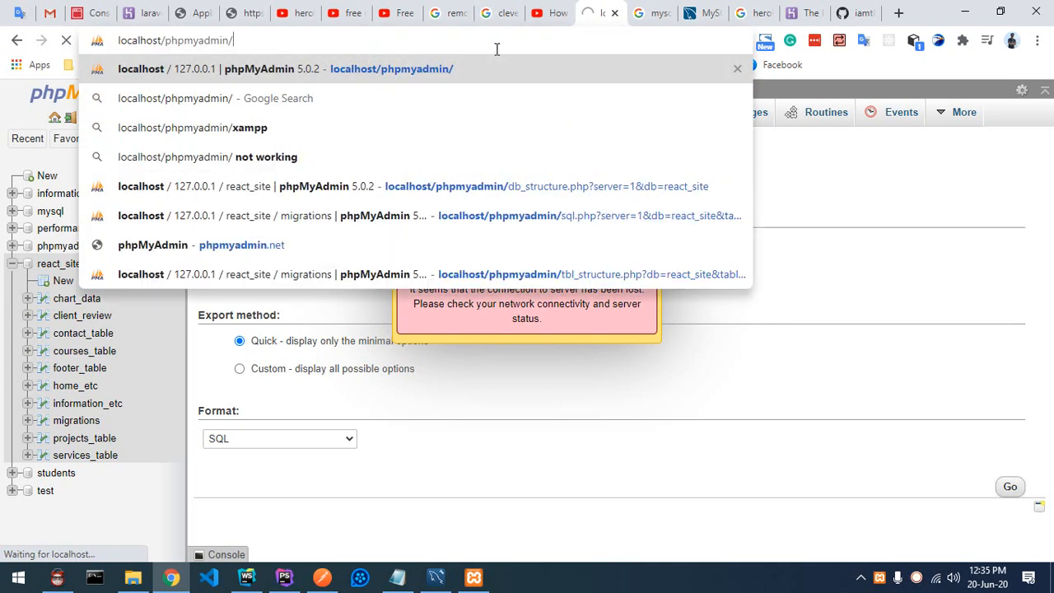
pyautogui.press('Return')
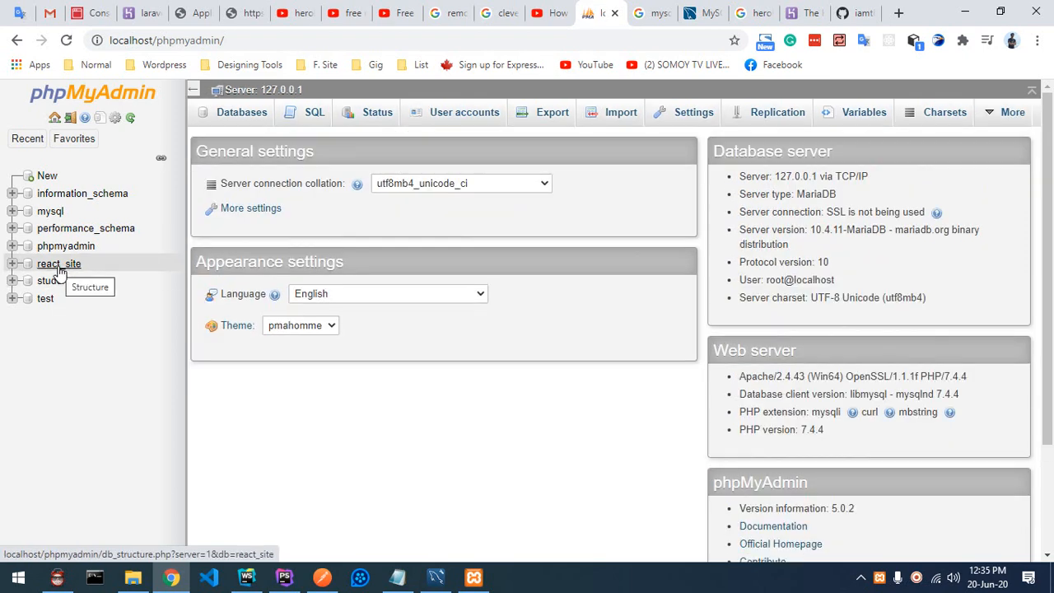
pyautogui.click(59, 267)
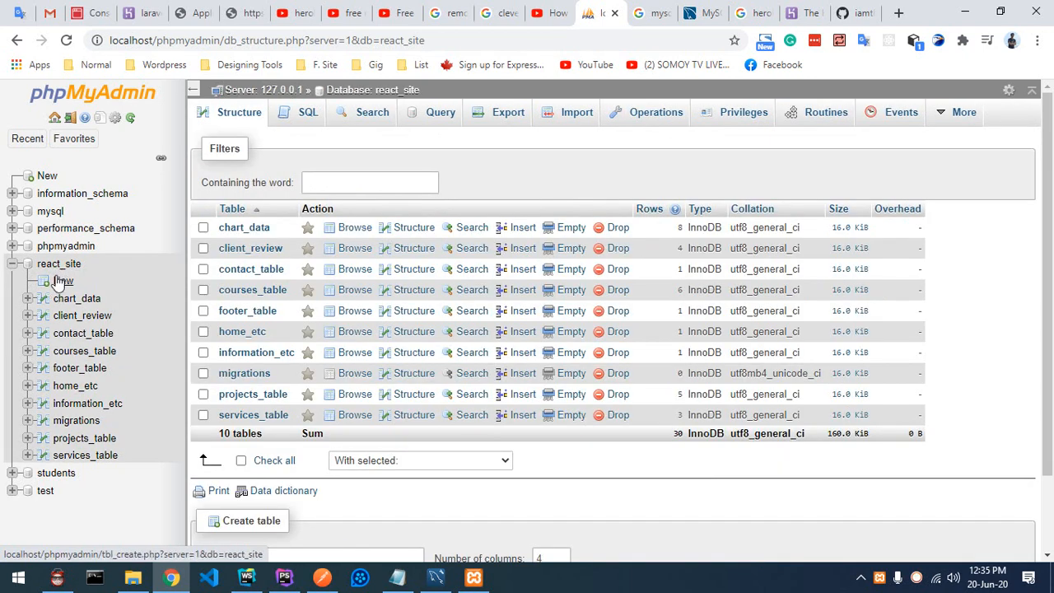
pyautogui.click(491, 116)
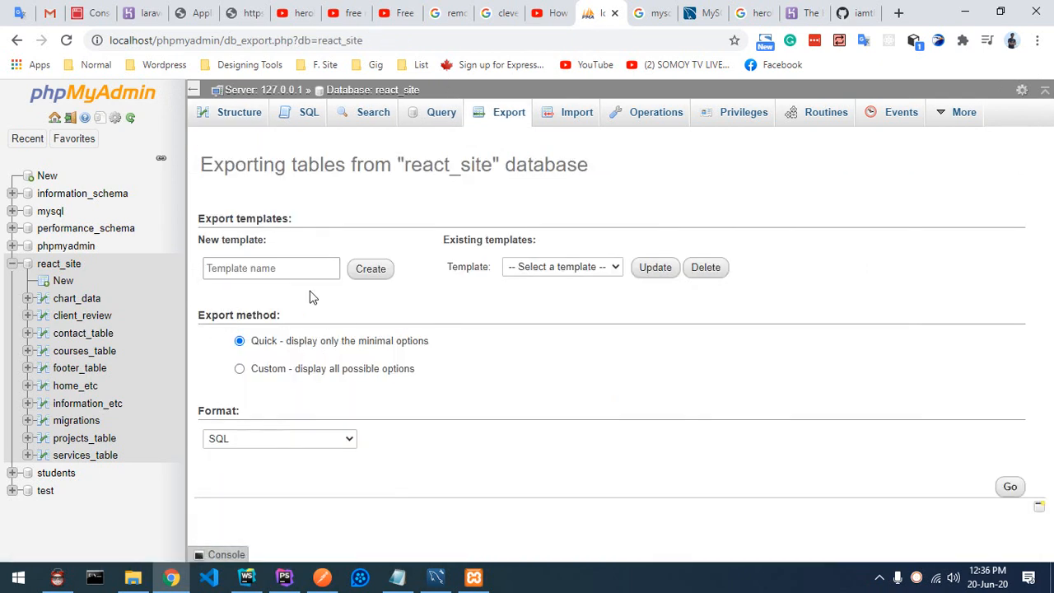
pyautogui.click(1011, 488)
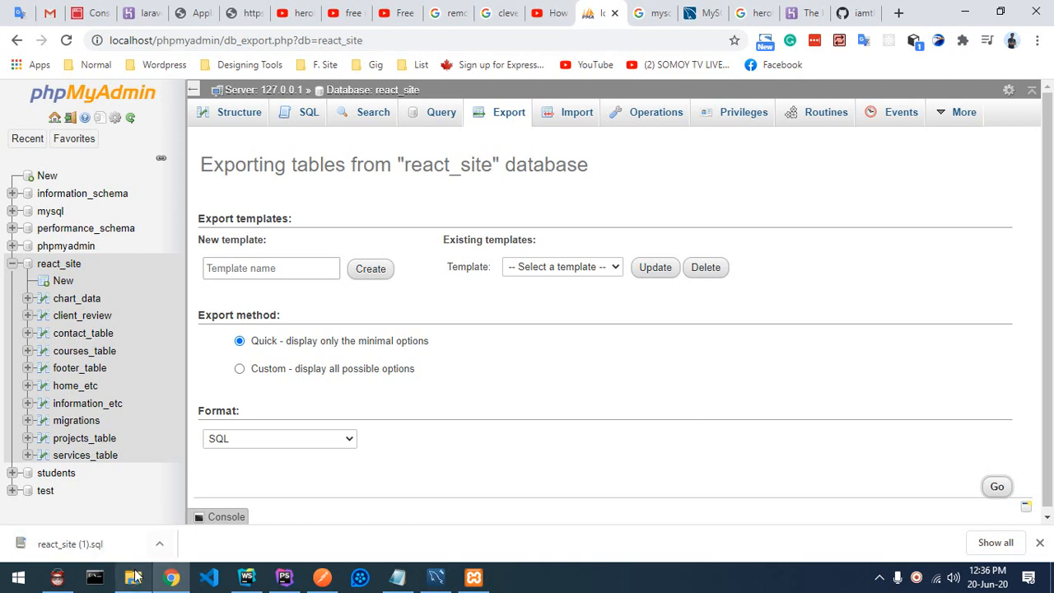
# Step: Open the downloaded react_site (1).sql in Notepad++ from its folder and select all 386 lines
pyautogui.click(161, 541)
pyautogui.click(198, 492)
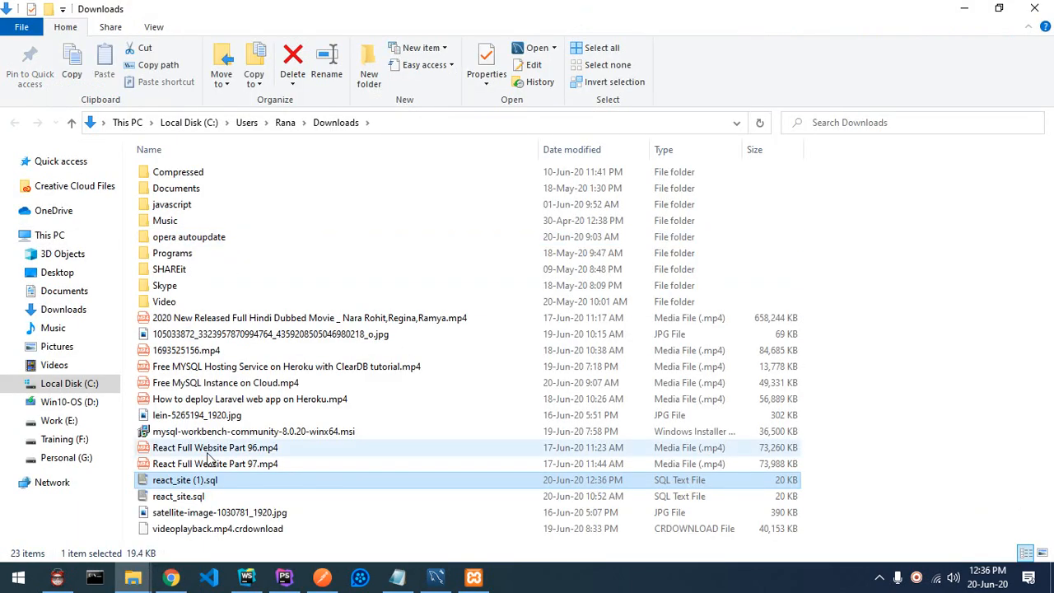
pyautogui.rightClick(179, 487)
pyautogui.click(229, 170)
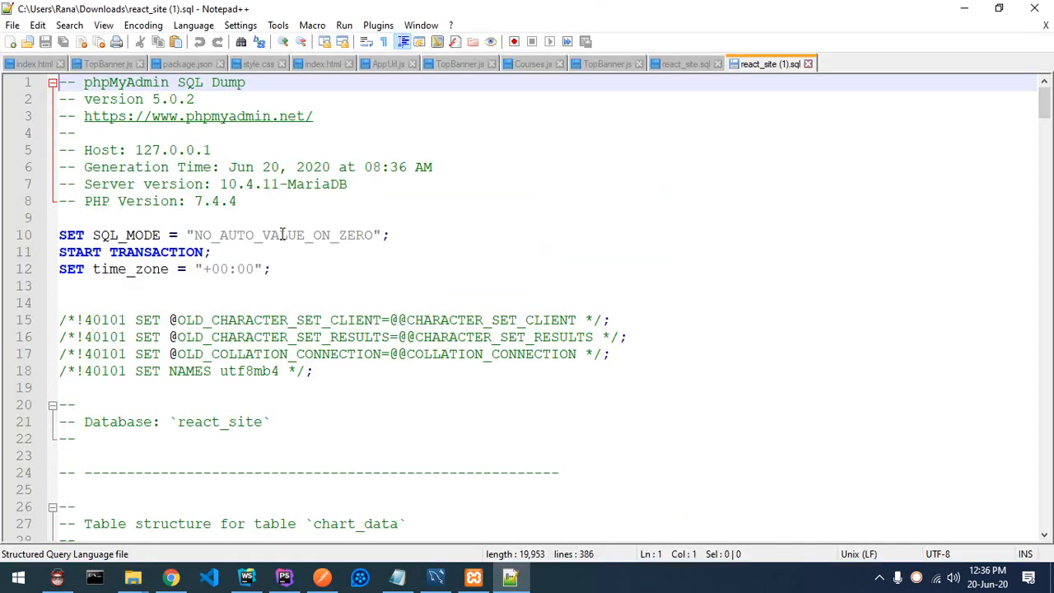
pyautogui.hotkey('ctrl', 'a')
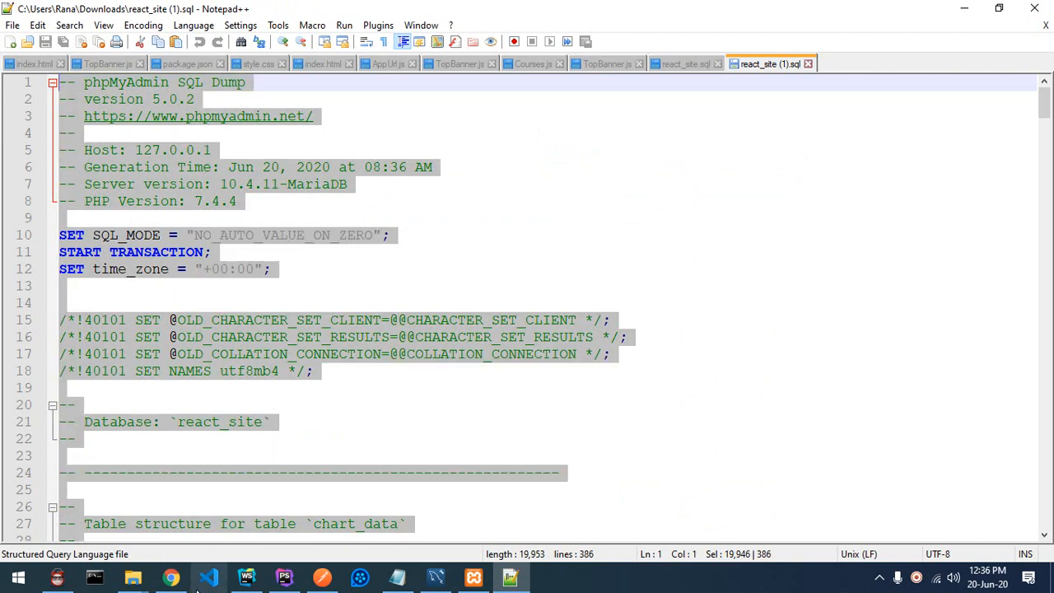
# Step: Paste the react_site dump into Query 1 on test-2 and execute the whole script
pyautogui.click(436, 577)
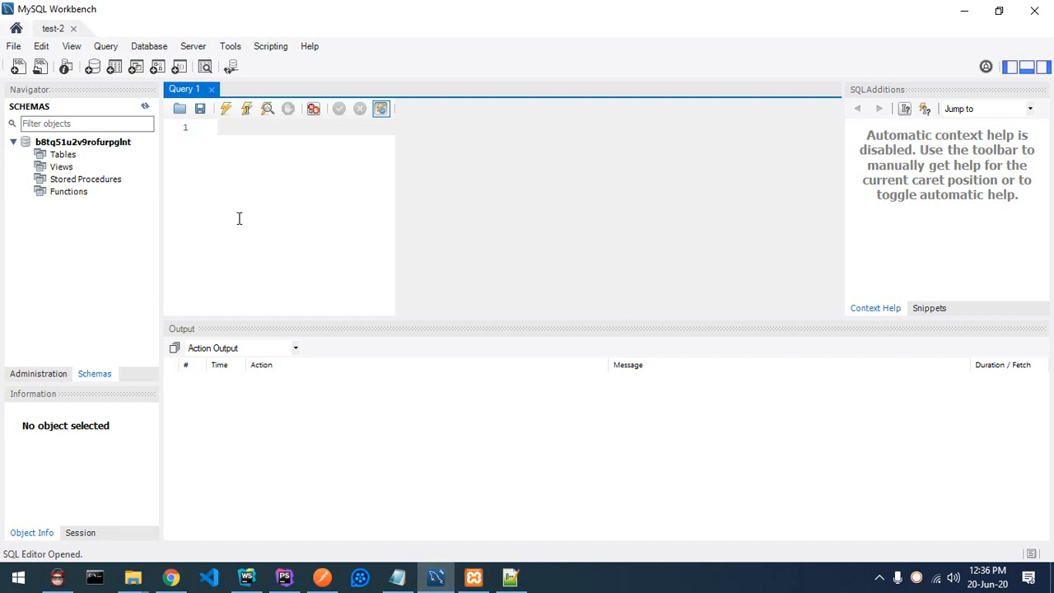
pyautogui.hotkey('ctrl', 'v')
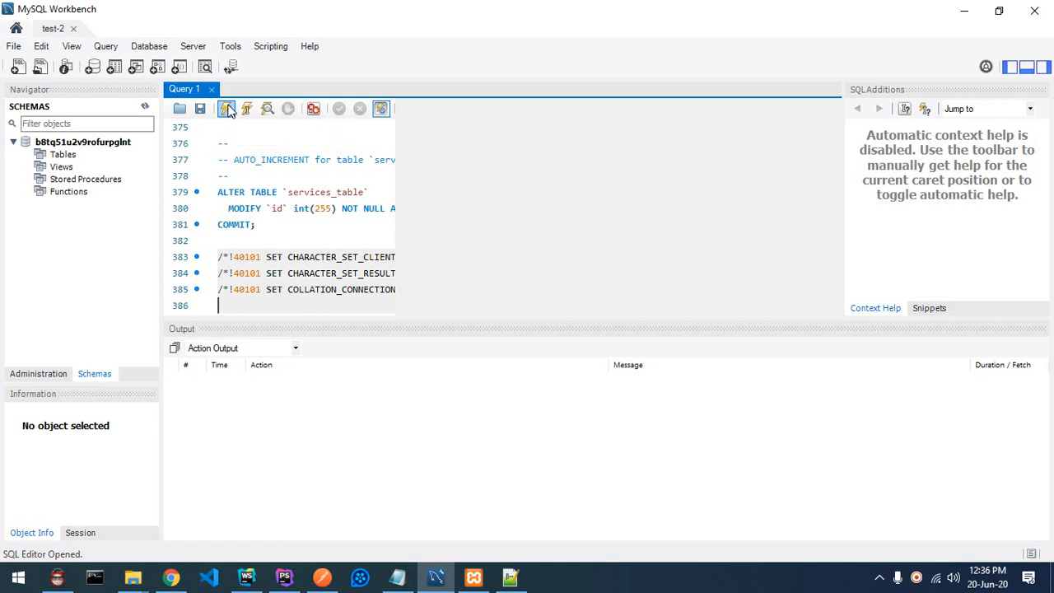
pyautogui.click(227, 109)
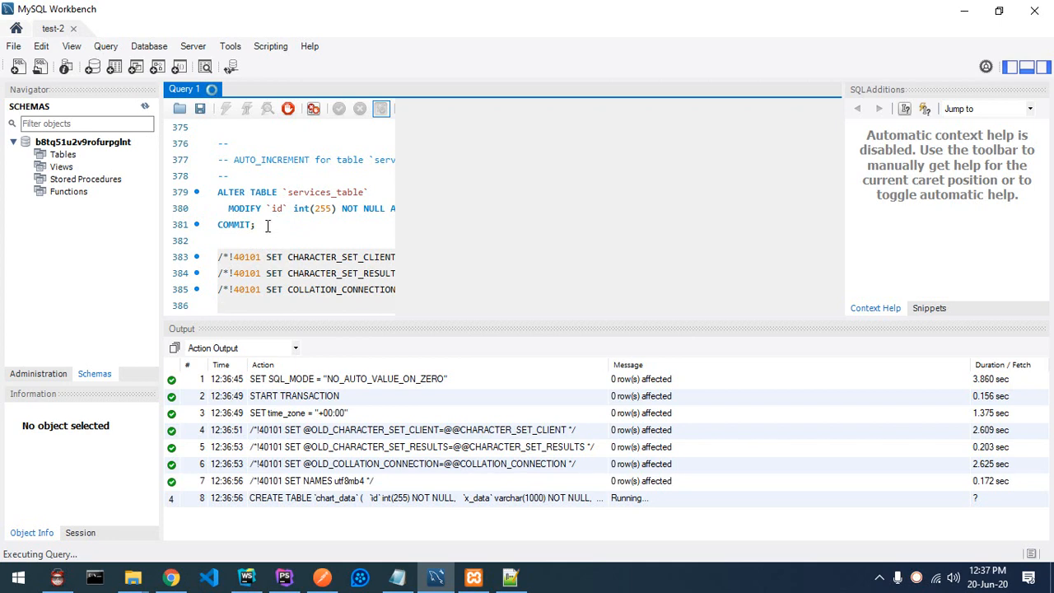
# Step: Check the Clever Cloud database credentials in Chrome while the script runs, then return to Workbench
pyautogui.click(171, 577)
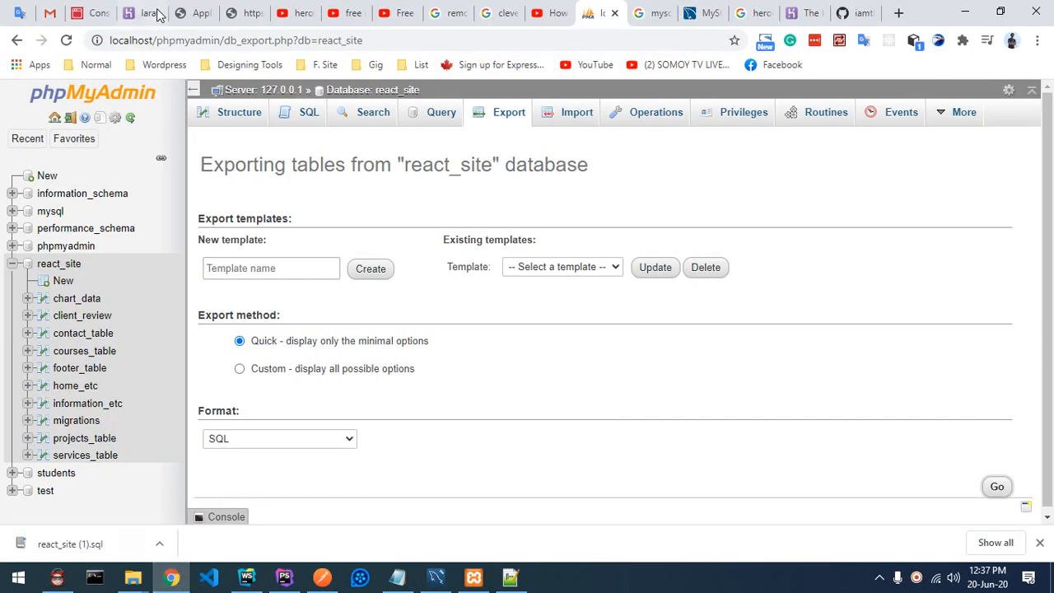
pyautogui.click(156, 13)
pyautogui.click(95, 13)
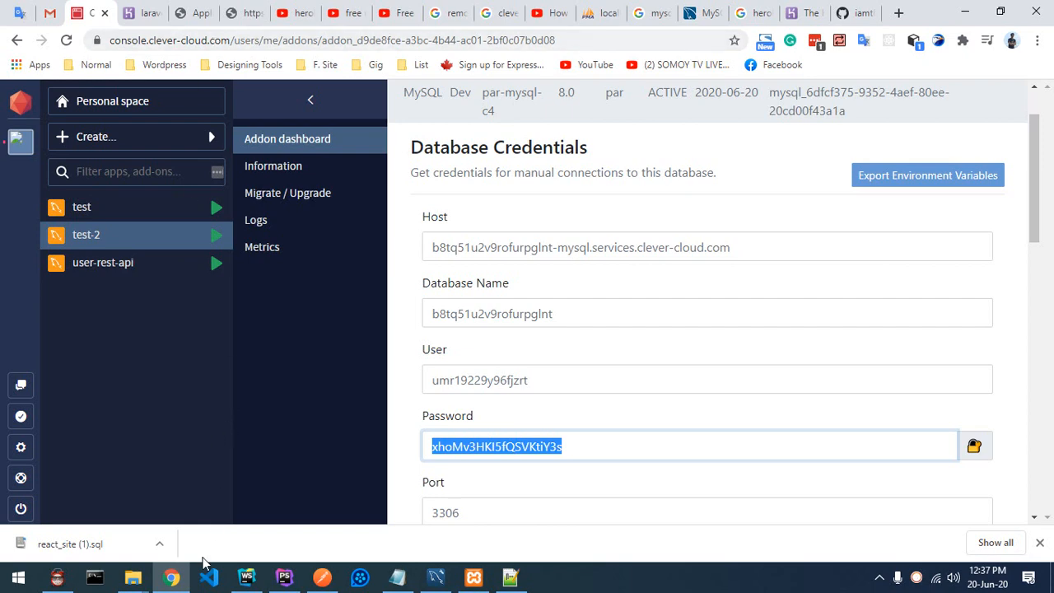
pyautogui.click(436, 576)
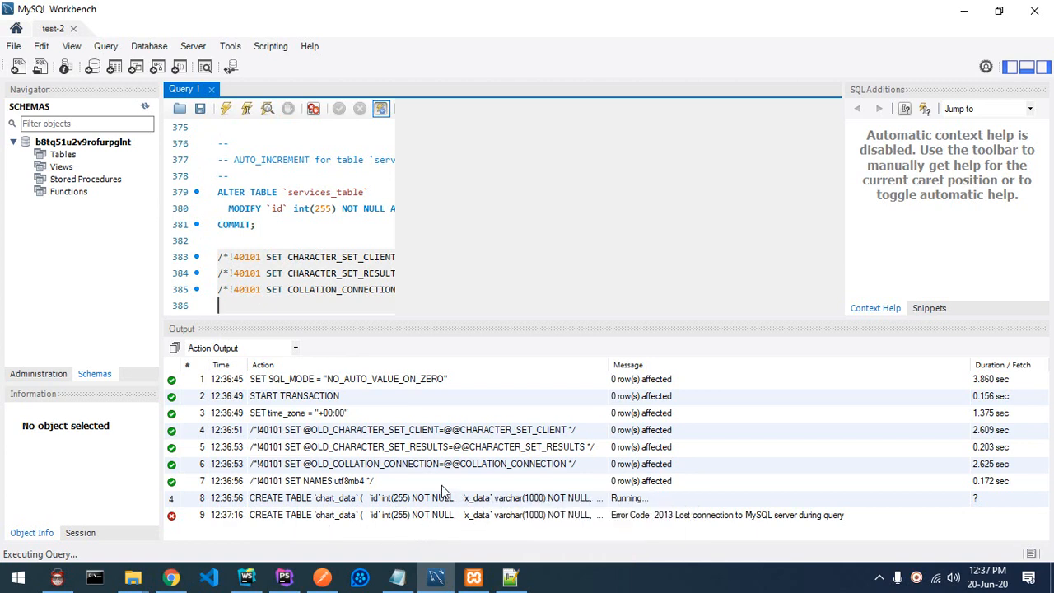
# Step: Refresh the Navigator and expand the cloud schema's Tables list
pyautogui.click(145, 110)
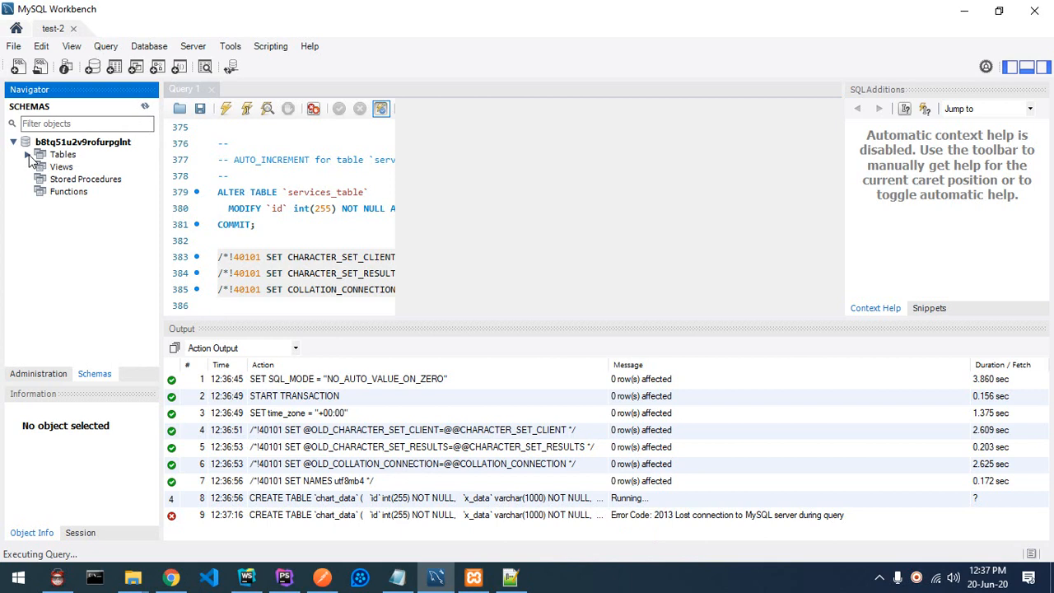
pyautogui.click(29, 156)
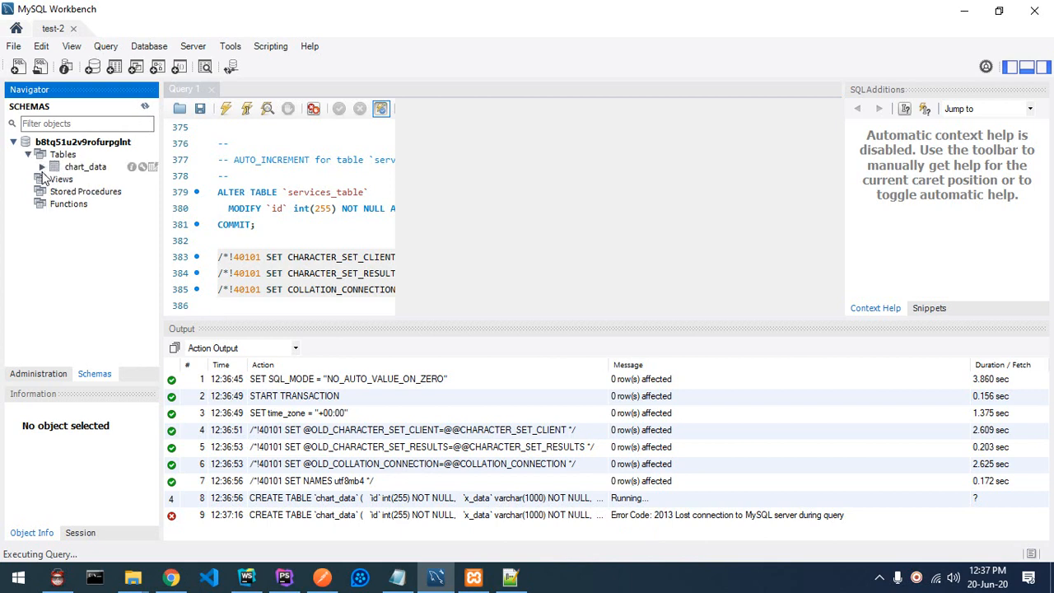
pyautogui.click(145, 108)
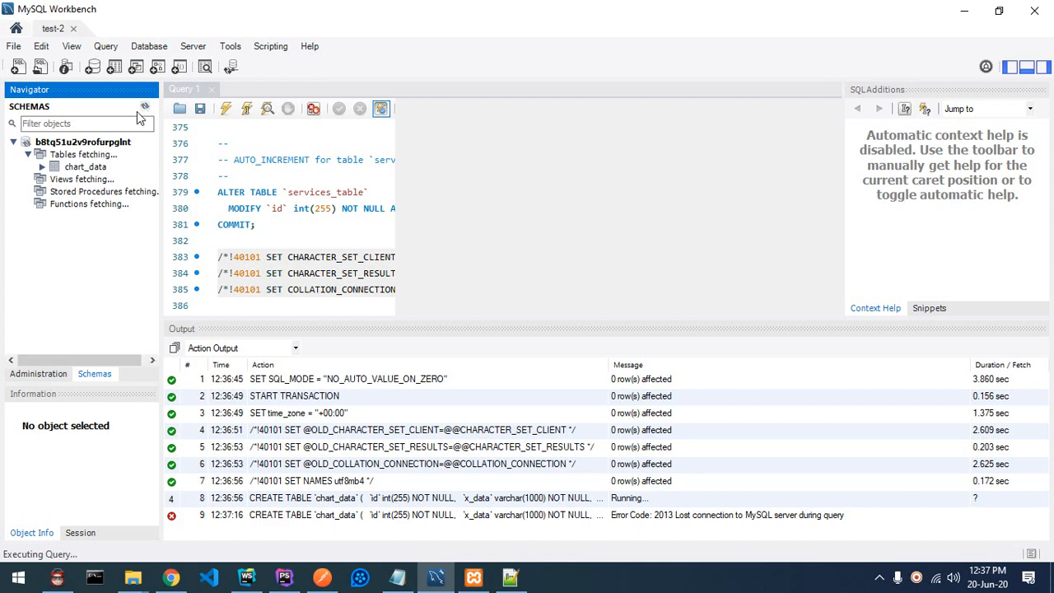
pyautogui.scroll(3, 320, 249)
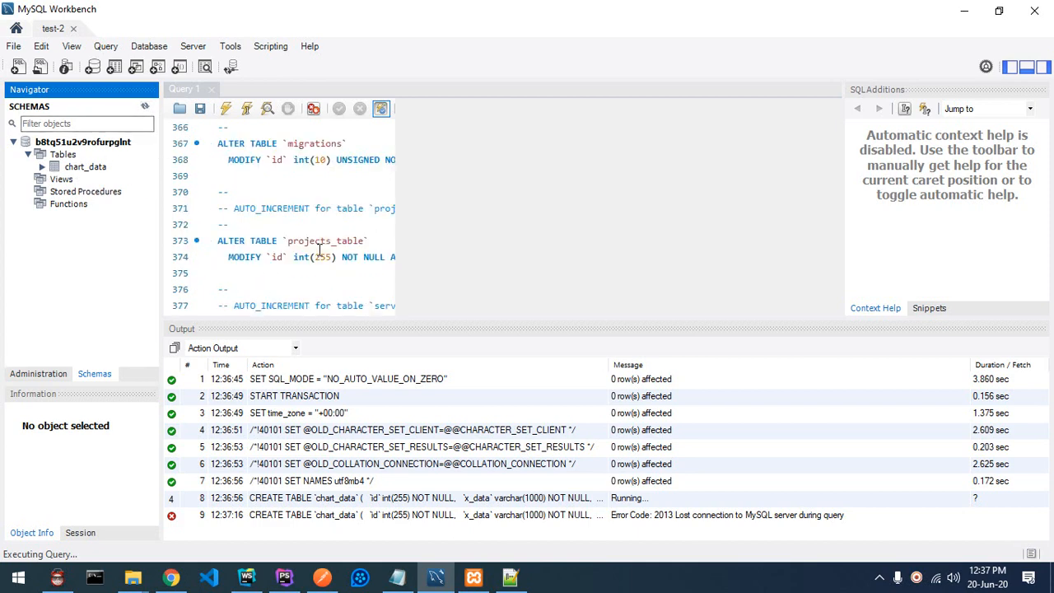
pyautogui.scroll(20, 320, 249)
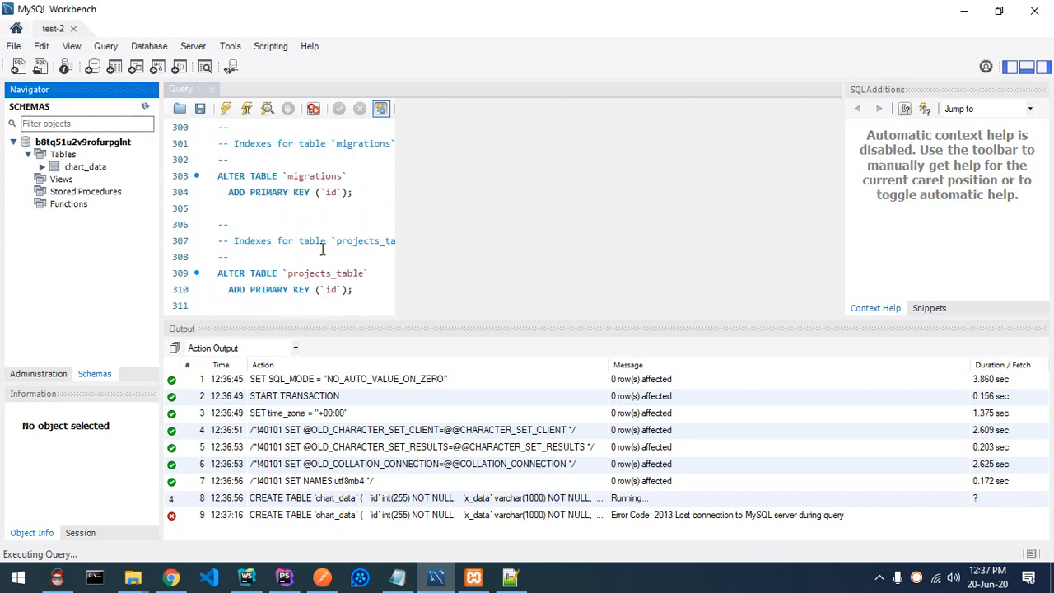
pyautogui.scroll(7, 322, 249)
pyautogui.scroll(-20, 323, 248)
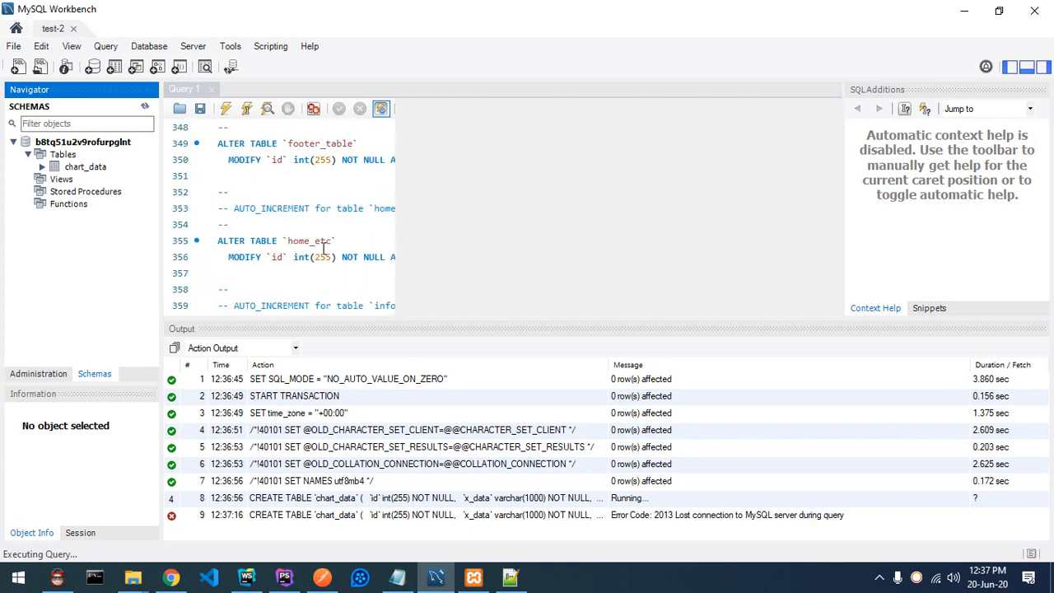
pyautogui.scroll(-9, 323, 249)
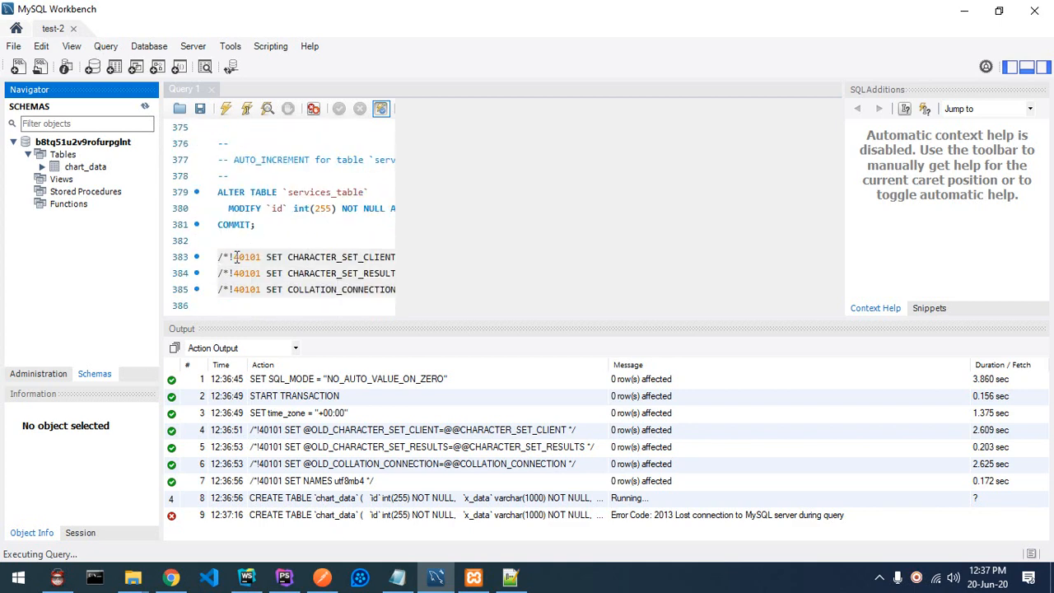
pyautogui.click(224, 302)
# Step: Show chart_data's id, x_data and y_data columns and run SELECT * on it, returning 0 rows
pyautogui.moveTo(87, 165)
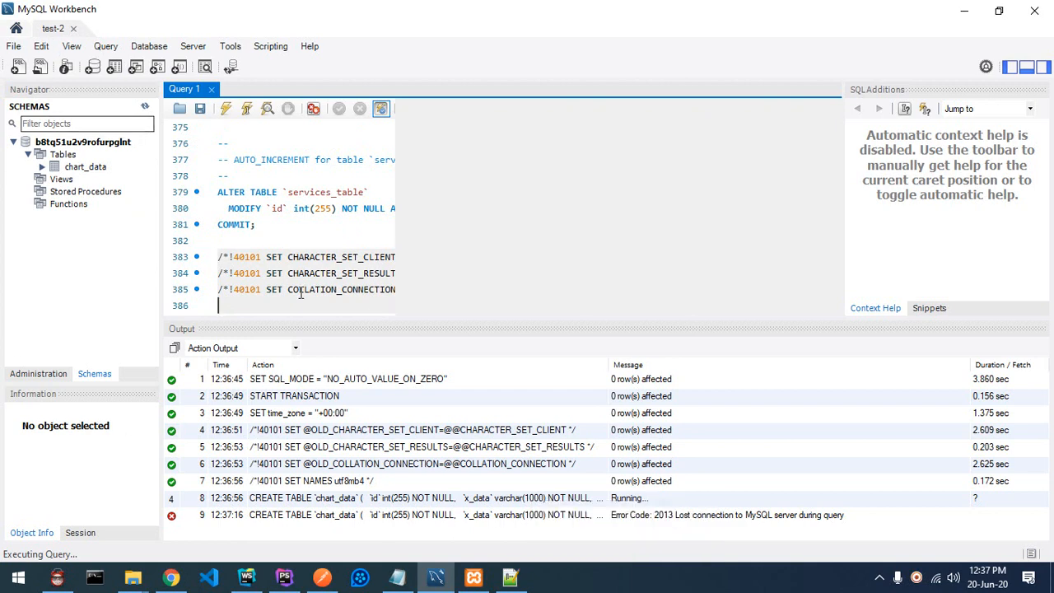
pyautogui.click(95, 169)
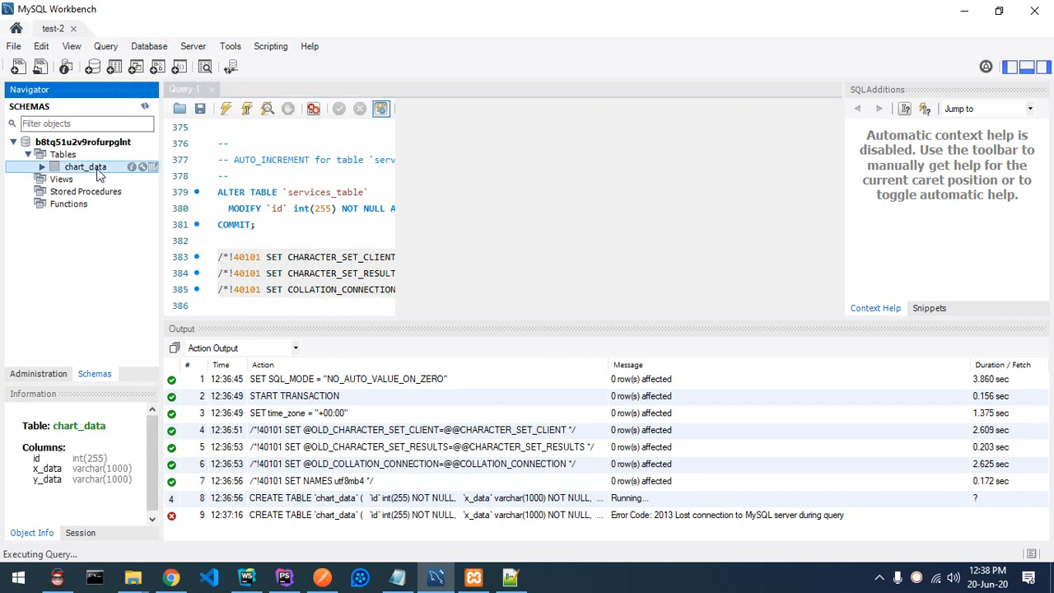
pyautogui.moveTo(141, 169)
pyautogui.click(153, 168)
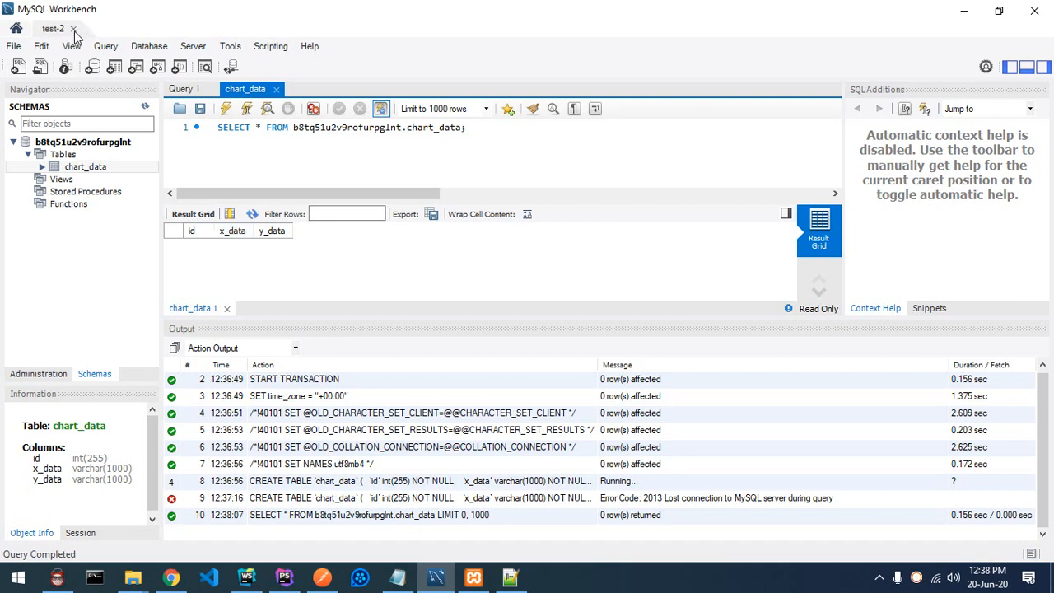
# Step: Check the laravel-test-api Application error tab in Chrome and select its Heroku app address
pyautogui.click(321, 580)
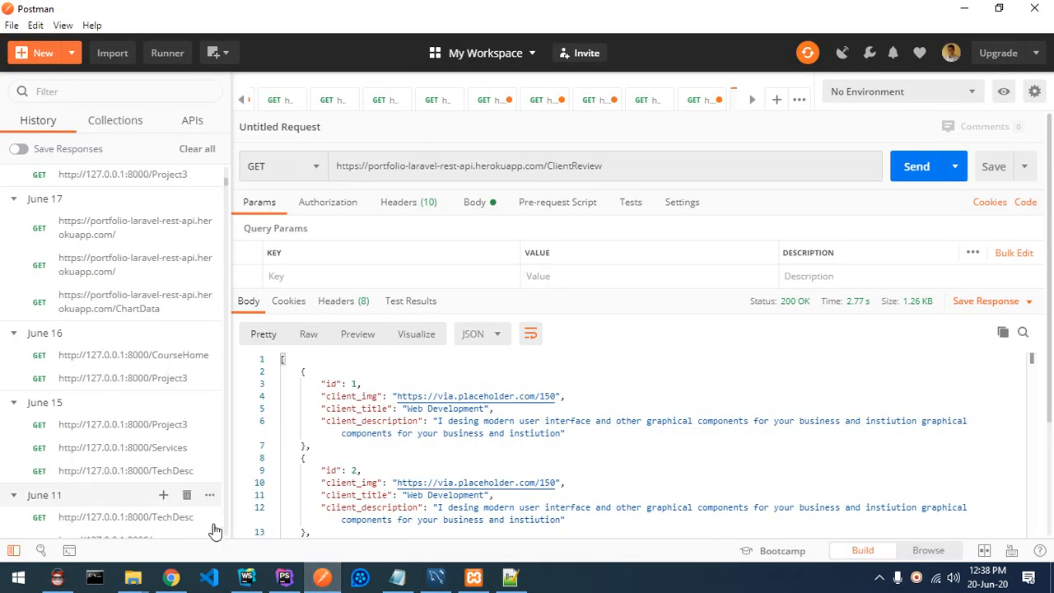
pyautogui.click(171, 578)
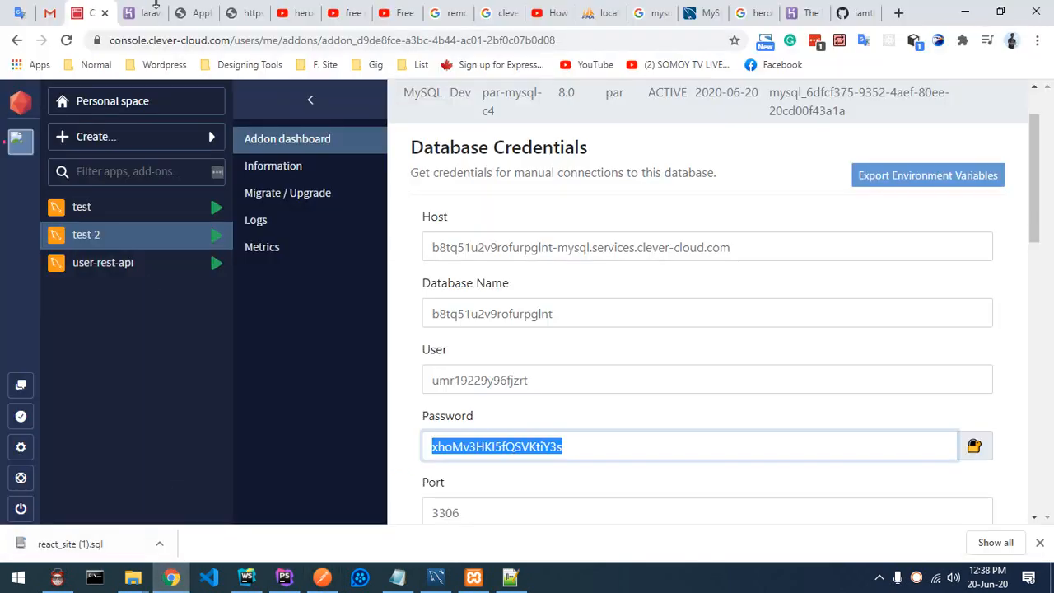
pyautogui.click(148, 13)
pyautogui.click(197, 12)
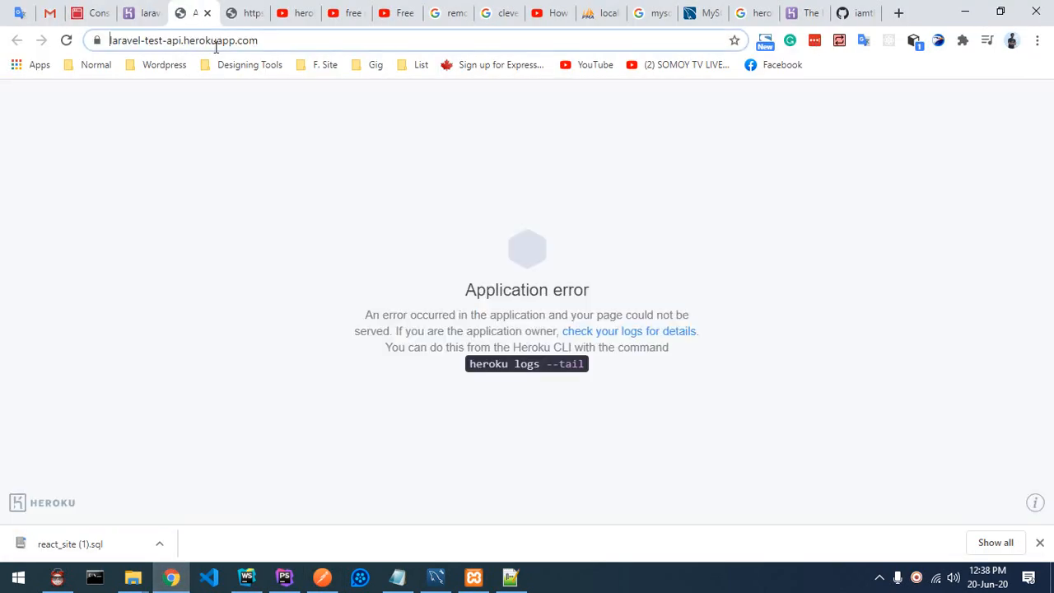
pyautogui.moveTo(274, 40); pyautogui.dragTo(43, 33)
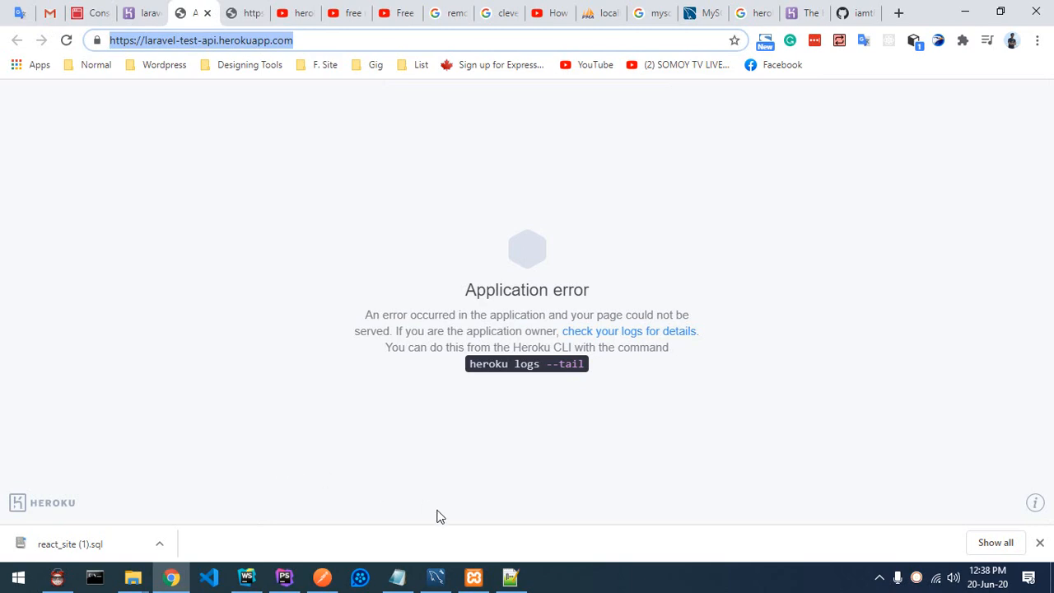
pyautogui.click(436, 578)
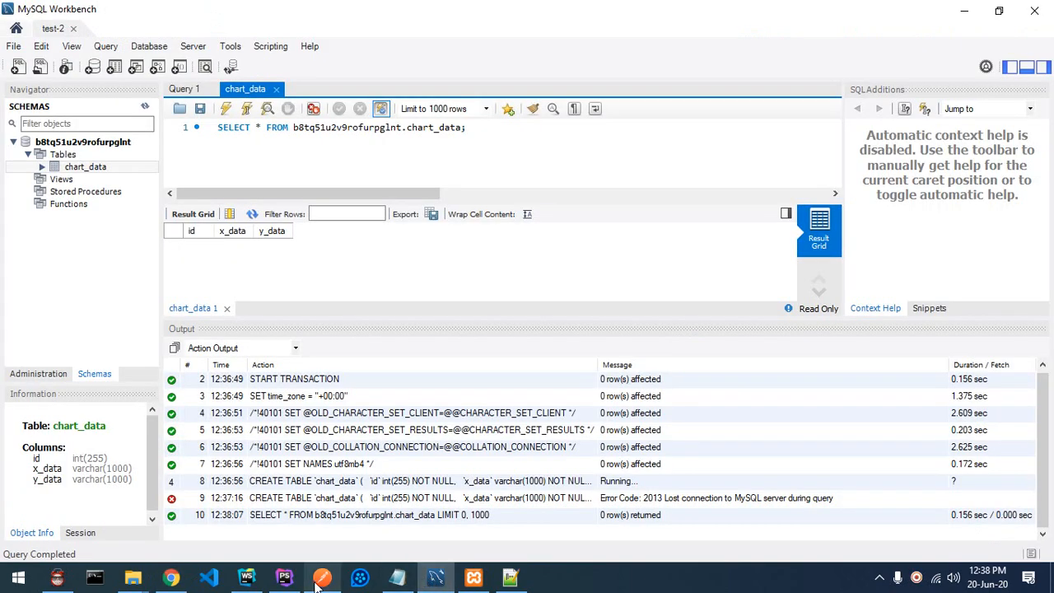
# Step: In Postman, resend the GET request to the portfolio-laravel-rest-api ClientReview URL
pyautogui.click(340, 575)
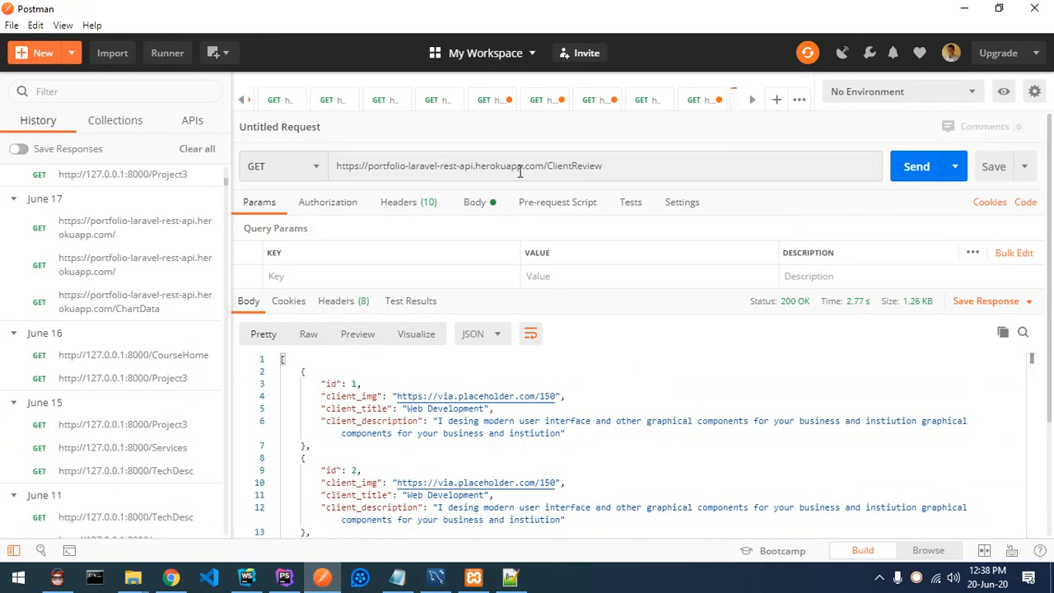
pyautogui.tripleClick(546, 165)
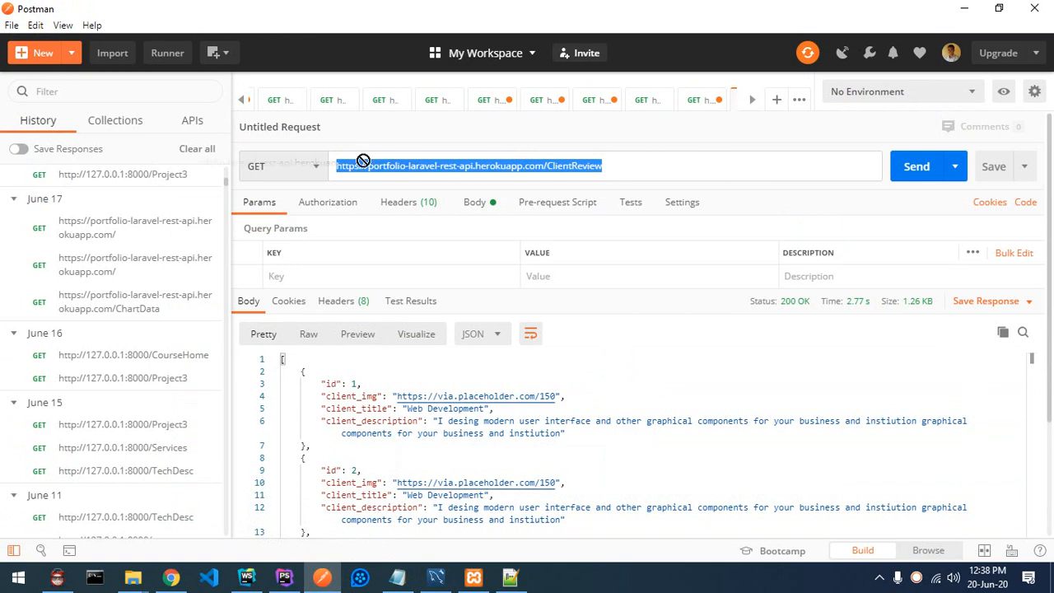
pyautogui.click(549, 165)
pyautogui.moveTo(547, 166); pyautogui.dragTo(638, 167)
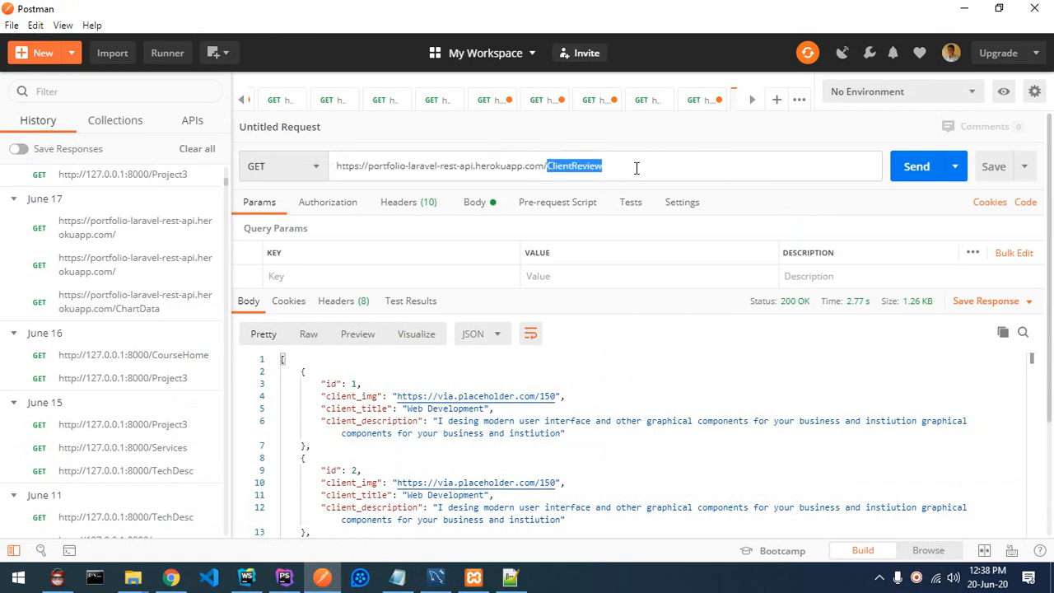
pyautogui.click(915, 169)
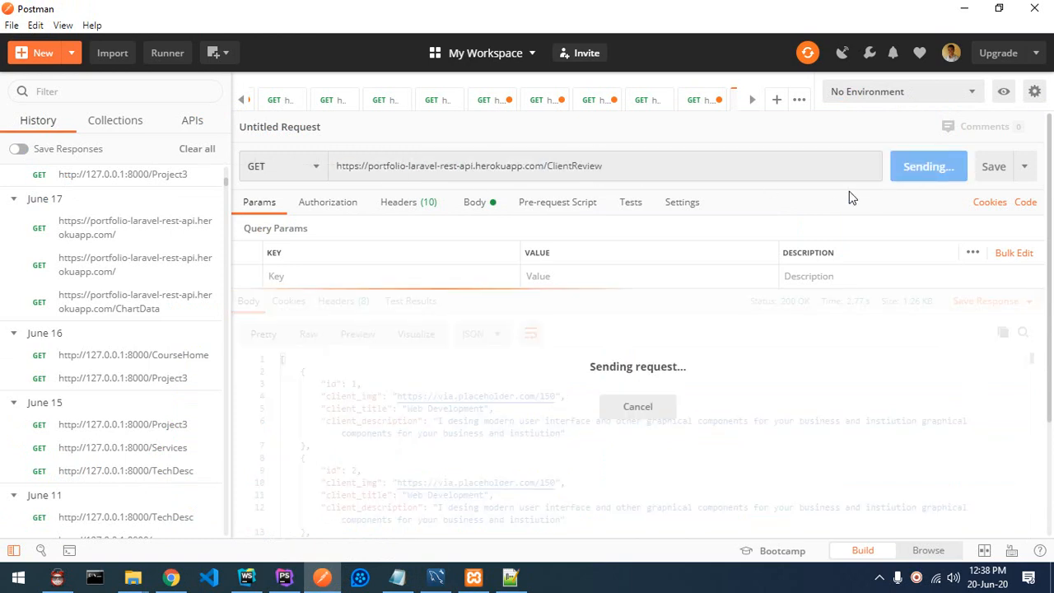